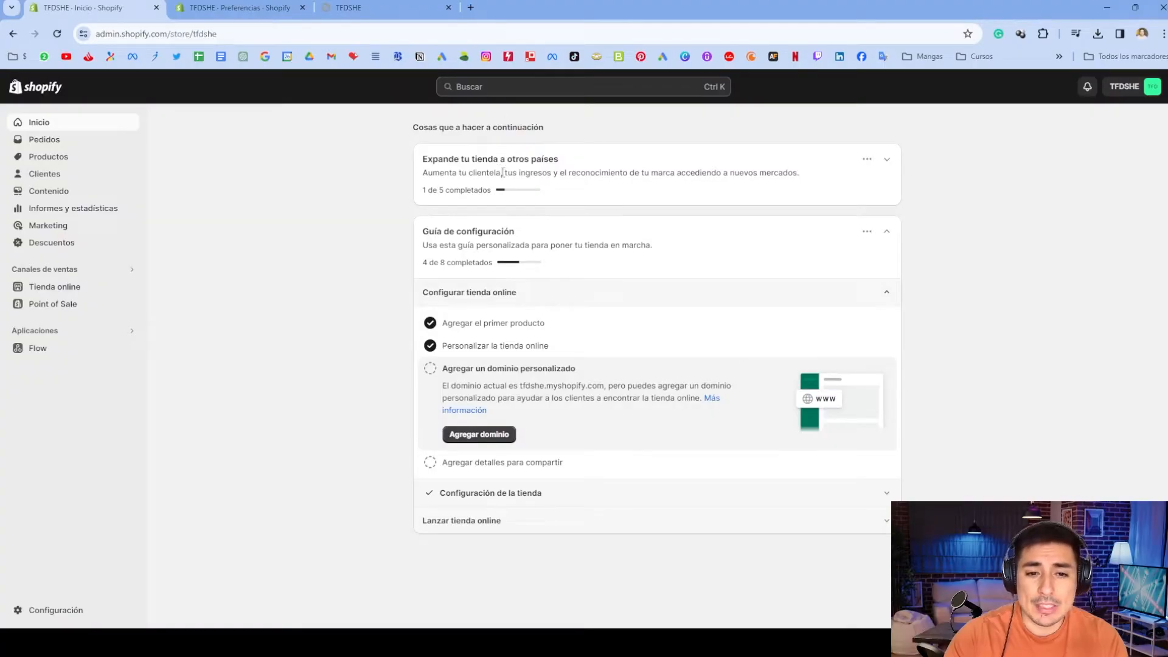
- Open the general shipping rates profile in the store's shipping and delivery settings
left_click(68, 610)
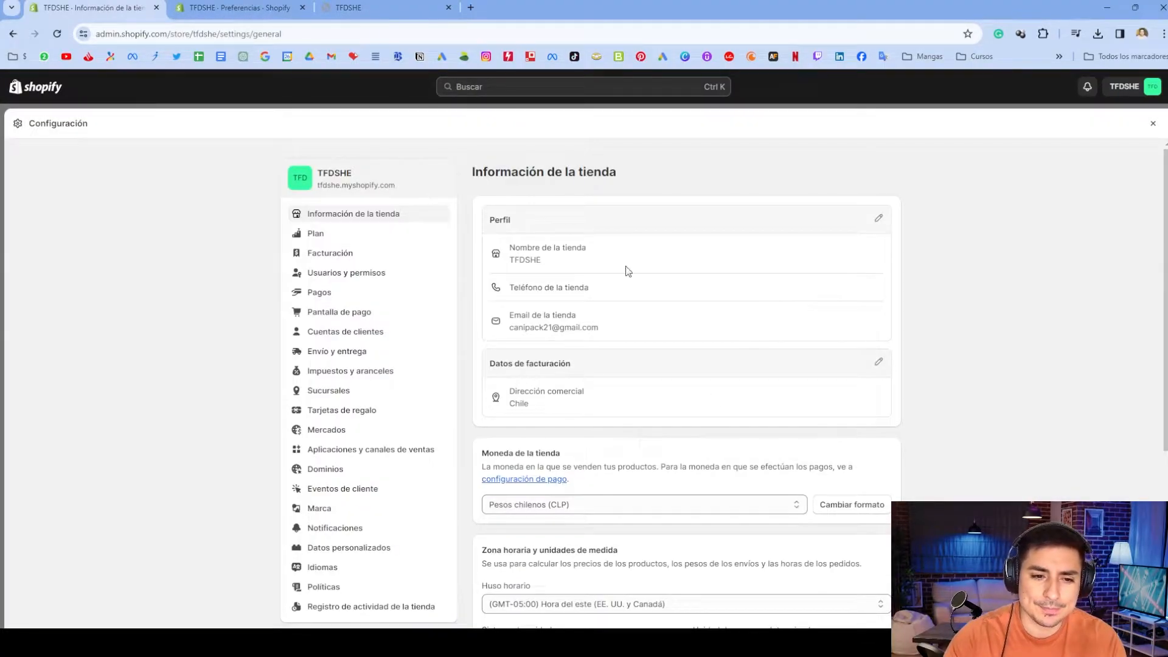
left_click(360, 351)
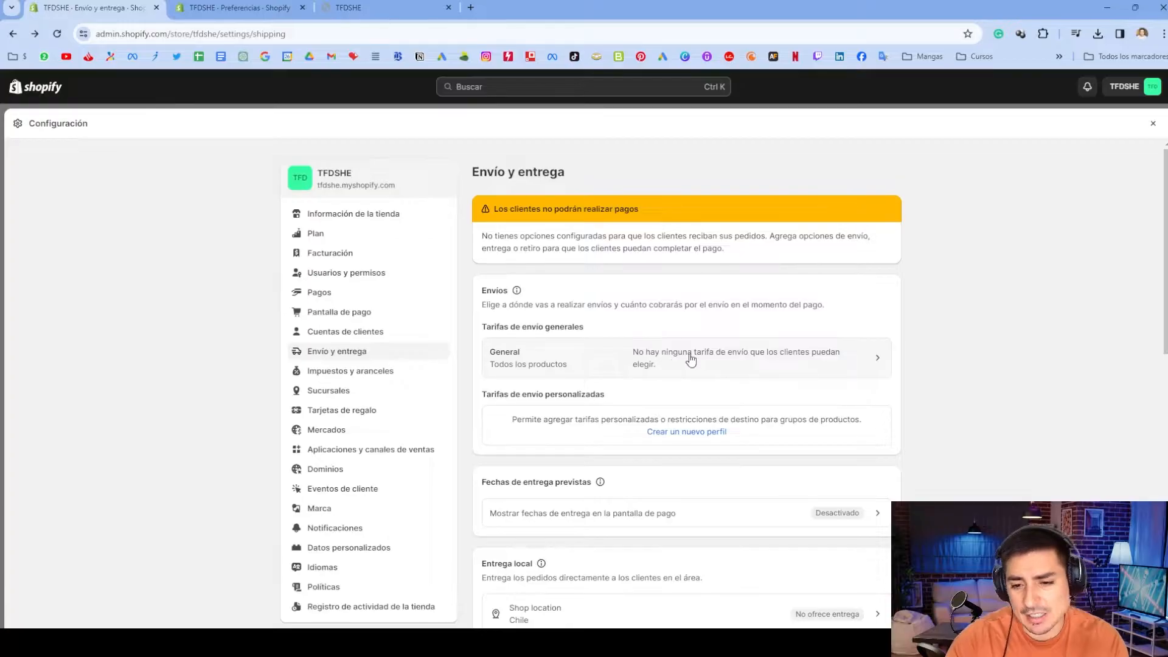
left_click(674, 358)
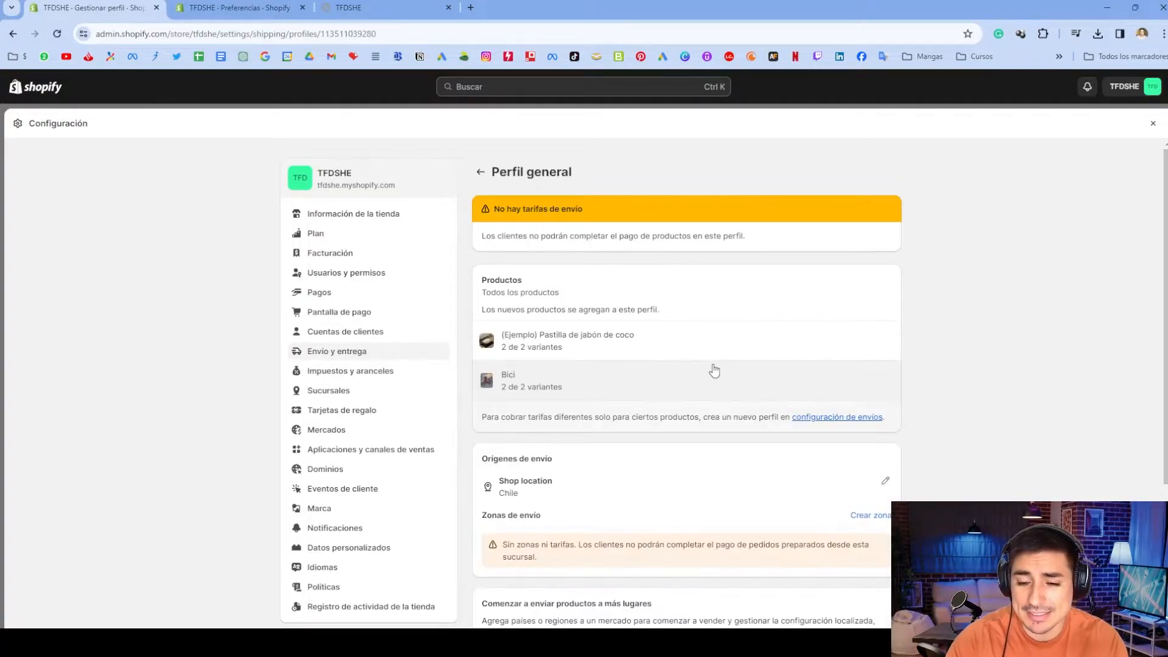
scroll(713, 365, "down", 1)
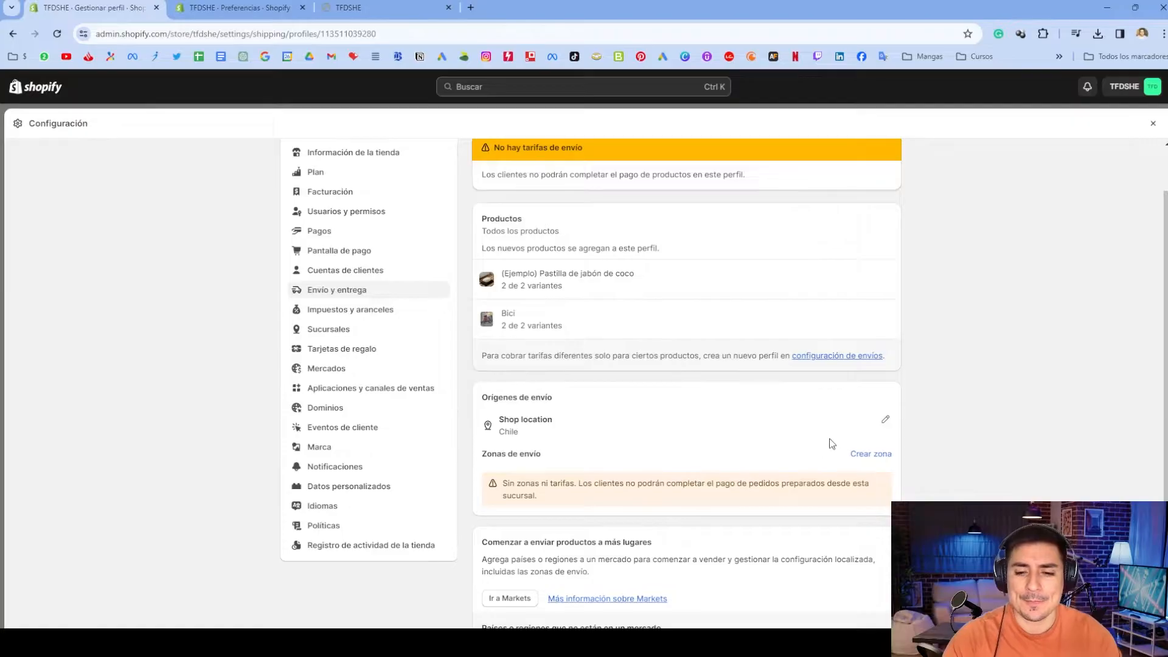
- Start a new shipping zone, include all of Chile and expand its list of regions
left_click(869, 454)
scroll(609, 389, "down", 10)
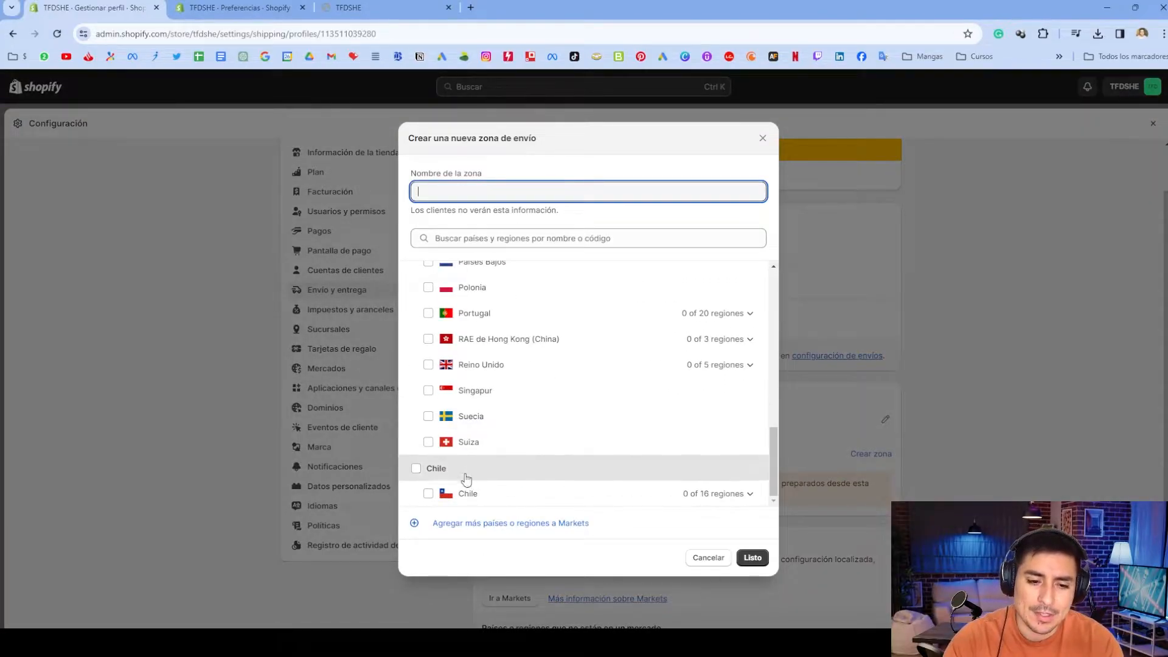
left_click(469, 492)
left_click(682, 494)
scroll(736, 485, "down", 4)
scroll(691, 462, "up", 1)
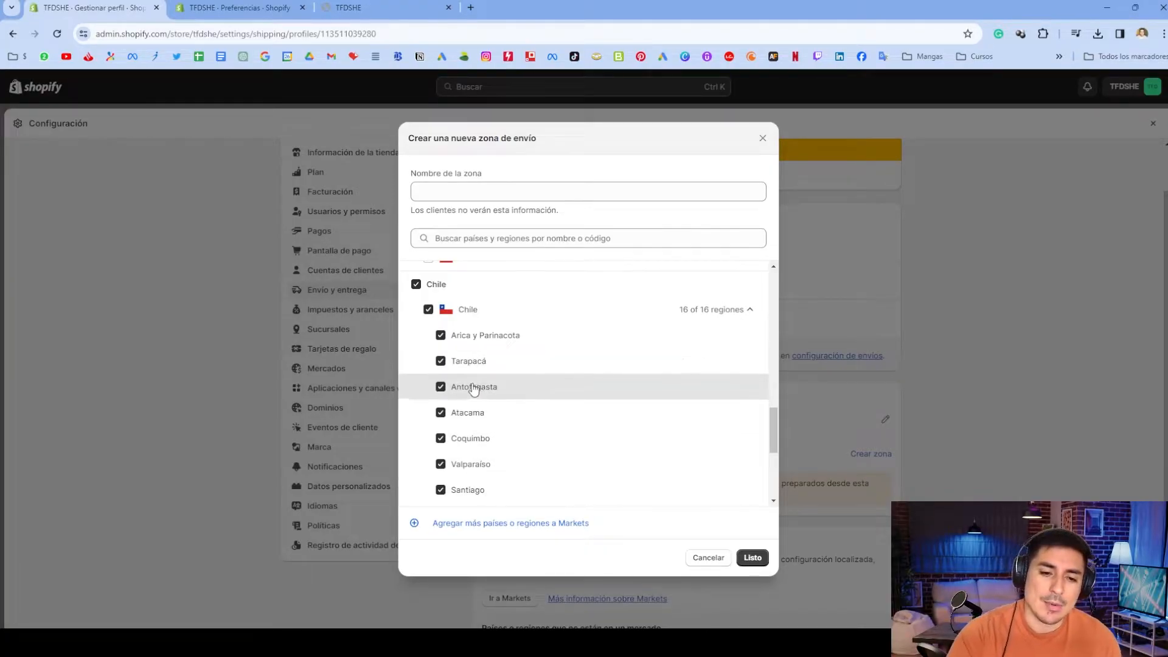
- Exclude the Chilean regions from Valparaíso through Los Lagos from the new zone
scroll(479, 388, "down", 1)
left_click(441, 402)
left_click(440, 429)
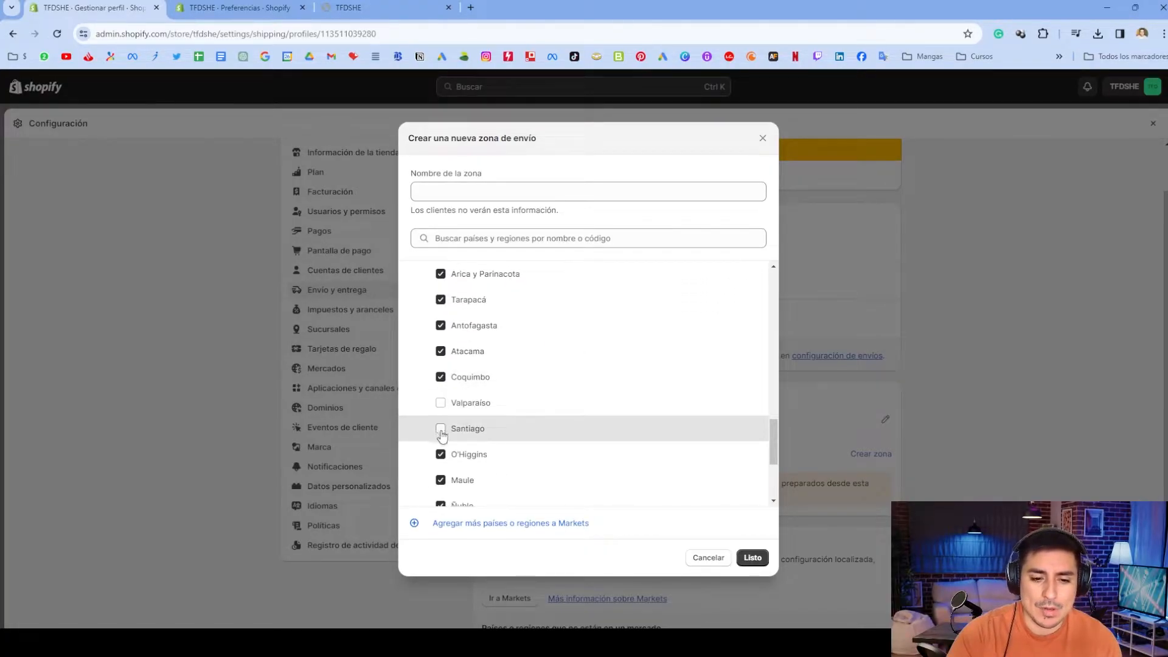
left_click(441, 455)
left_click(440, 480)
scroll(441, 480, "down", 2)
left_click(441, 414)
left_click(441, 383)
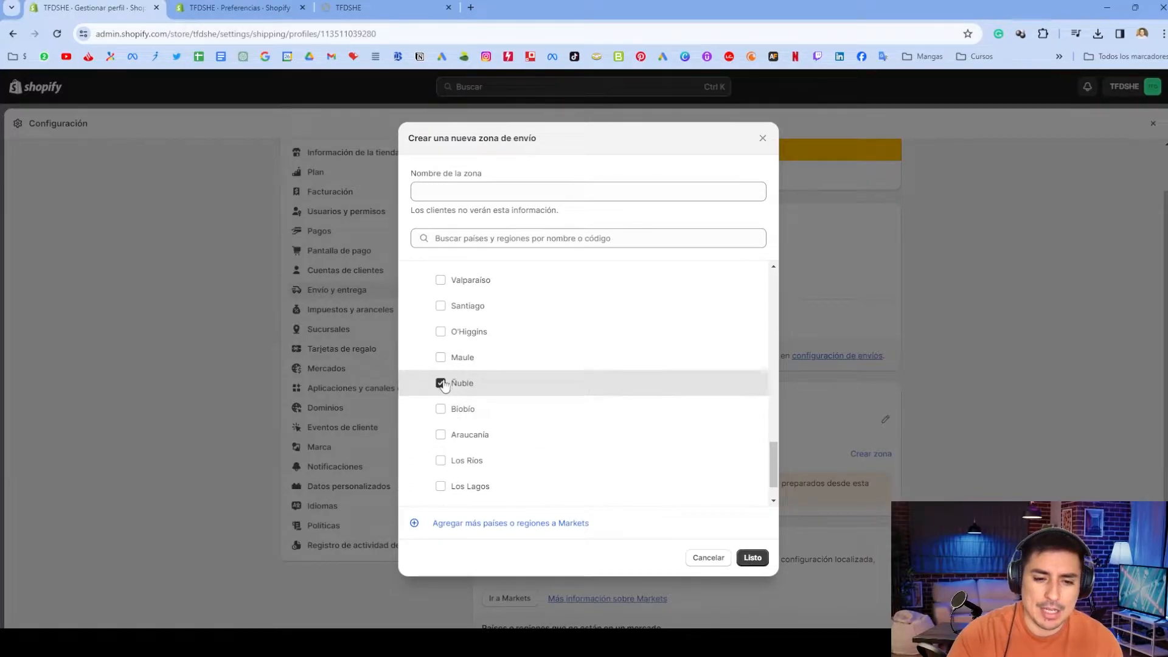
- Name the shipping zone Norte and finish creating it
scroll(468, 392, "up", 6)
scroll(469, 392, "up", 4)
left_click(481, 191)
type("Norte")
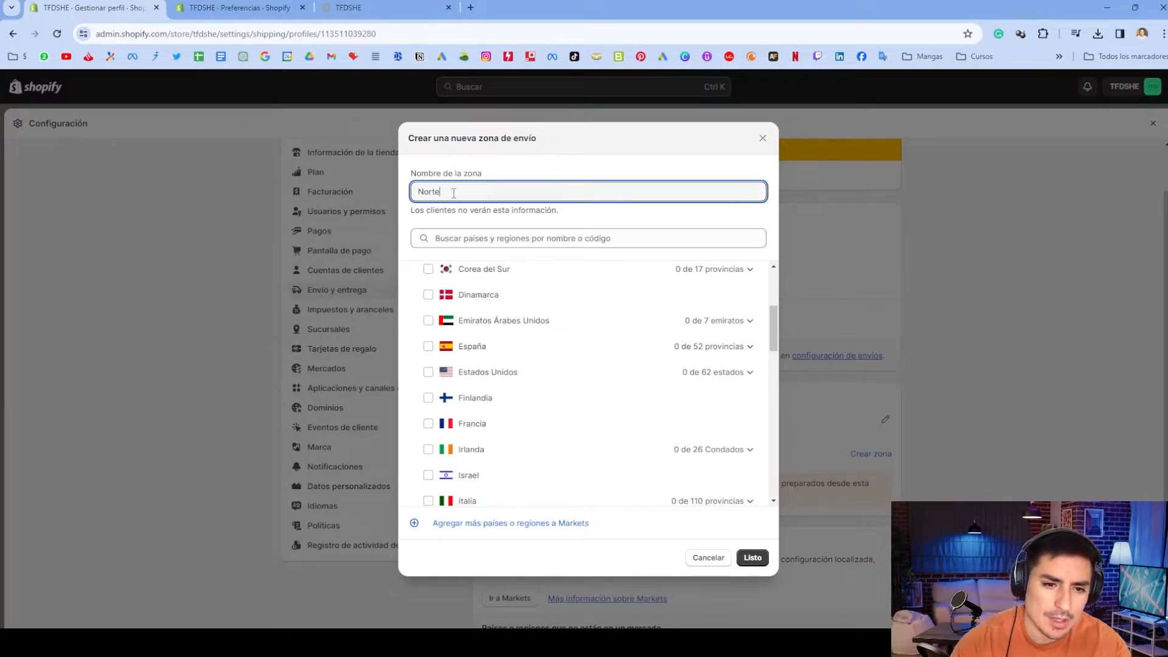
left_click_drag(469, 210, 424, 210)
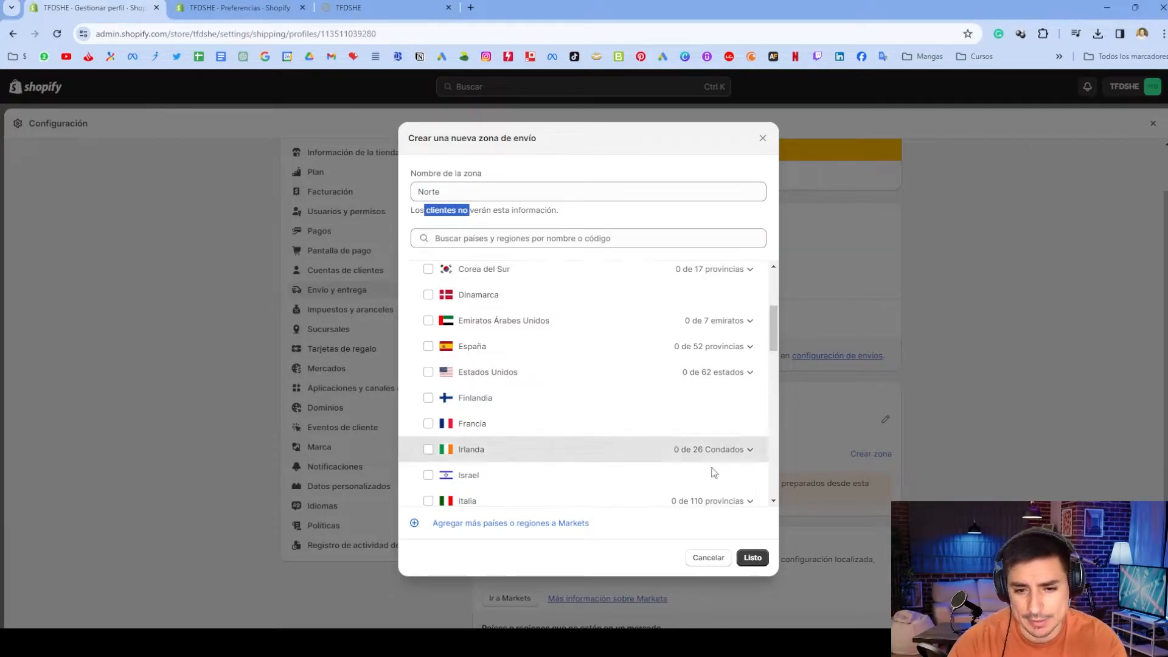
left_click(752, 559)
- Start a second shipping zone and clear all of Chile's preselected regions
scroll(815, 426, "down", 1)
left_click(870, 399)
scroll(492, 354, "down", 10)
left_click(722, 490)
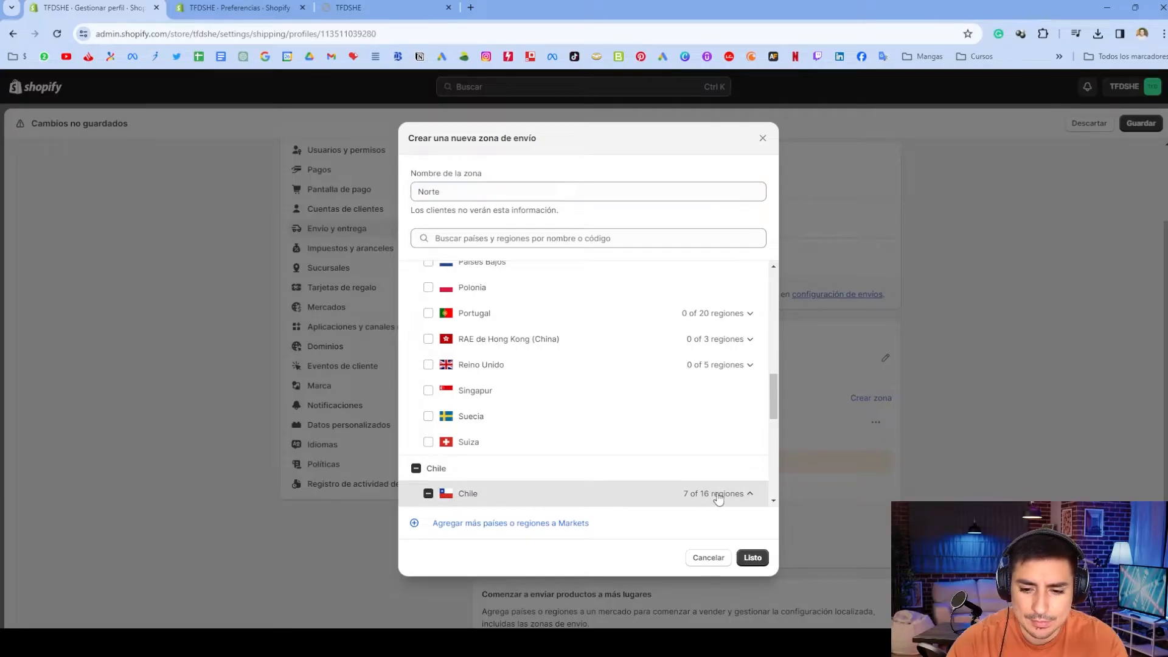
scroll(494, 456, "down", 3)
scroll(494, 457, "up", 2)
left_click(430, 308)
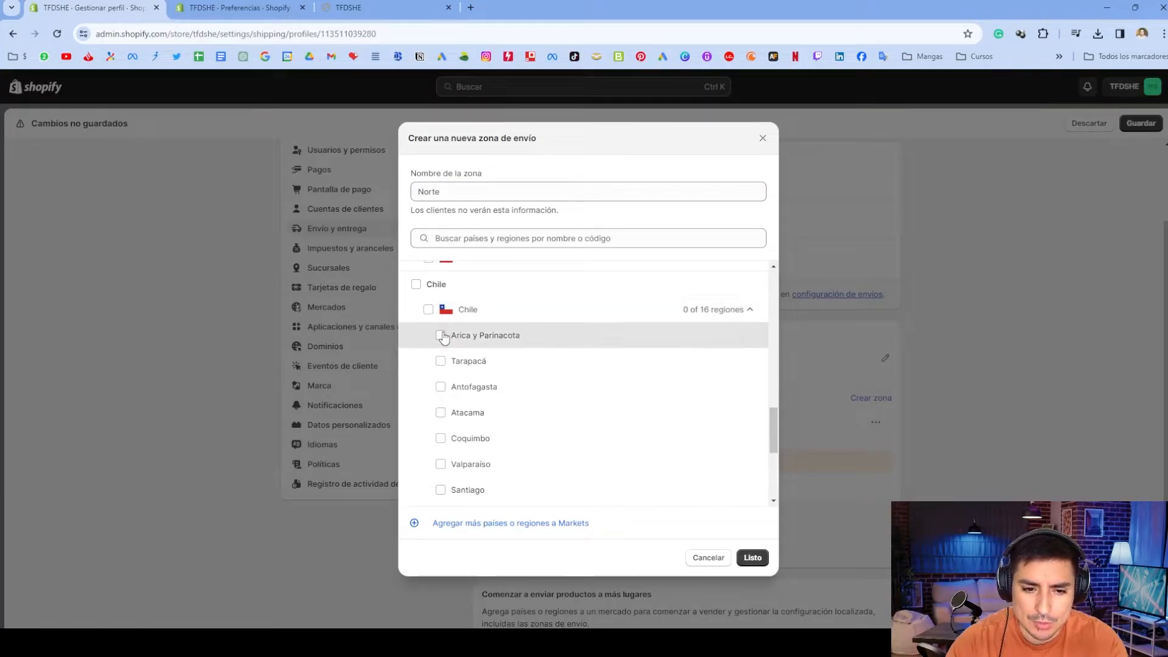
- Include only Valparaíso and Santiago and finish the second zone under the name Centro
scroll(452, 431, "down", 1)
left_click(442, 404)
left_click(441, 428)
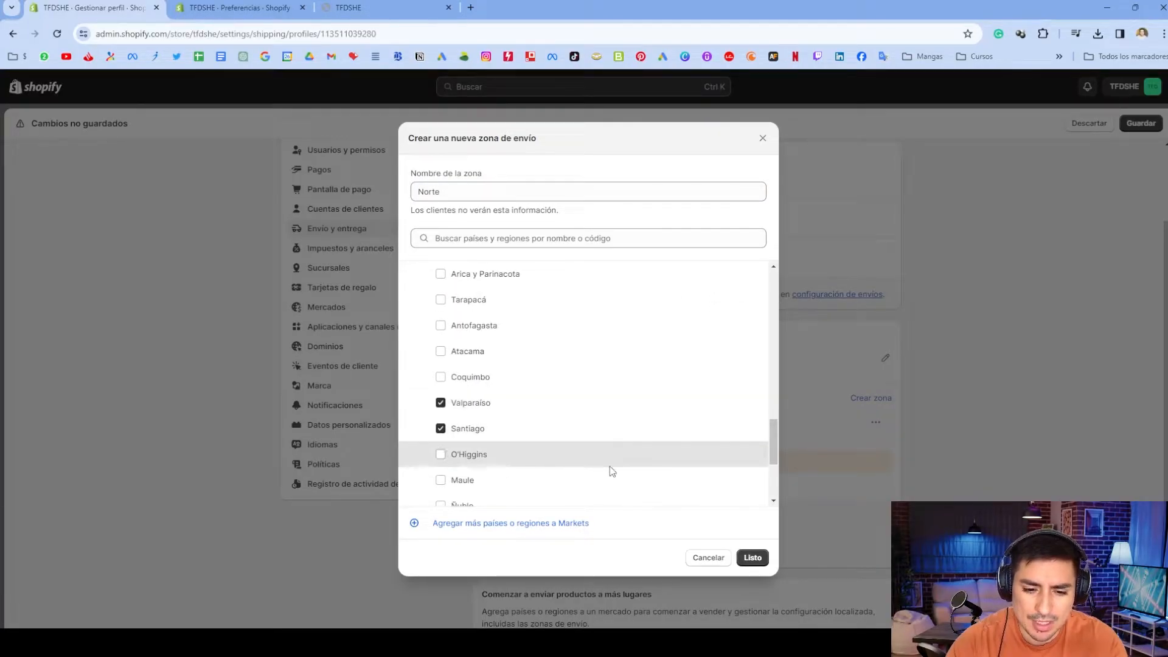
left_click(753, 556)
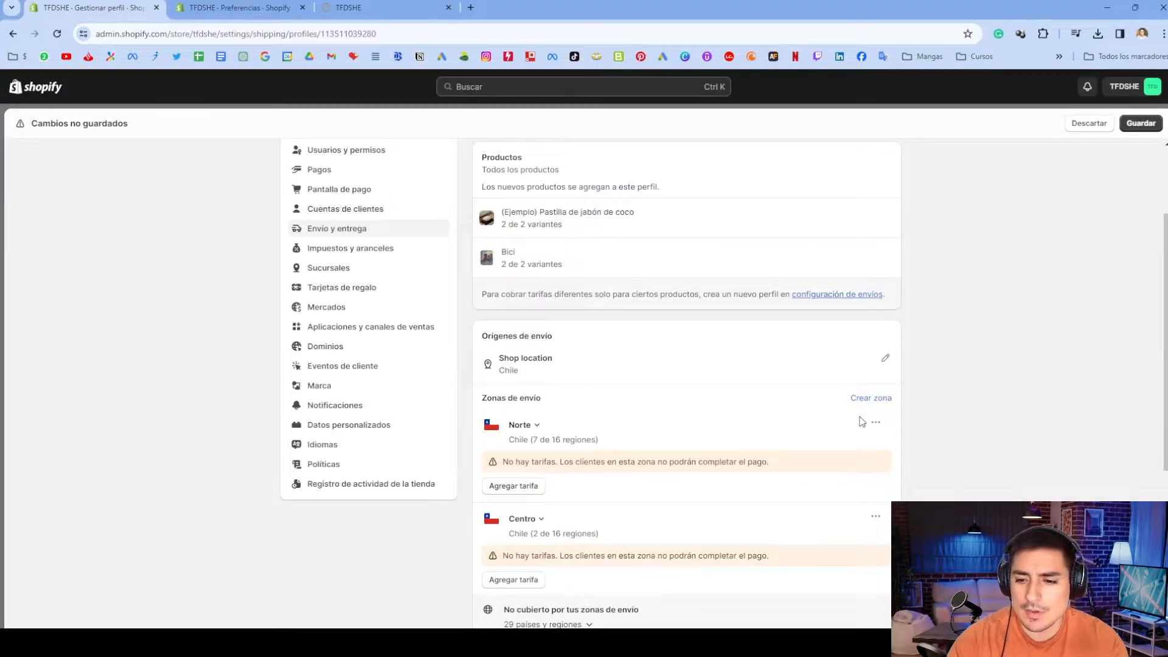
- Start a third shipping zone named Centro and clear Santiago and Valparaíso from its Chilean regions
left_click(855, 399)
type("Centro")
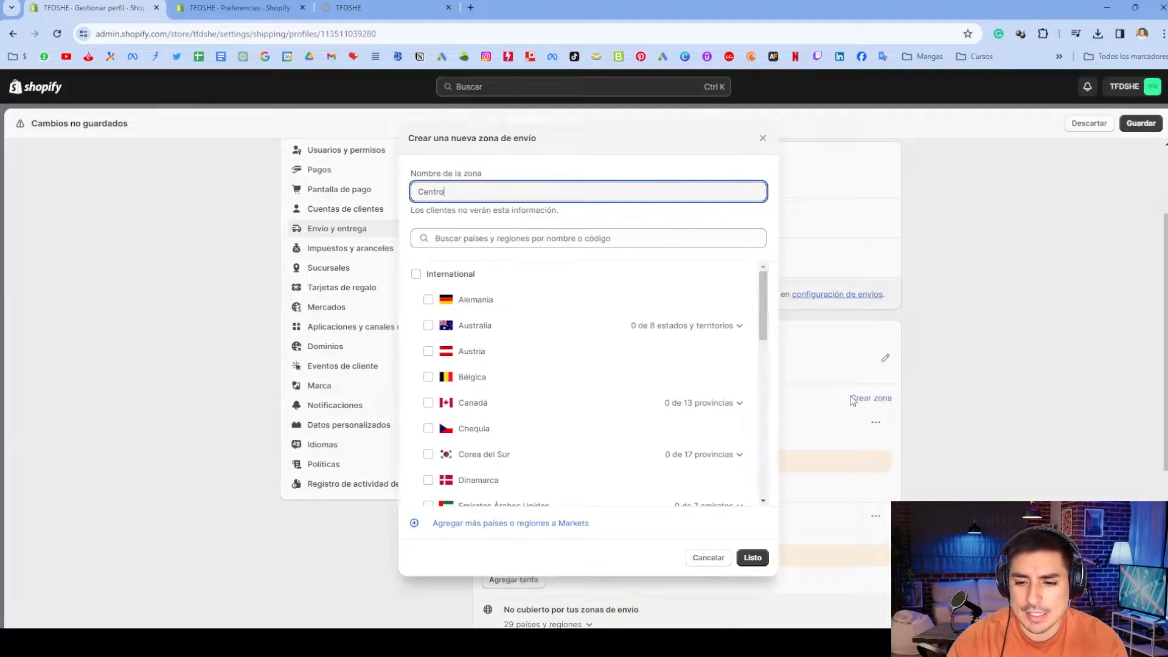
scroll(453, 463, "down", 10)
left_click(696, 500)
scroll(548, 480, "down", 5)
left_click(440, 305)
left_click(440, 280)
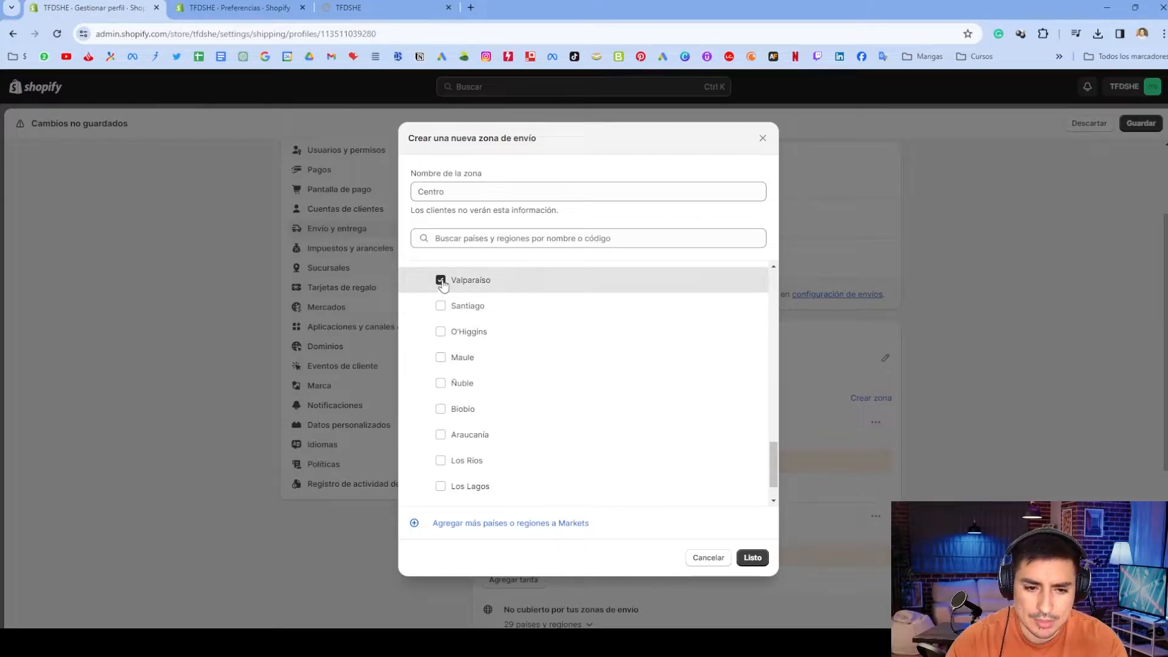
- Include the Chilean regions from O'Higgins through Magallanes in the third zone and finish creating it
left_click(441, 332)
left_click(440, 357)
left_click(441, 382)
left_click(441, 408)
left_click(440, 434)
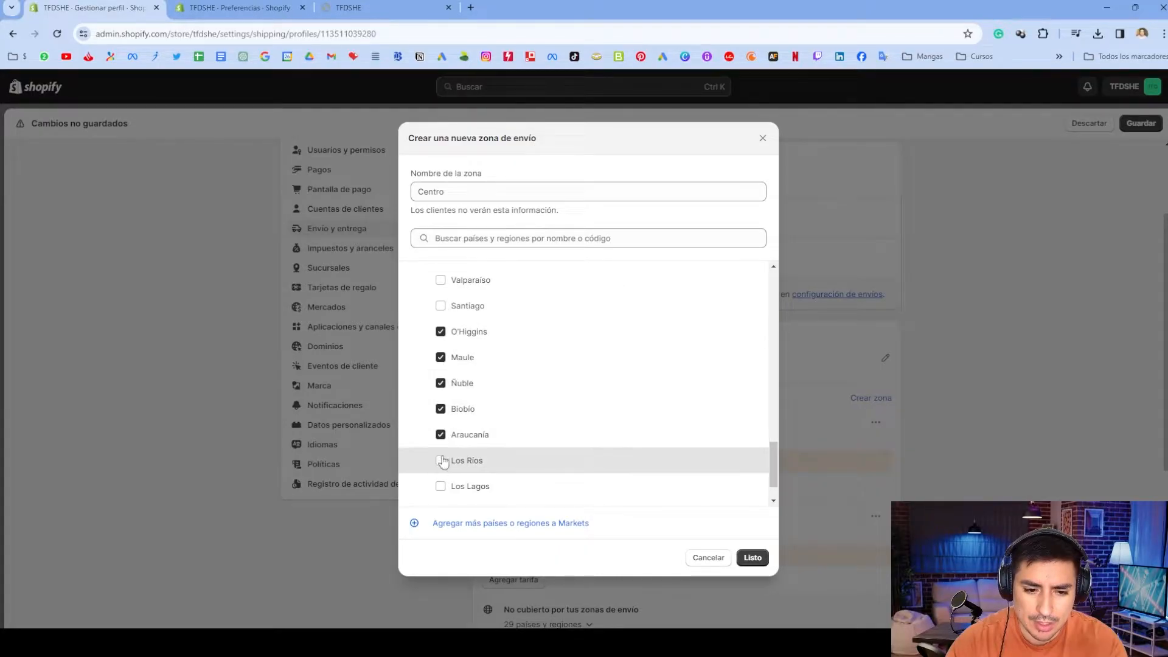
left_click(441, 460)
scroll(444, 481, "down", 2)
left_click(441, 443)
left_click(441, 468)
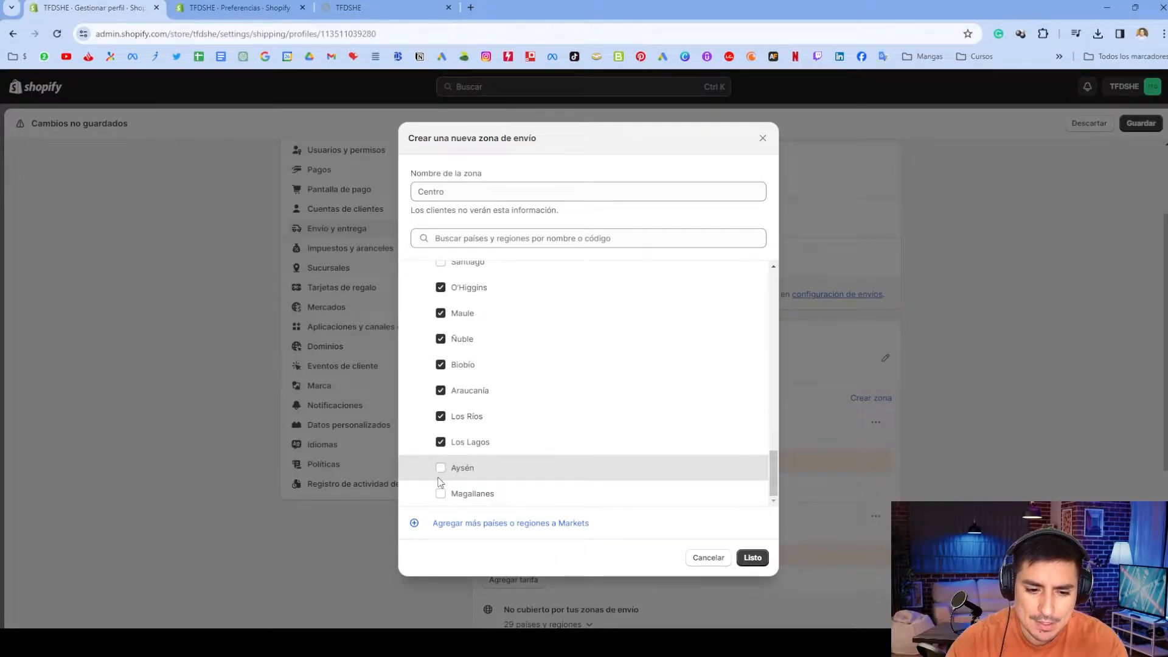
left_click(440, 493)
left_click(753, 558)
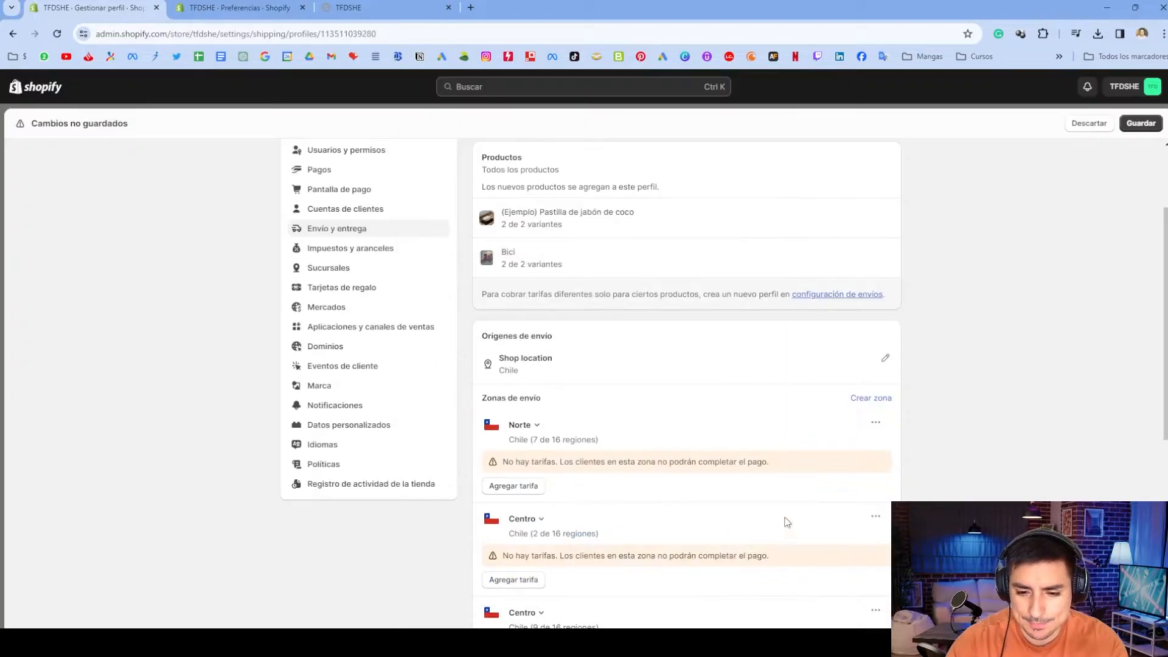
scroll(791, 487, "down", 3)
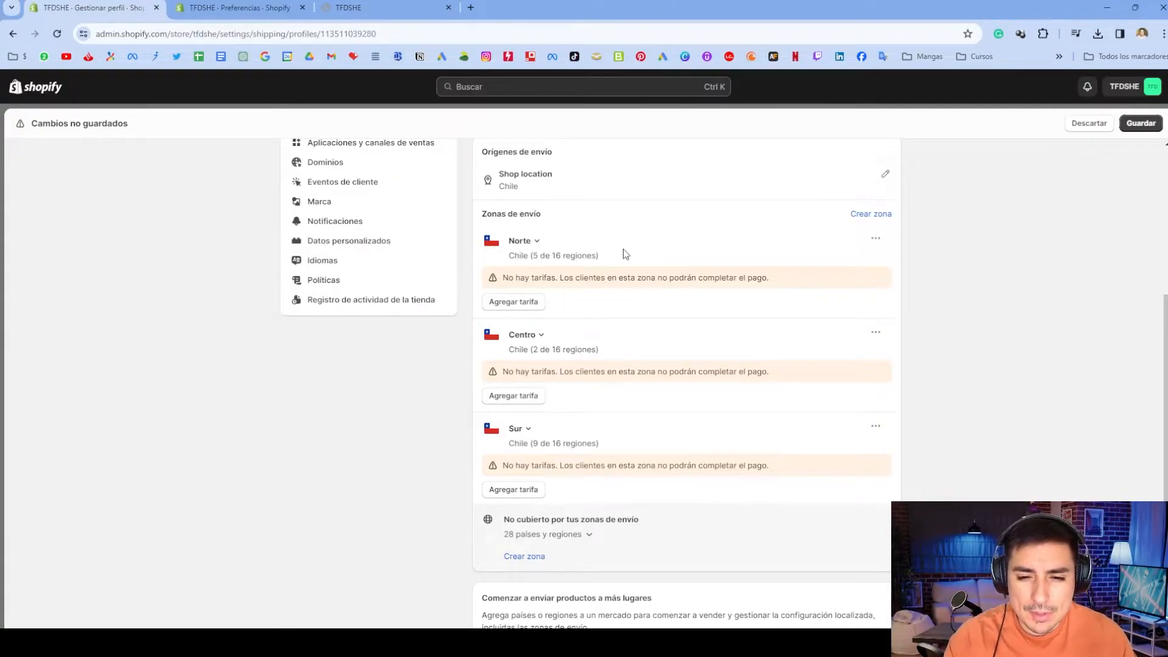
left_click_drag(623, 438, 469, 443)
left_click(626, 344)
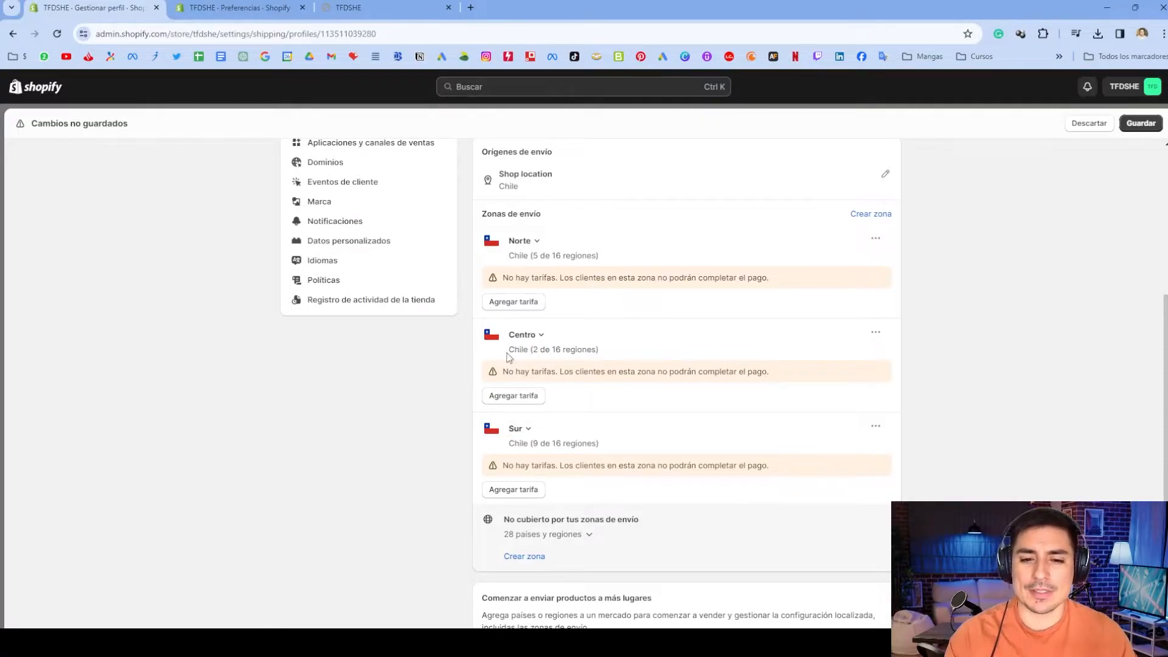
left_click_drag(633, 254, 507, 256)
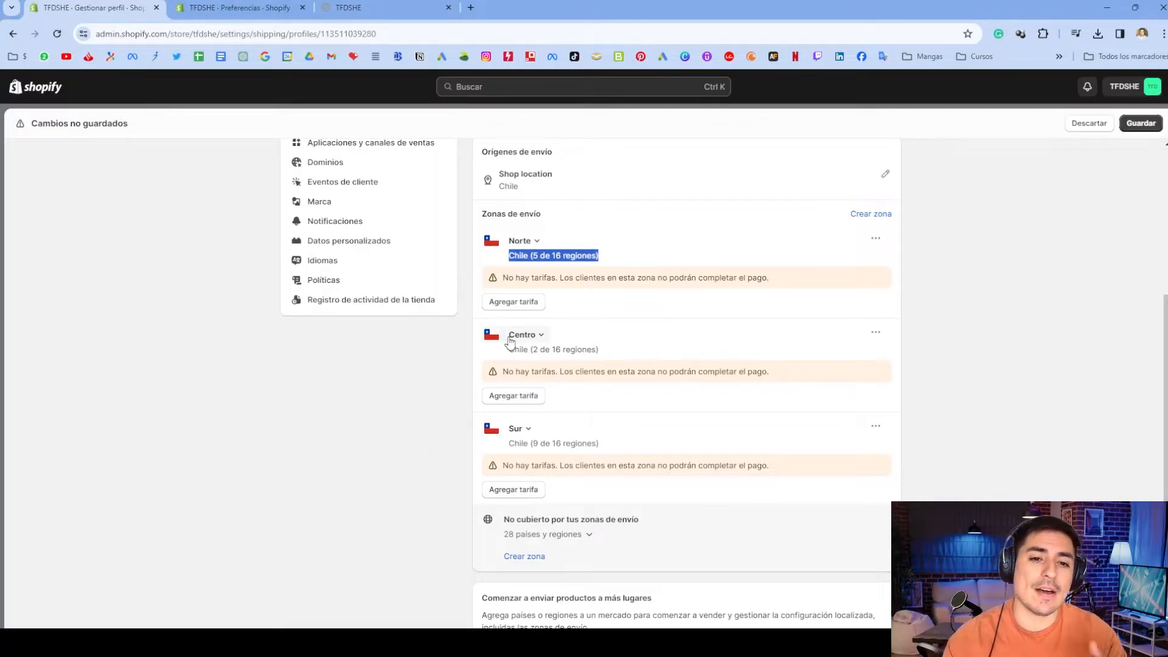
left_click(1007, 274)
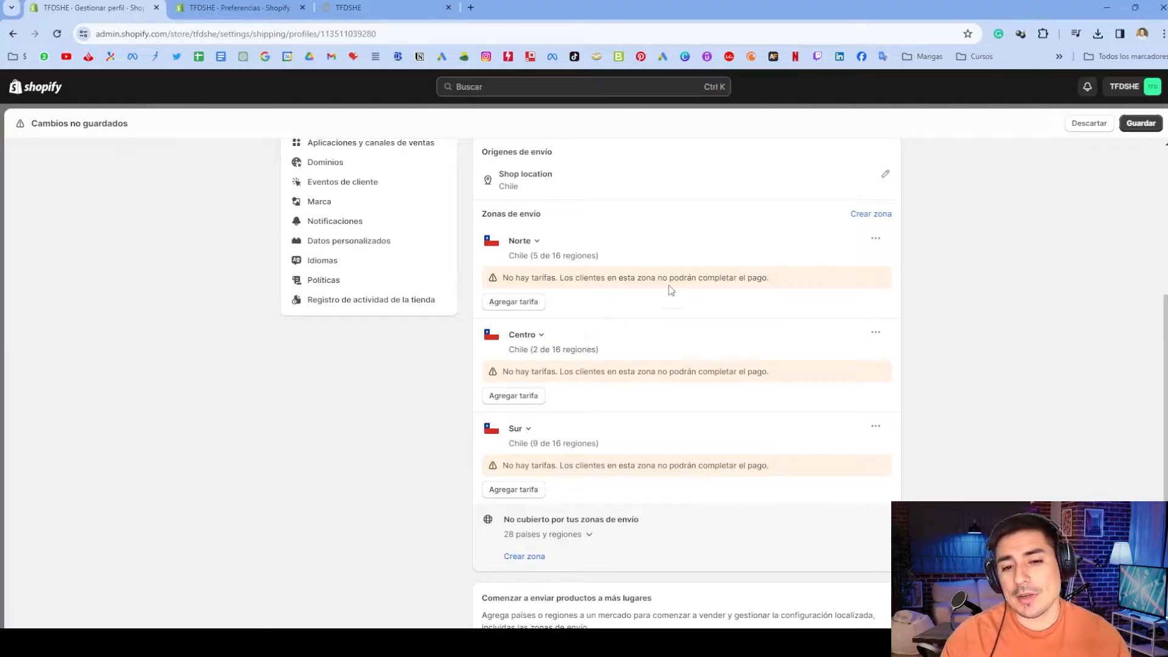
- Add a custom shipping rate named Normal with a price of $5000 to the Norte zone
left_click(514, 302)
type("Standar")
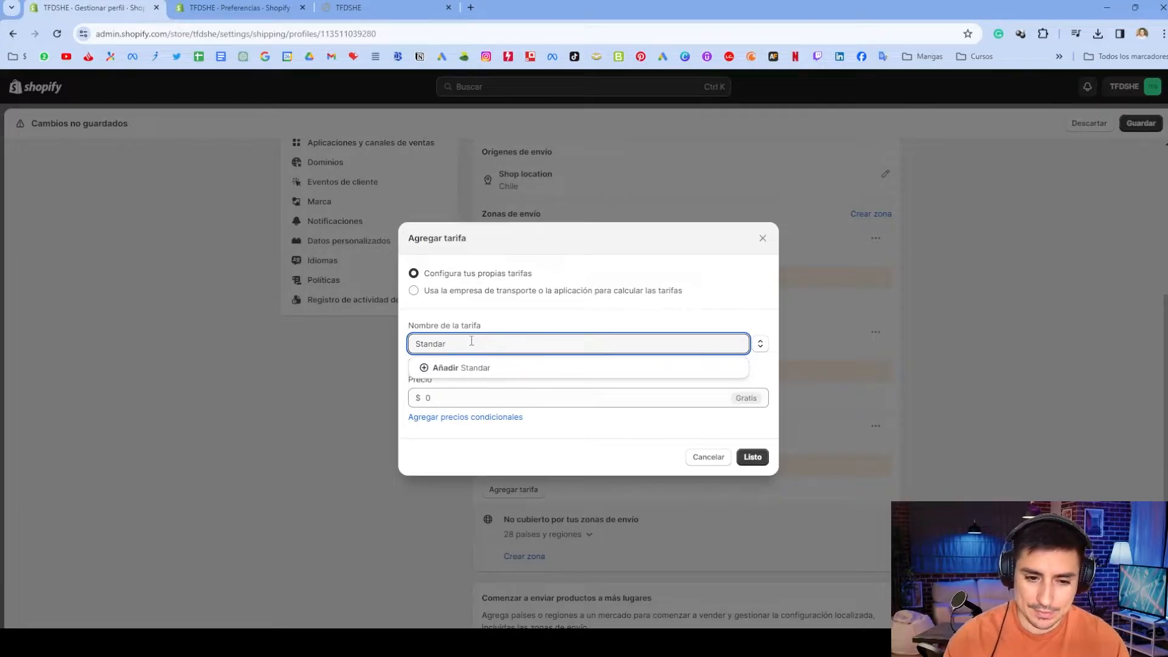
double_click(471, 341)
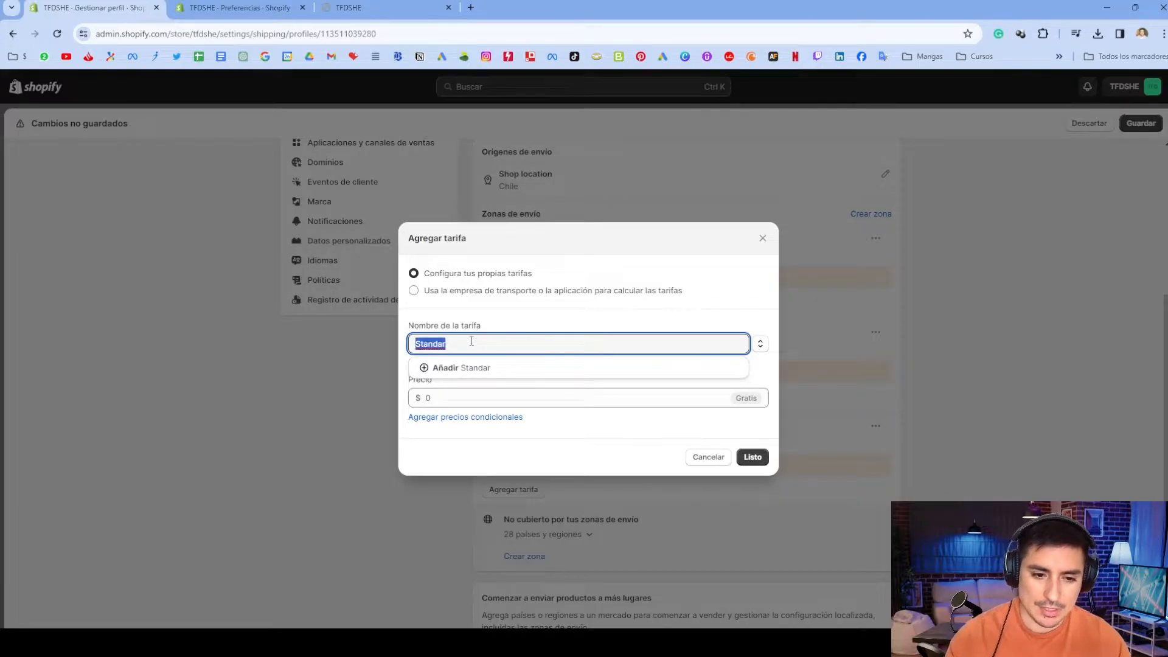
type("Normal")
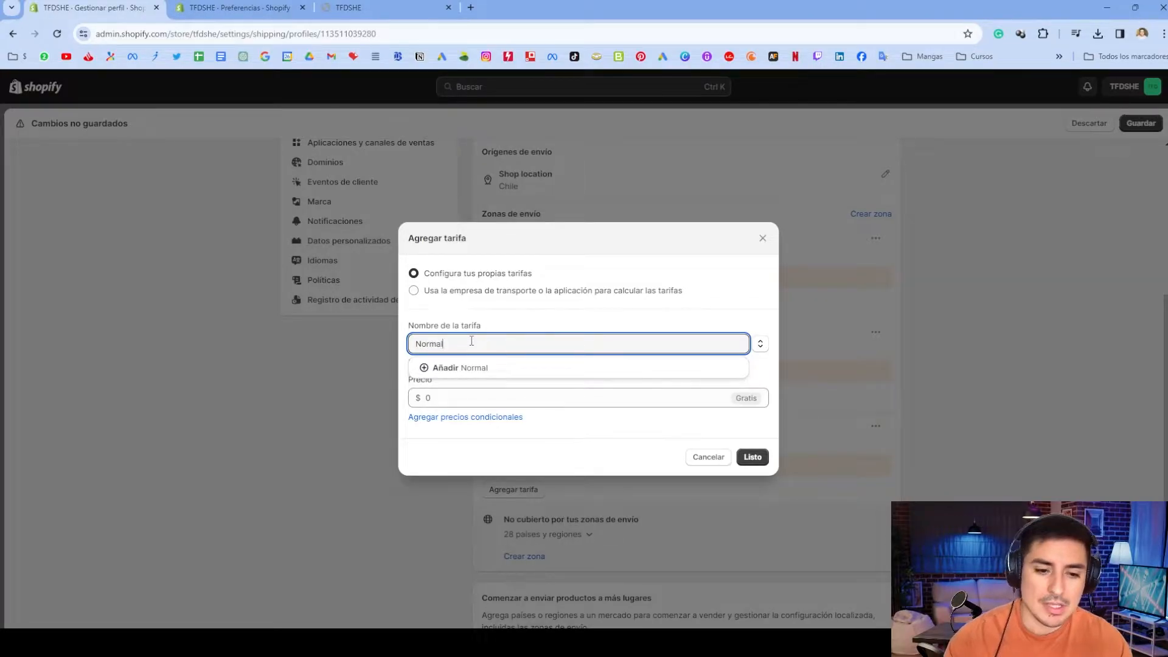
left_click(465, 399)
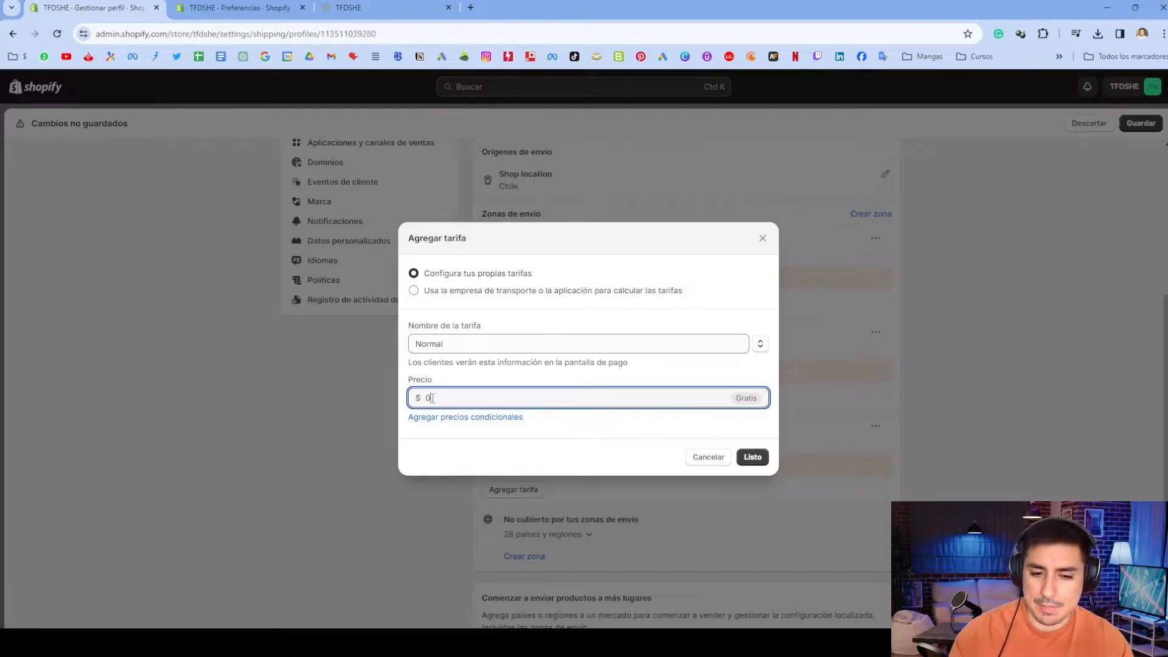
type("5000")
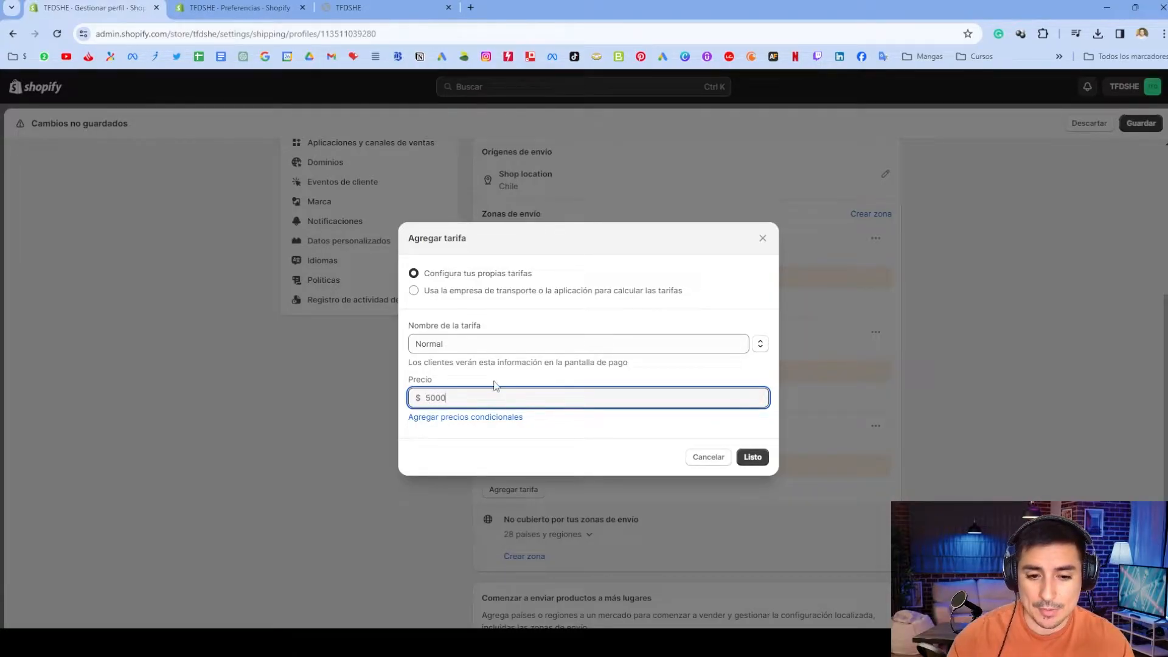
left_click(754, 457)
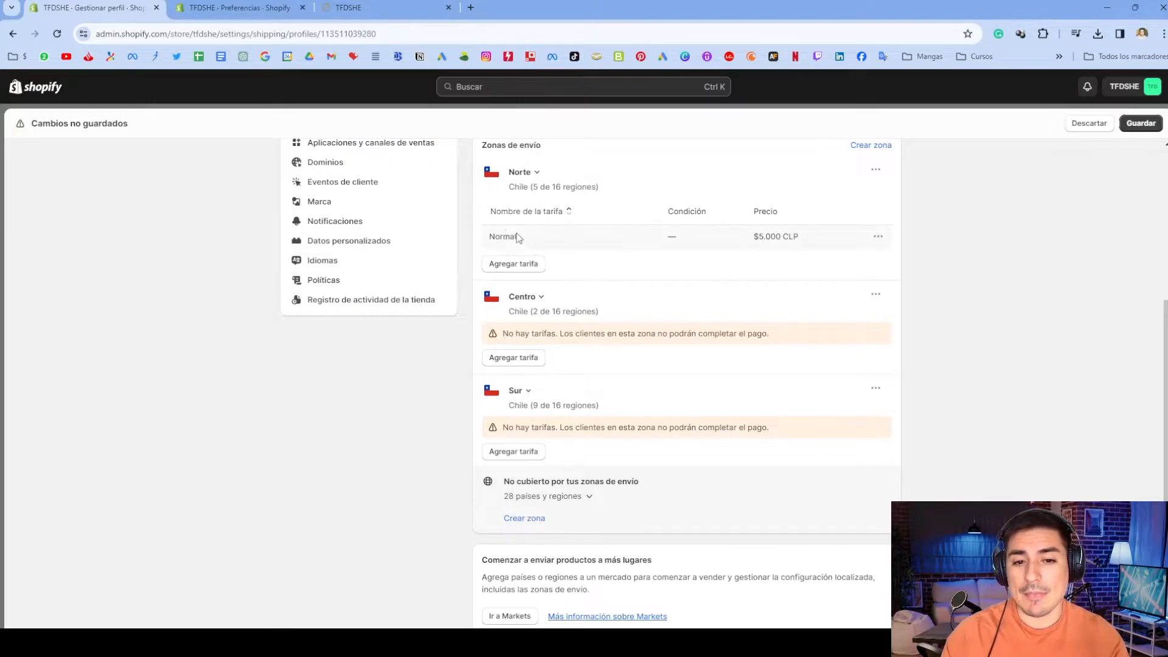
left_click_drag(495, 238, 830, 241)
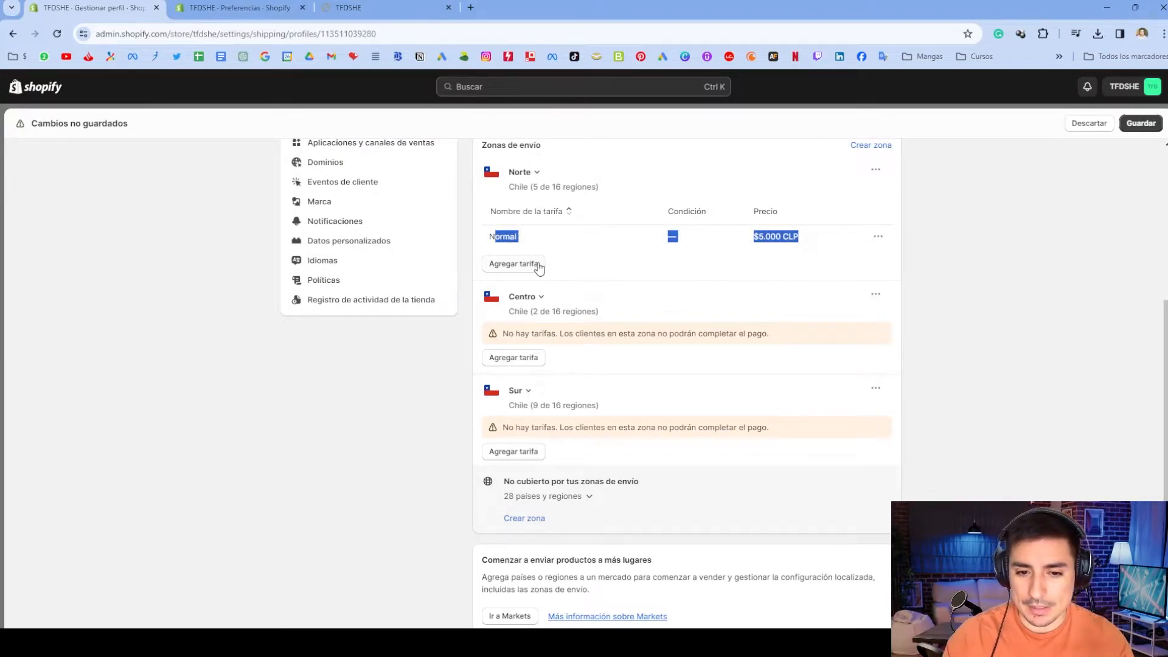
- Add a second rate named Envio Gratis with a price of 0 to the Norte zone
left_click(513, 266)
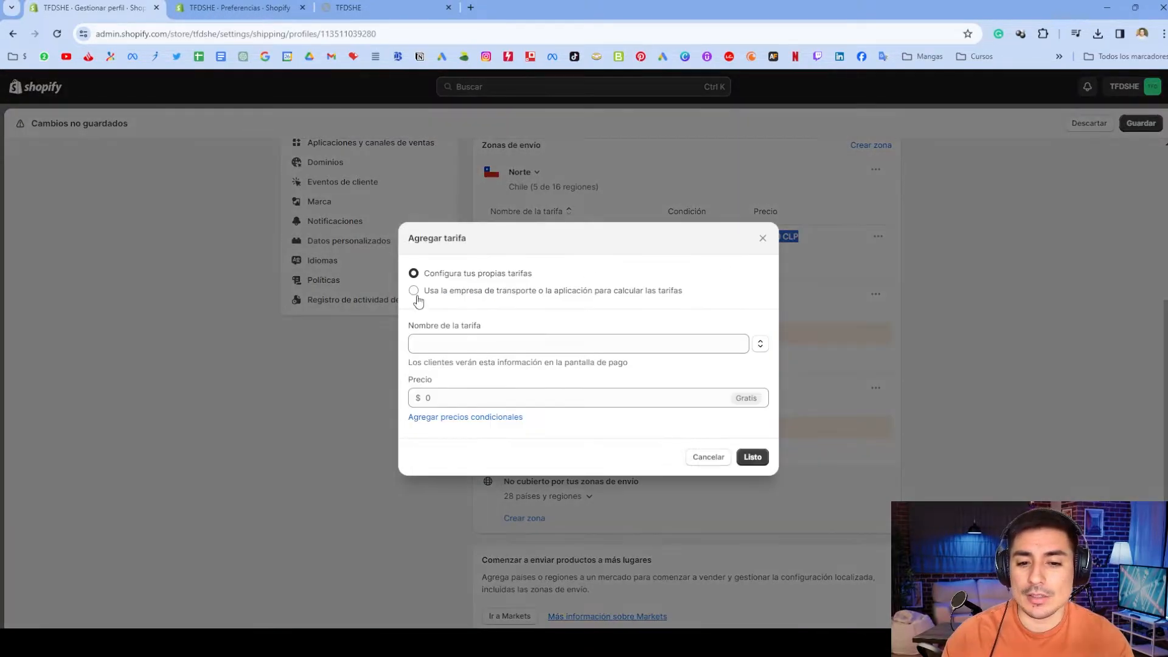
left_click(462, 338)
type("Envi")
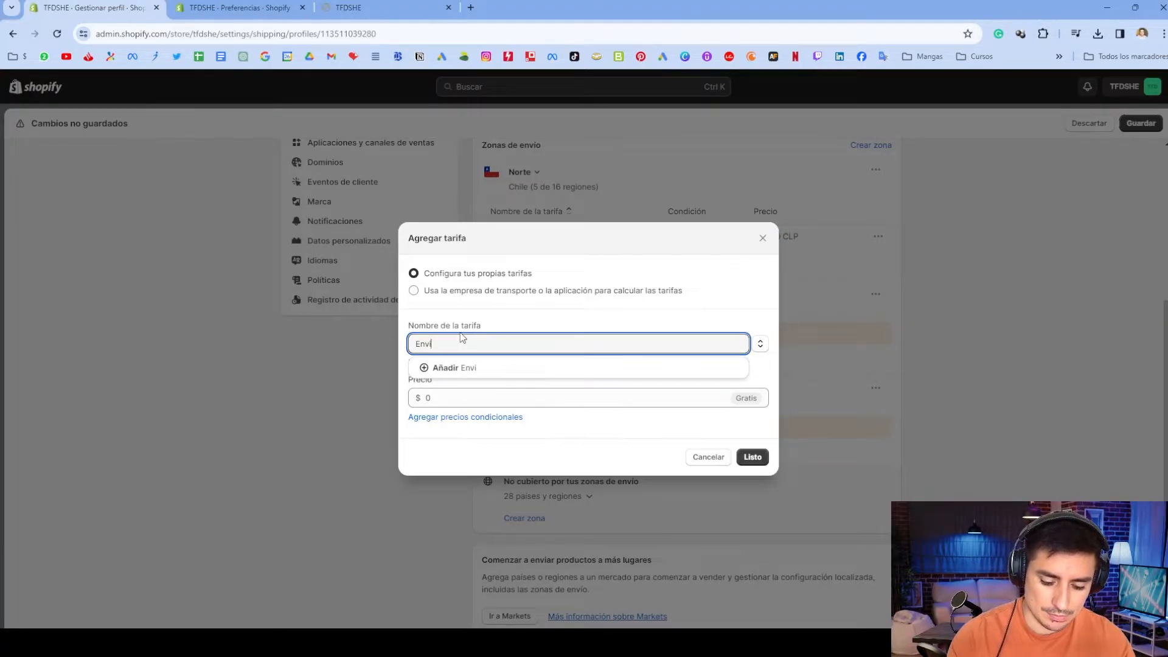
type("o Gratis")
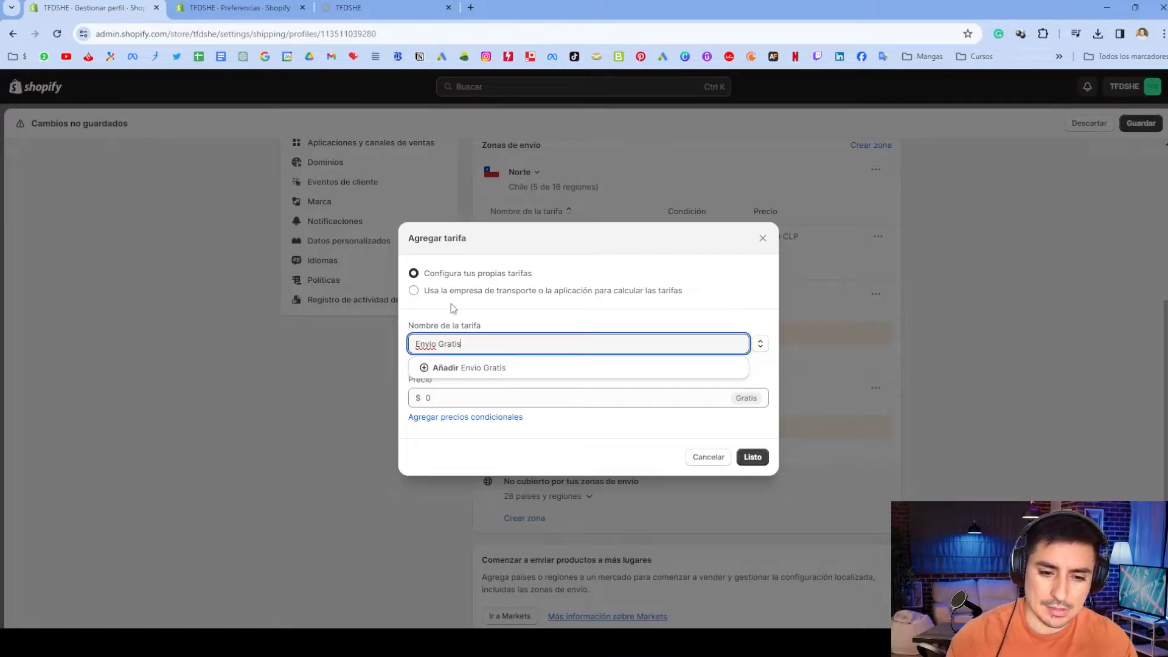
left_click(605, 394)
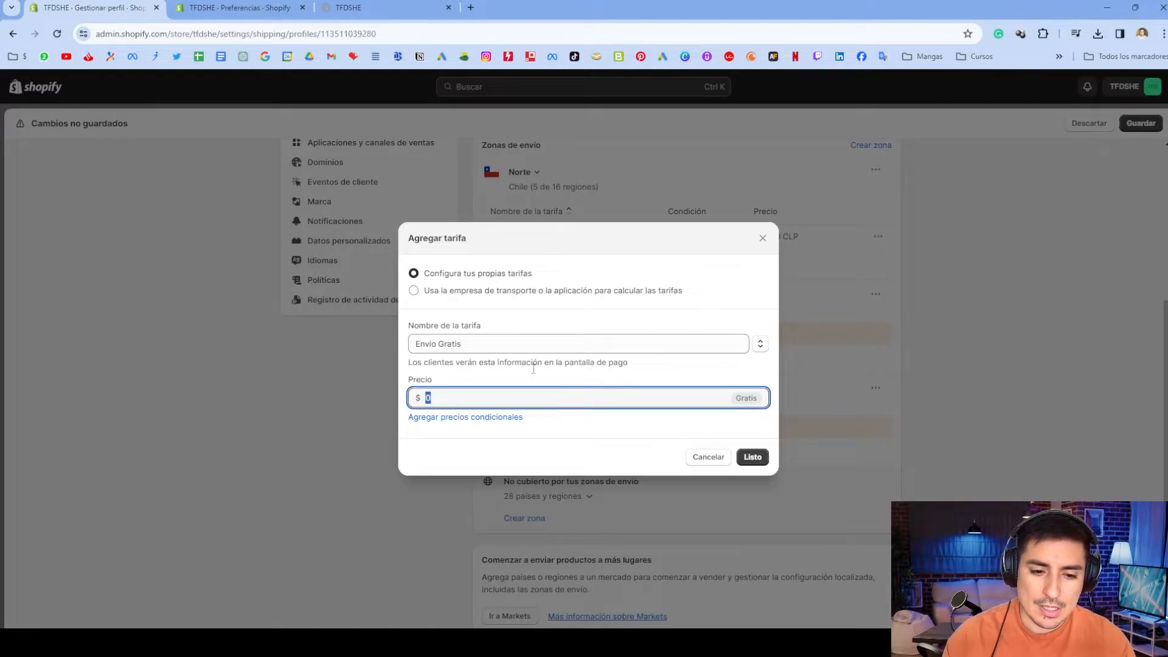
left_click(752, 457)
double_click(757, 239)
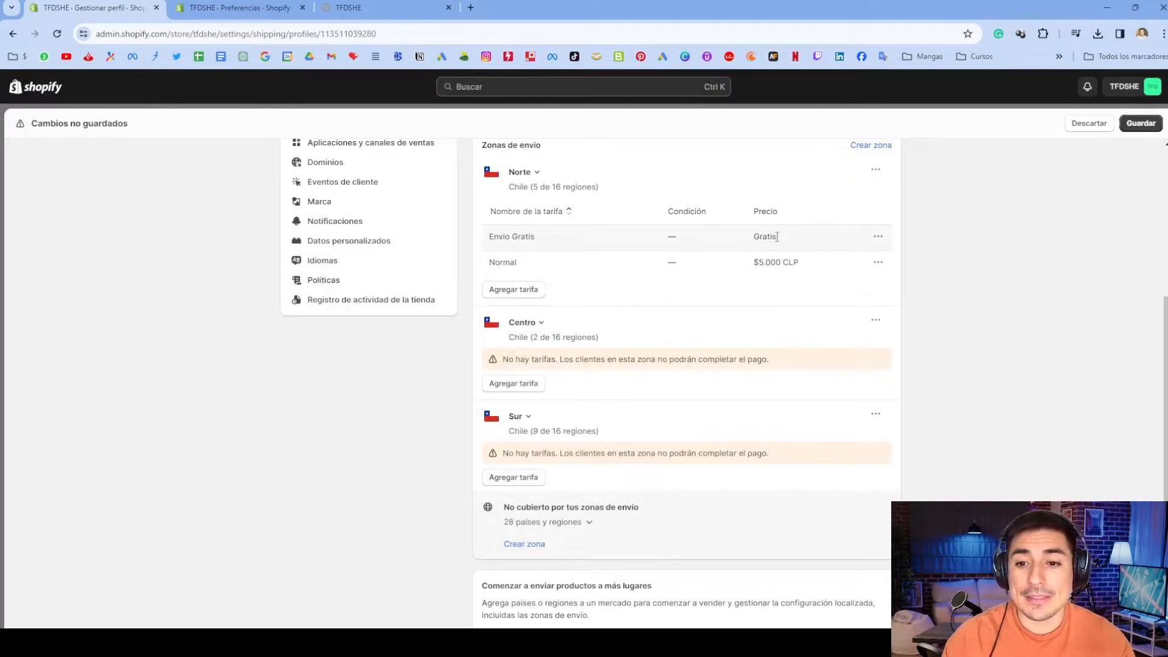
left_click_drag(550, 236, 809, 262)
left_click(589, 239)
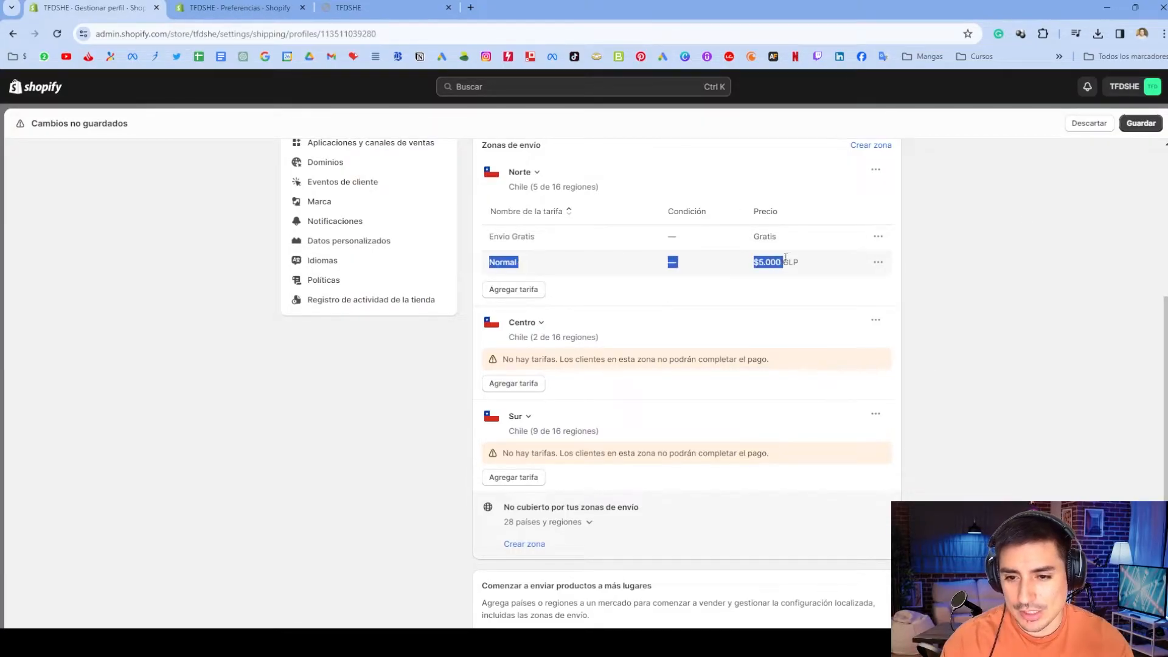
left_click(815, 261)
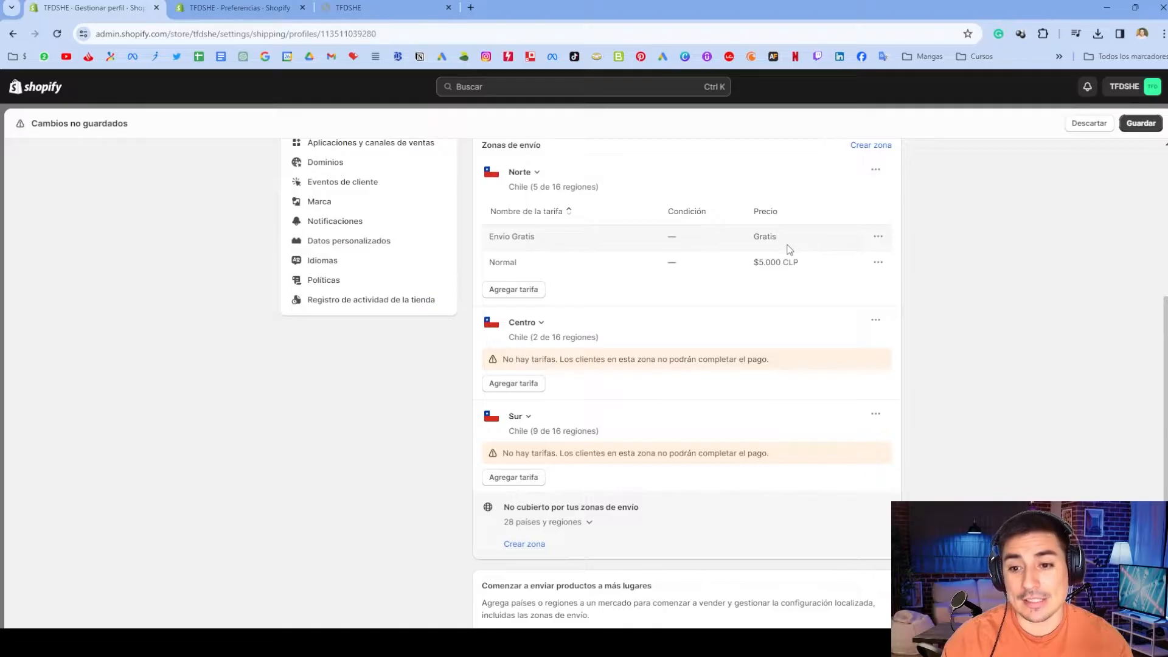
- Rename the Norte zone's free shipping rate as "Envio Gratis (15 a 30 días)"
left_click(878, 236)
left_click(852, 261)
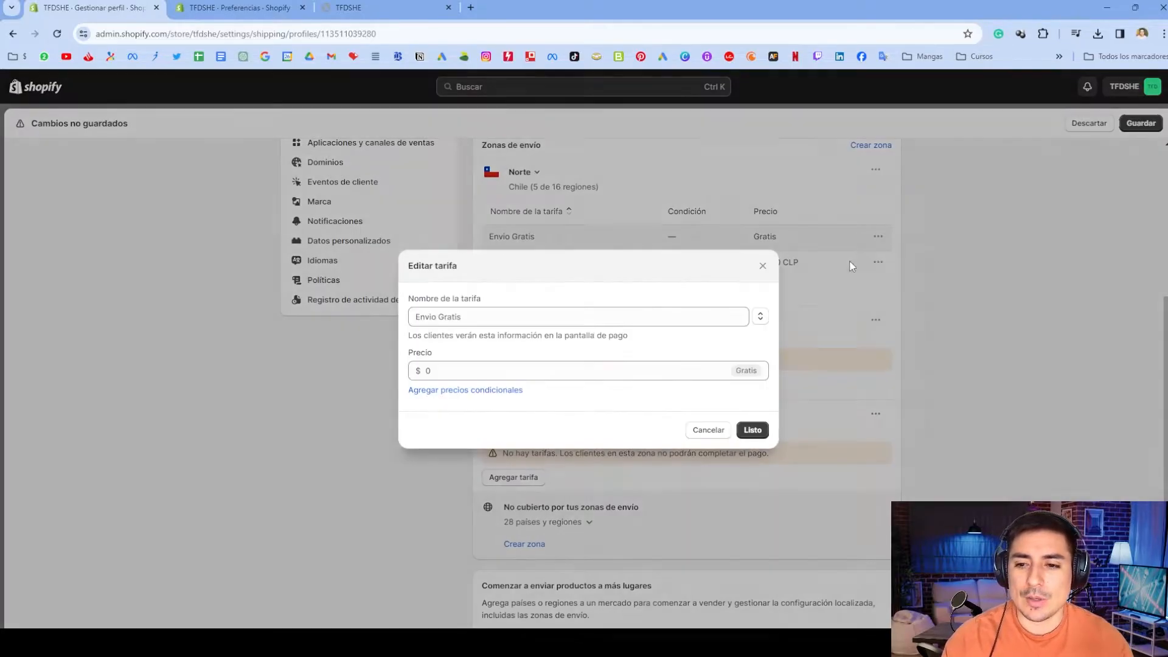
left_click(508, 304)
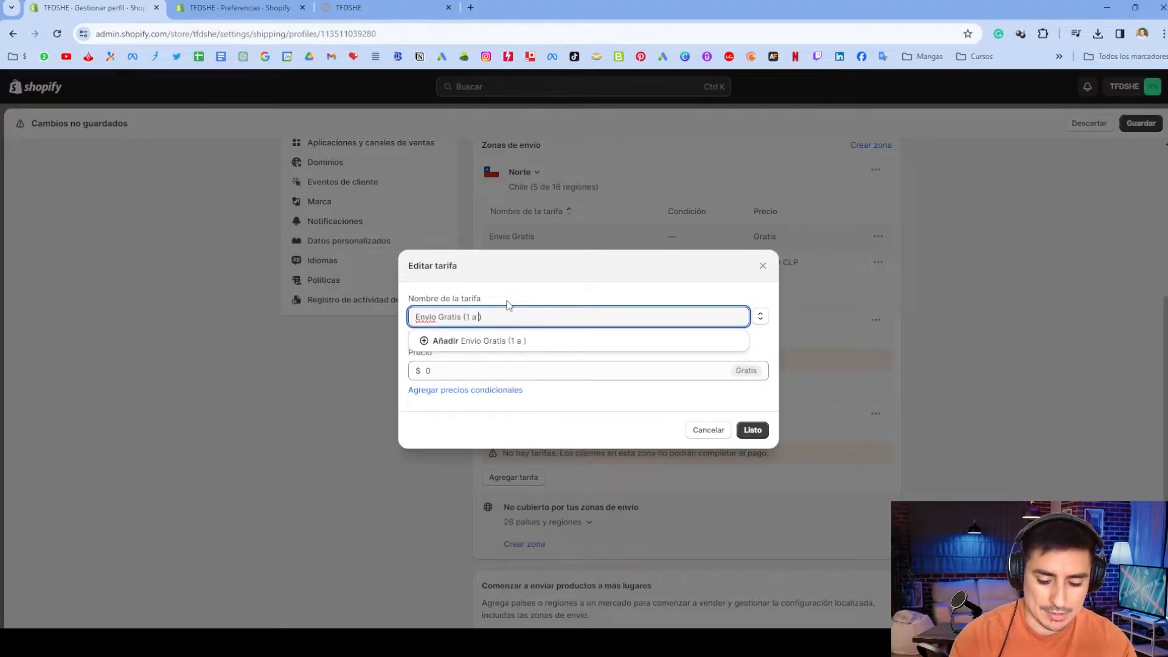
type("5")
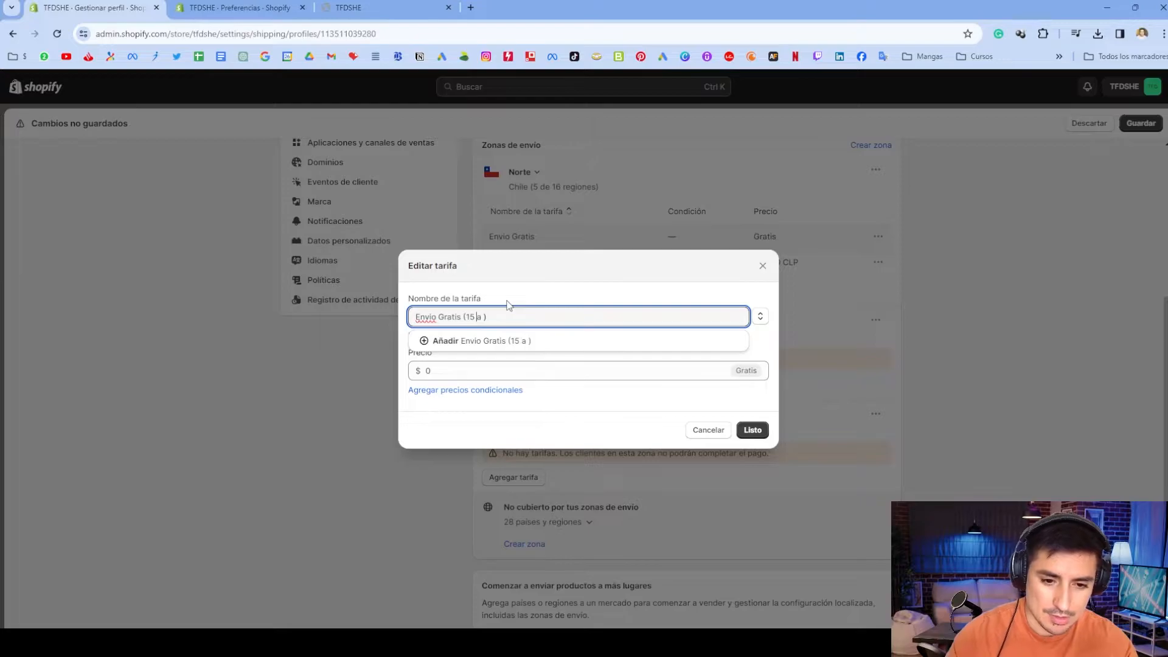
type("5 ")
type("30 d´+ia")
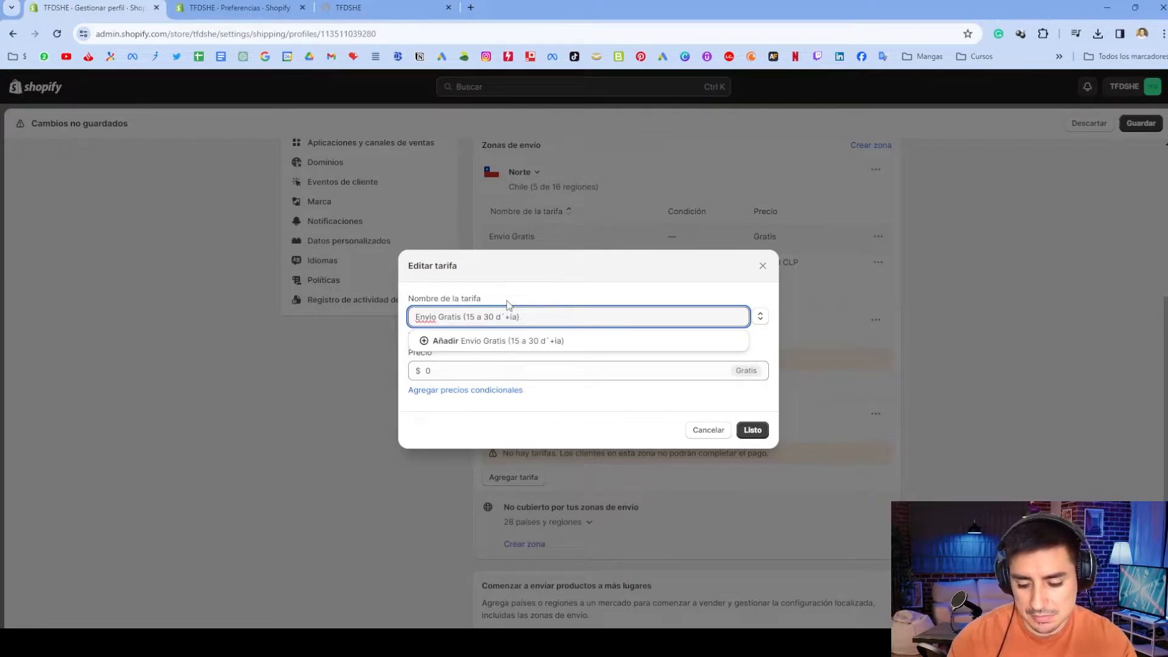
key("Return")
- Rename the Norte zone's Normal rate as "Normal (5- 10 días)"
left_click(876, 263)
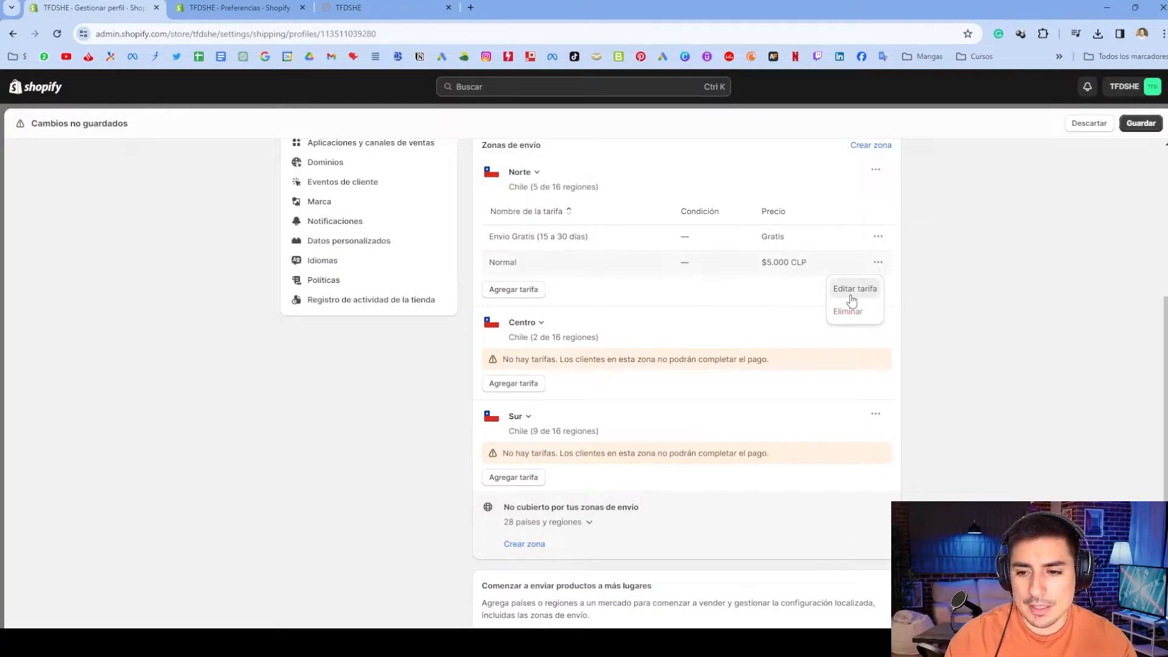
left_click(851, 287)
left_click(479, 317)
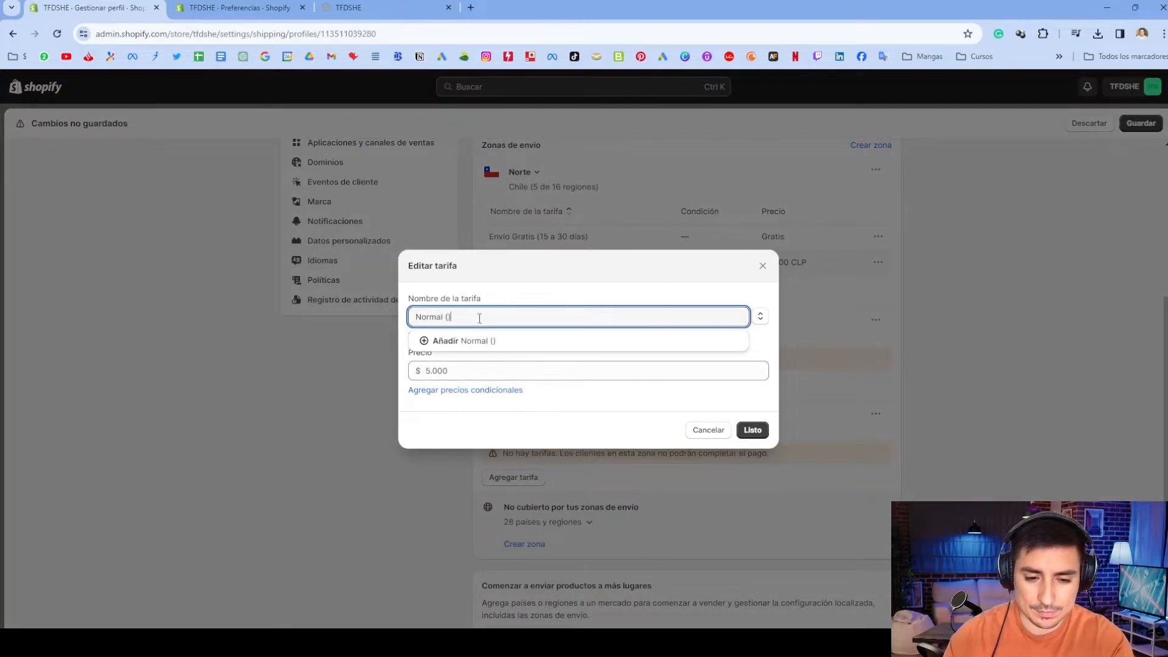
type("(5- 10 días")
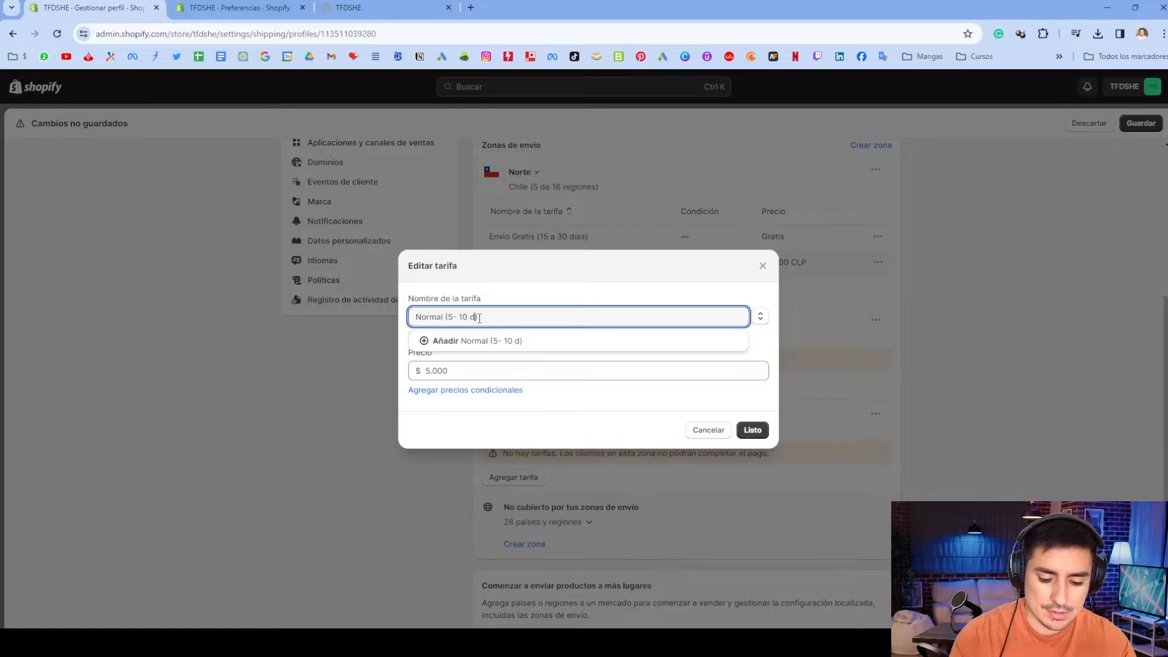
left_click(753, 430)
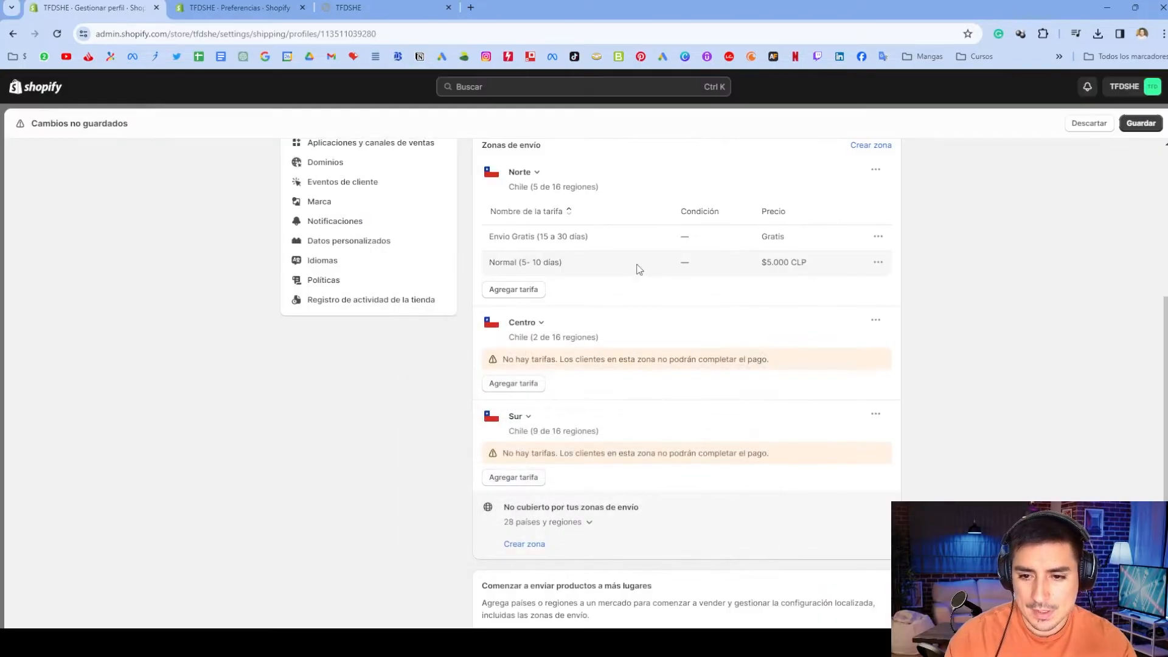
left_click_drag(490, 238, 572, 264)
left_click(522, 263)
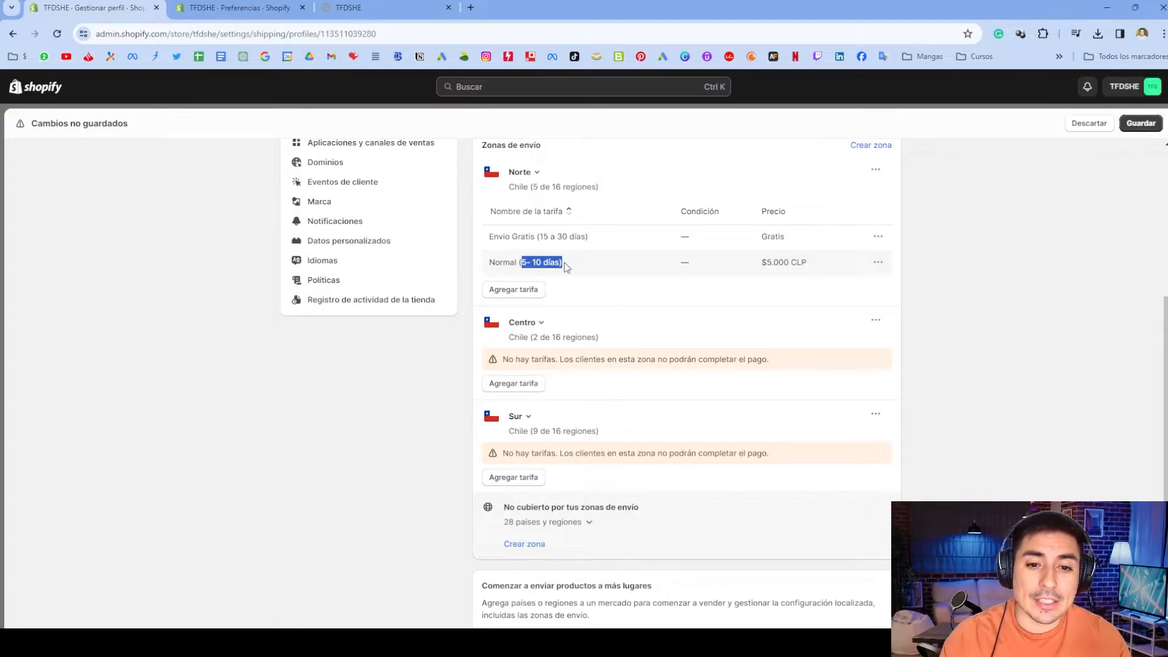
left_click(539, 268)
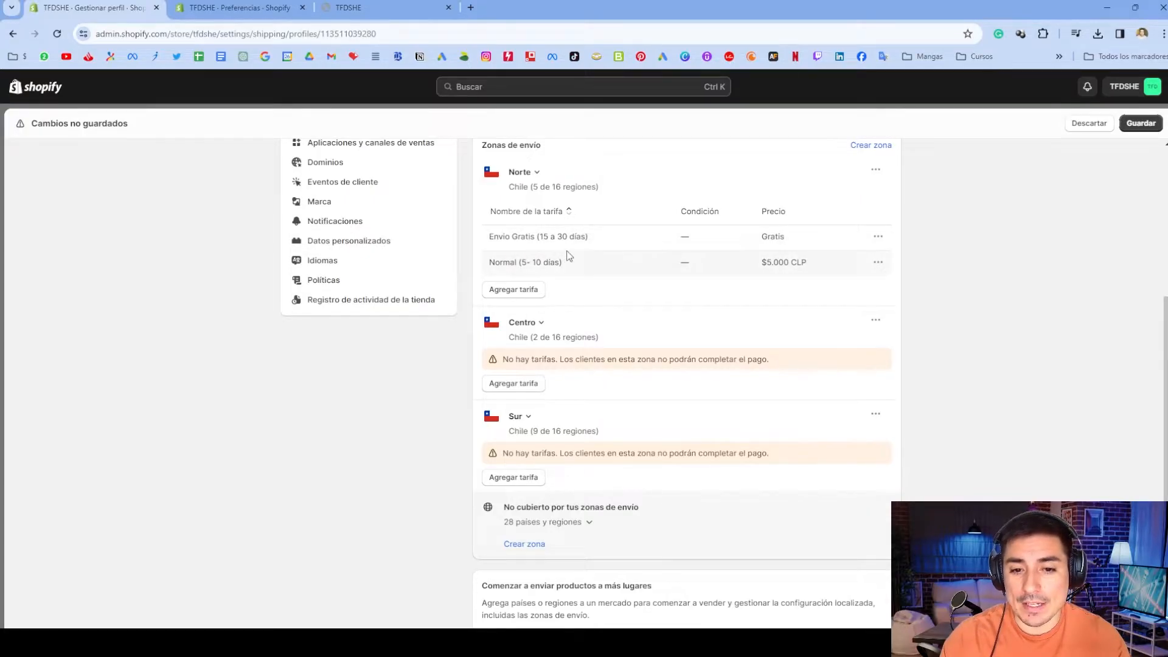
- Add a third custom rate named Envio Rapido with a price of $15.000 to the Norte zone
left_click(530, 292)
type("En")
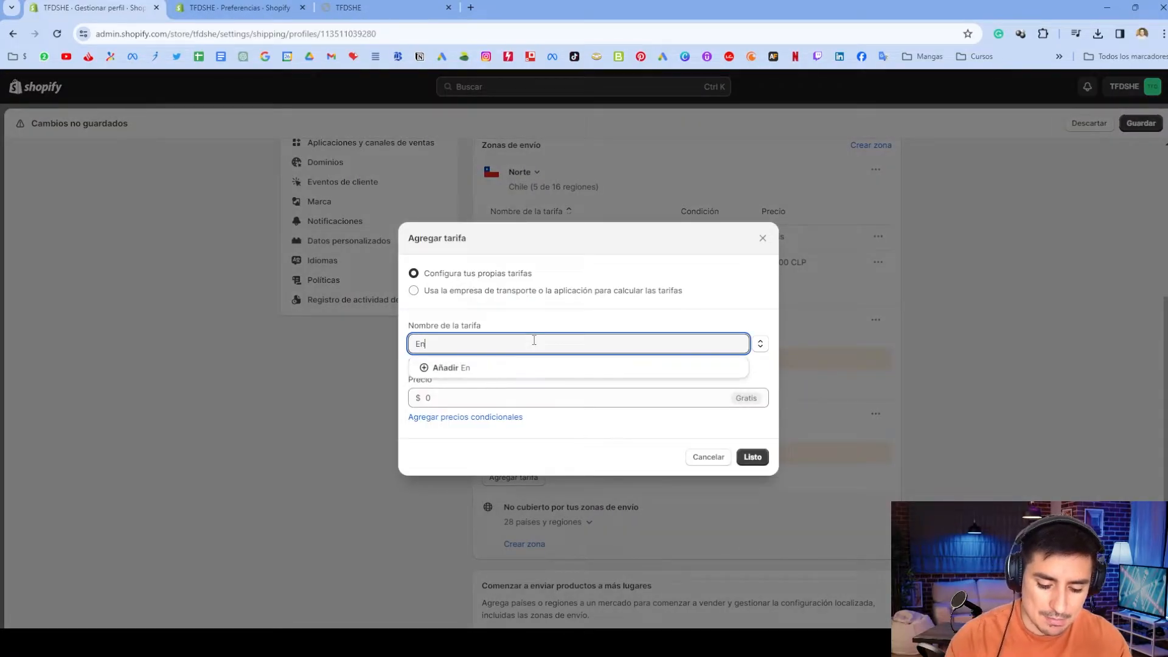
type("vio R")
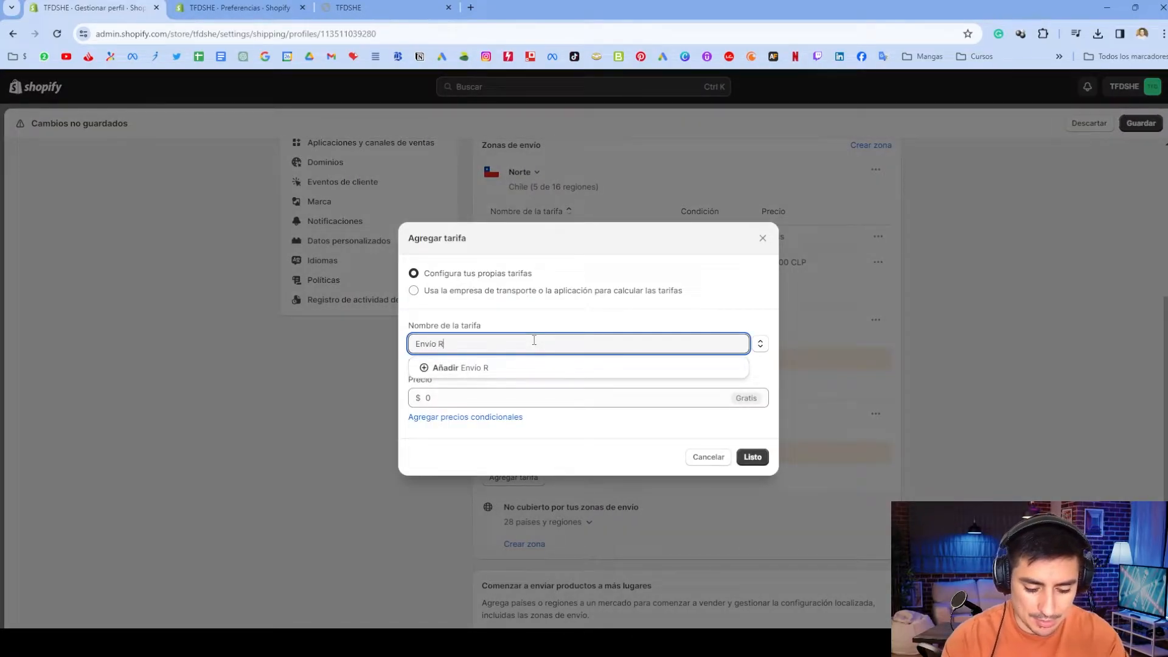
type("apido")
key("Tab")
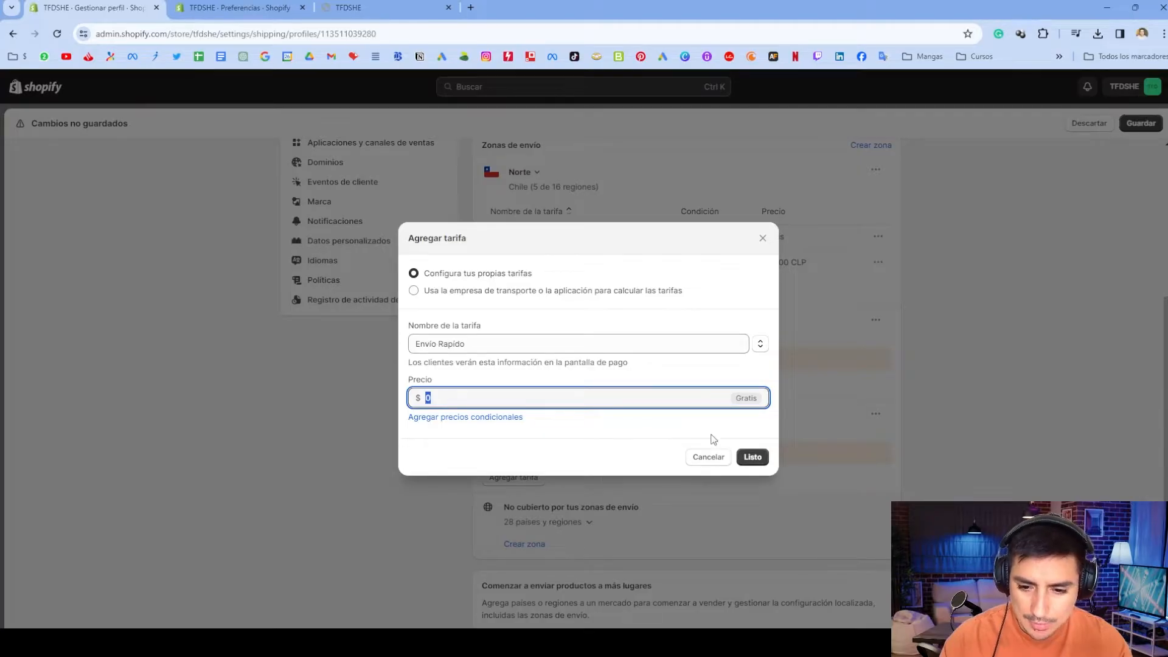
type("000")
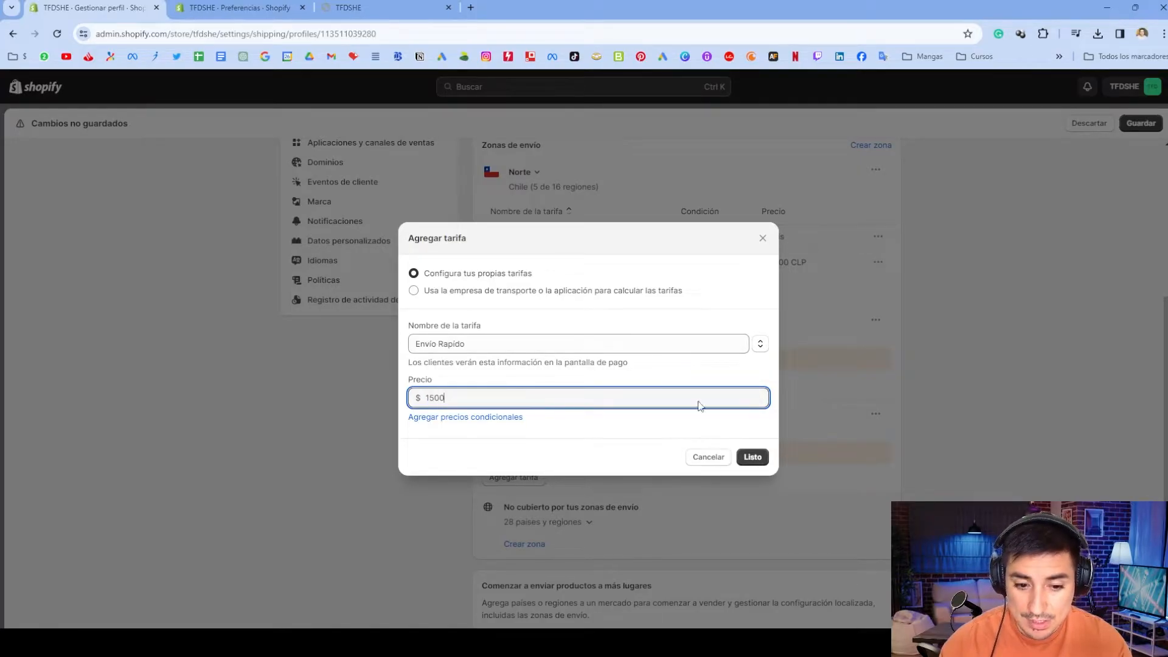
left_click(753, 457)
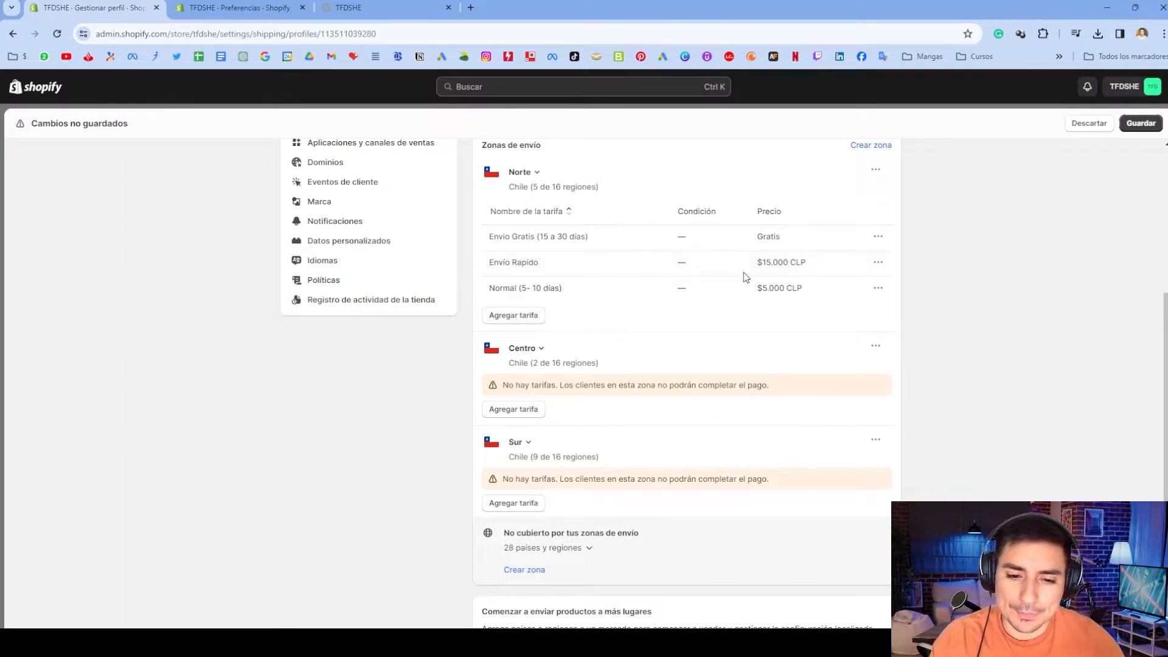
- Rename the Norte zone's fast shipping rate as "Envio Rápido (1 día)"
left_click(878, 263)
left_click(852, 289)
left_click(596, 312)
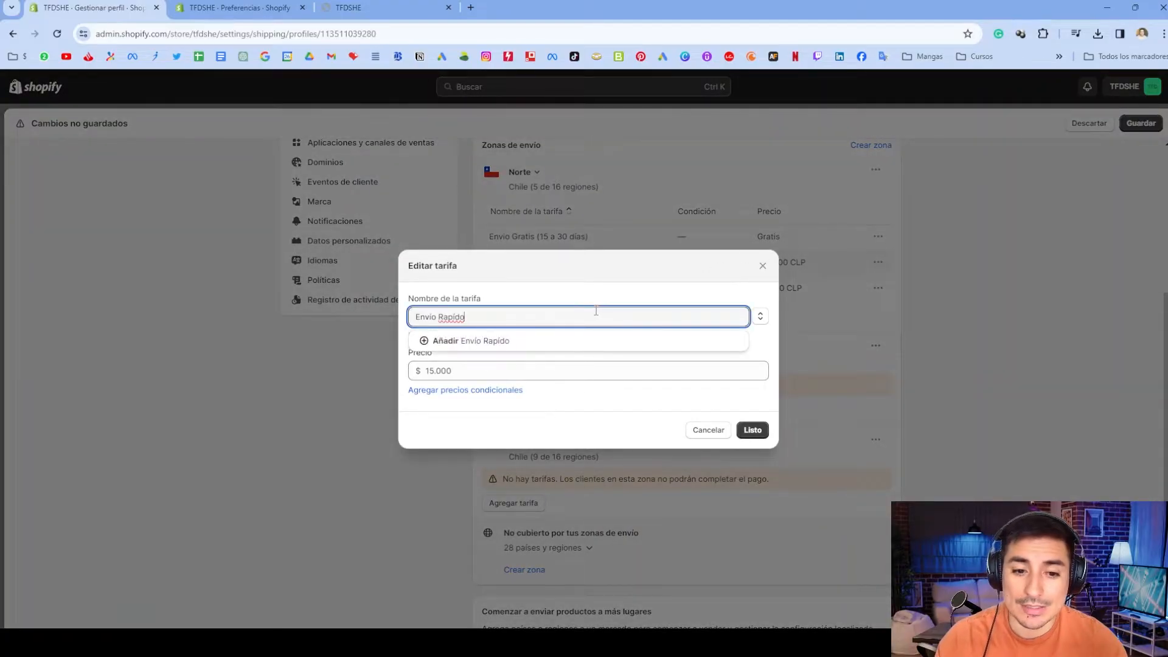
type("()")
key("Left")
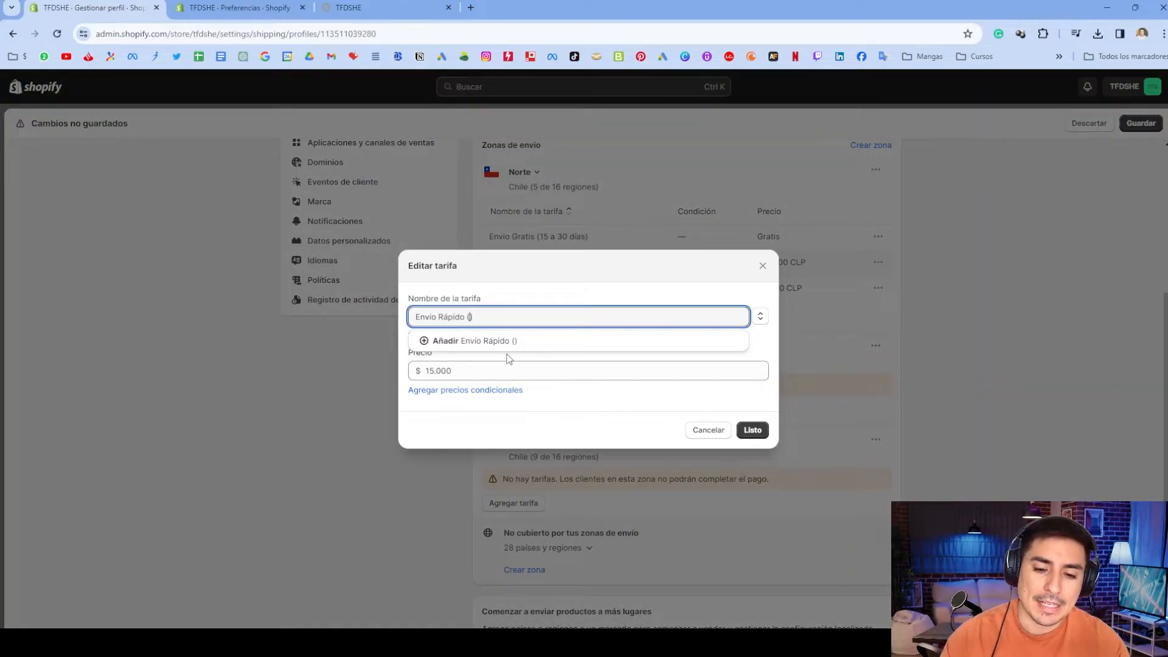
type("1 día")
key("Return")
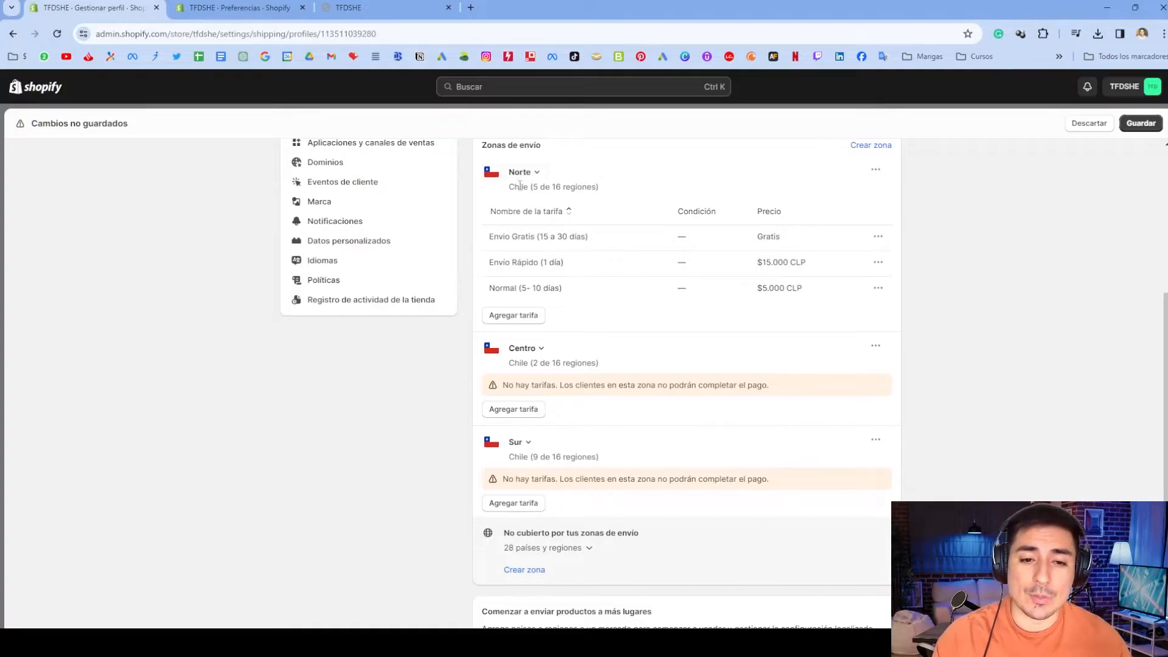
left_click_drag(487, 237, 901, 301)
left_click(946, 310)
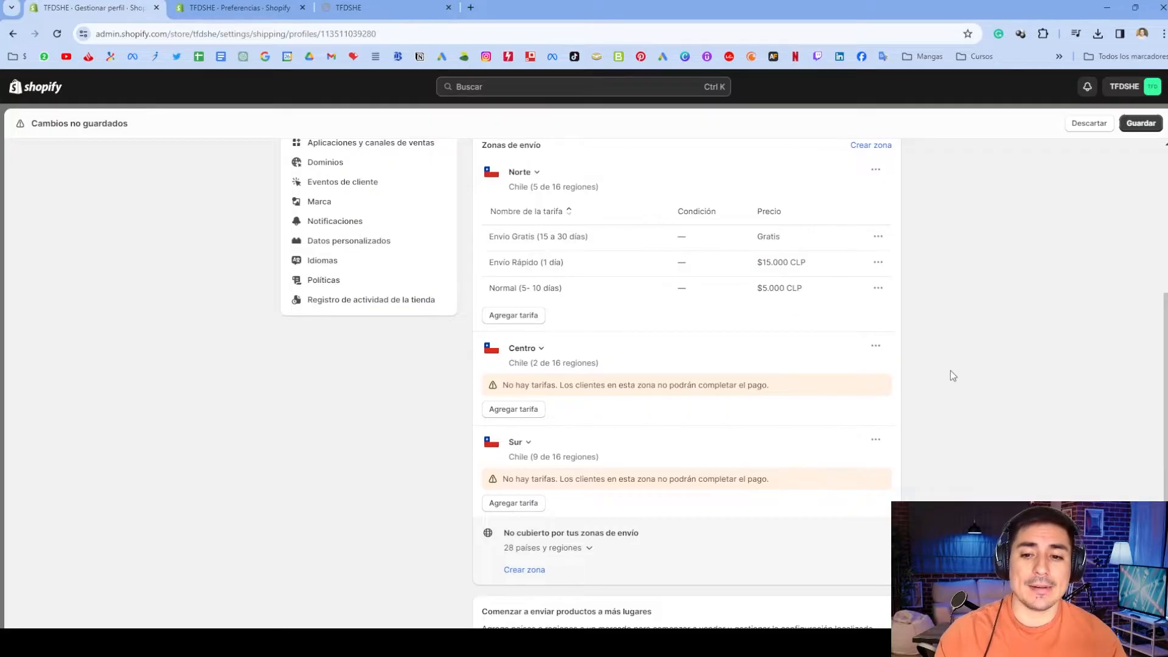
- Start a custom rate named "Envió gratis" with a price of 0 in the Centro zone and enable conditional pricing for it
scroll(532, 348, "down", 1)
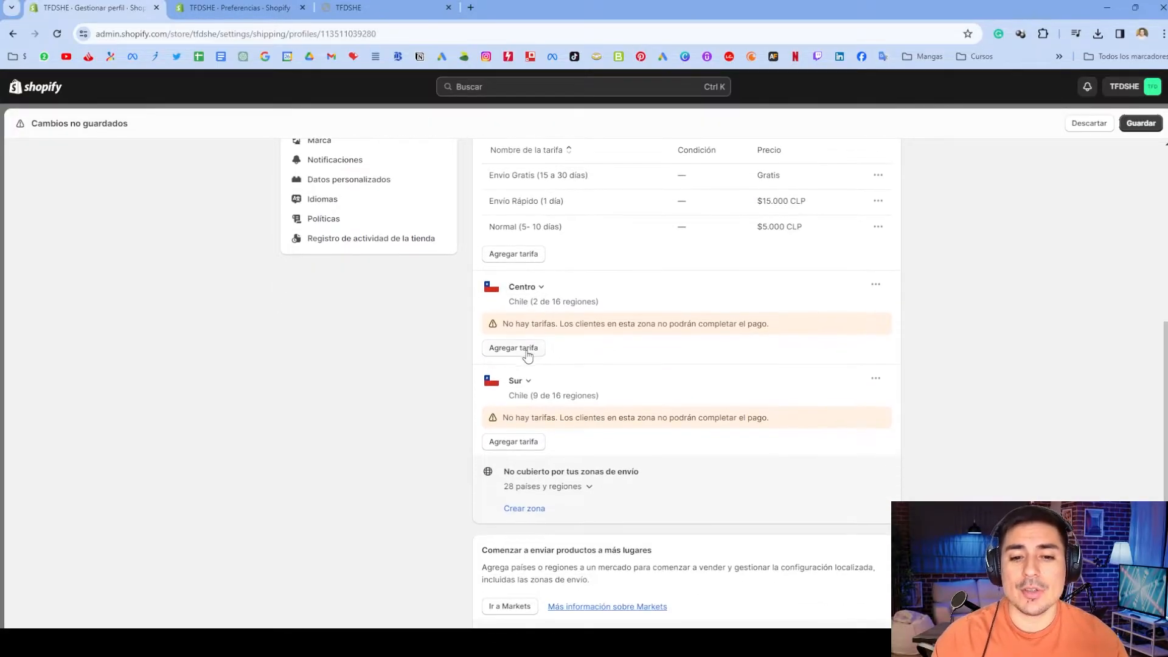
left_click(521, 349)
left_click(510, 341)
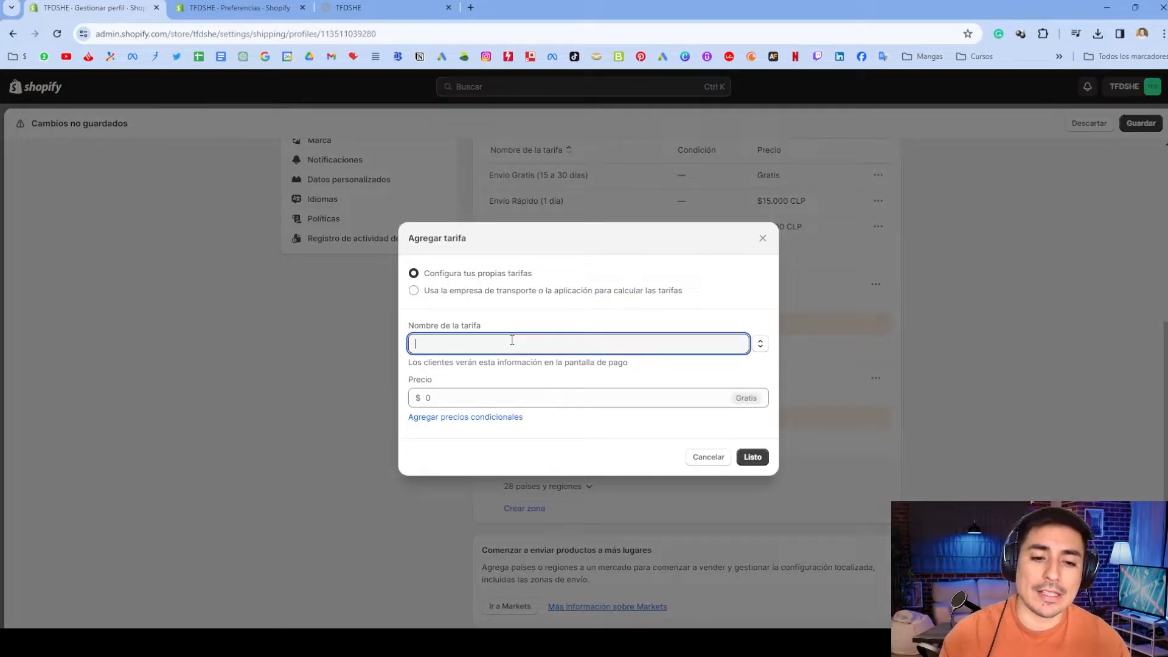
type("Envió gratis")
left_click(508, 399)
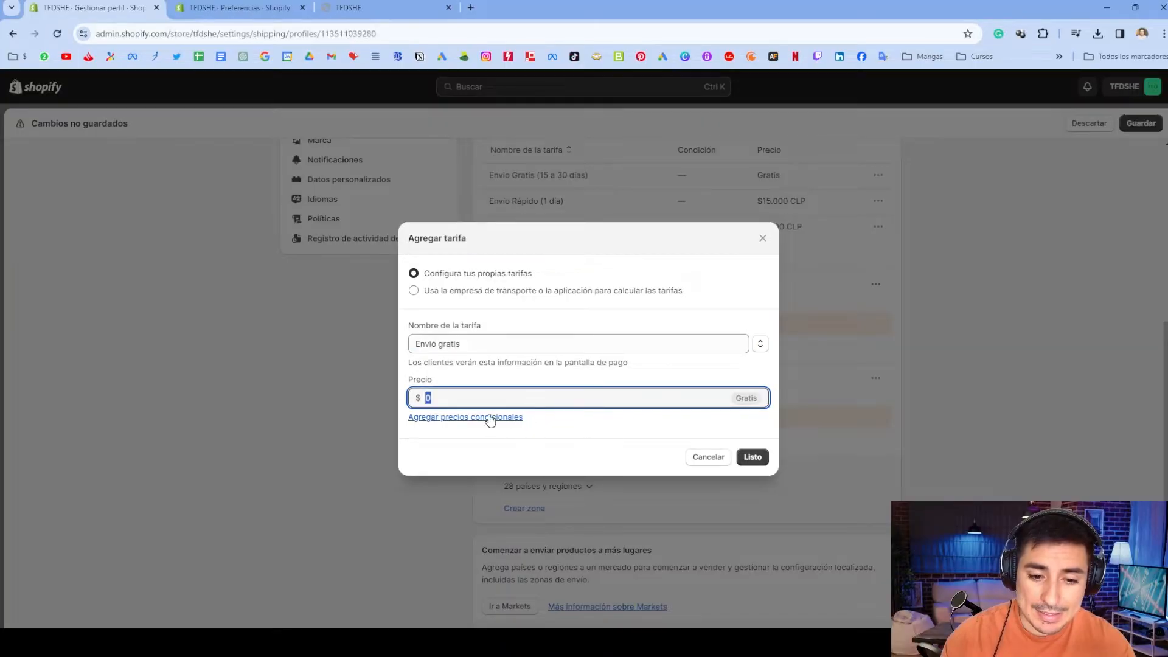
left_click(480, 418)
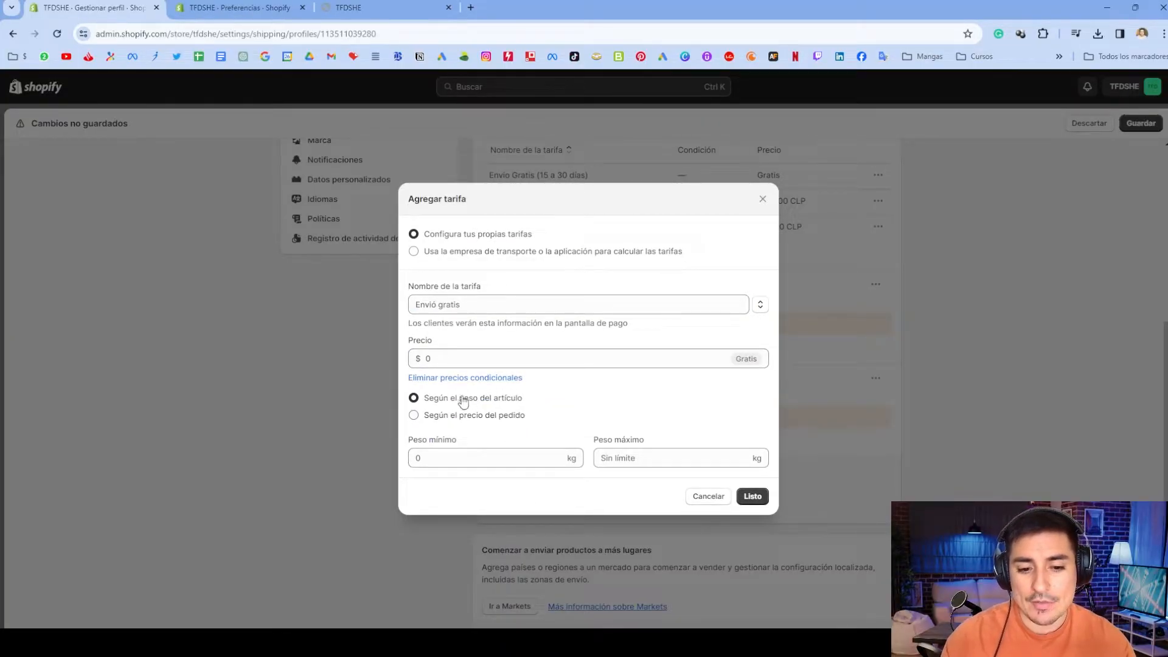
- Base the free Centro rate's condition on order price, from $50.000 to $500.000, and finish adding the rate
left_click(453, 419)
left_click(469, 463)
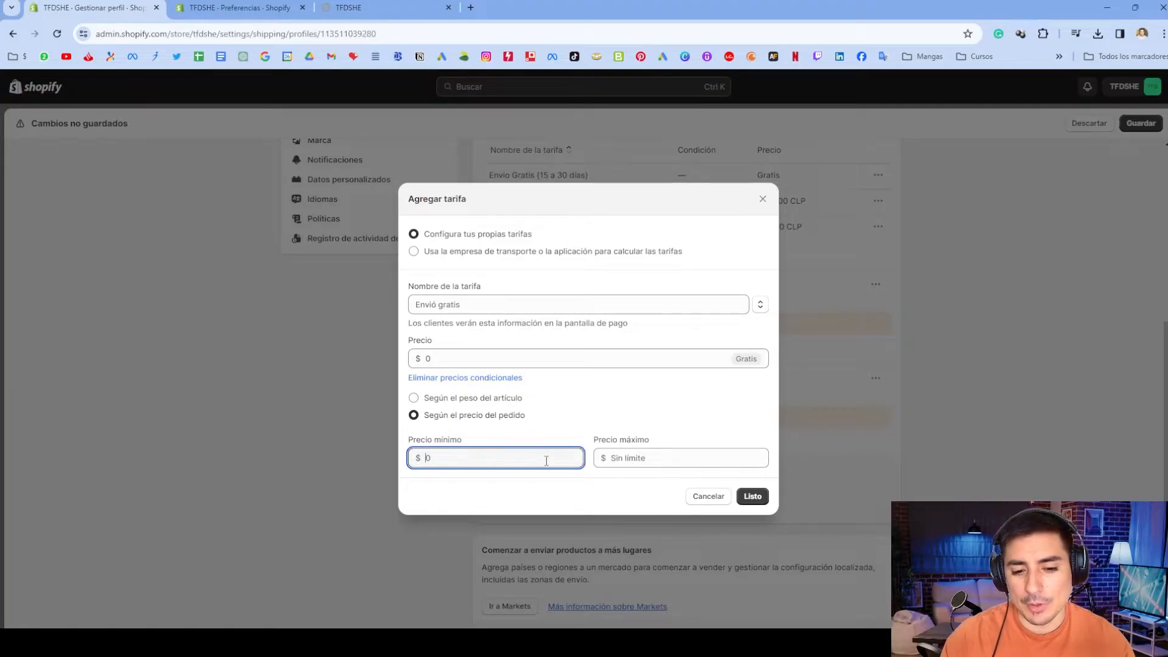
type("50000")
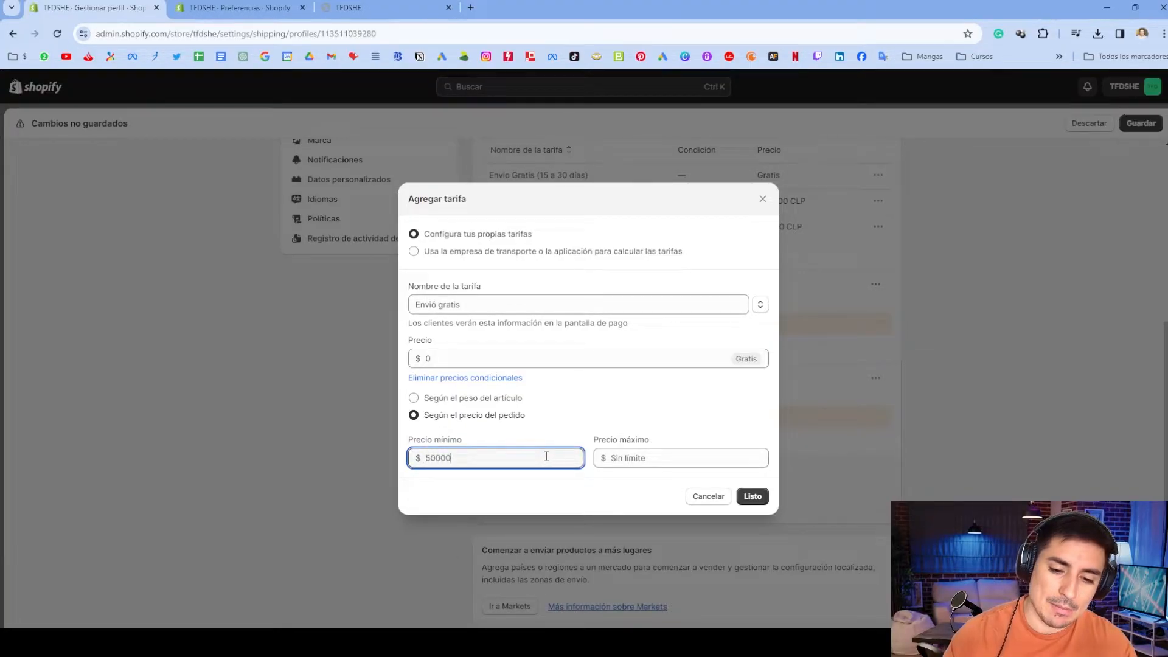
left_click(571, 428)
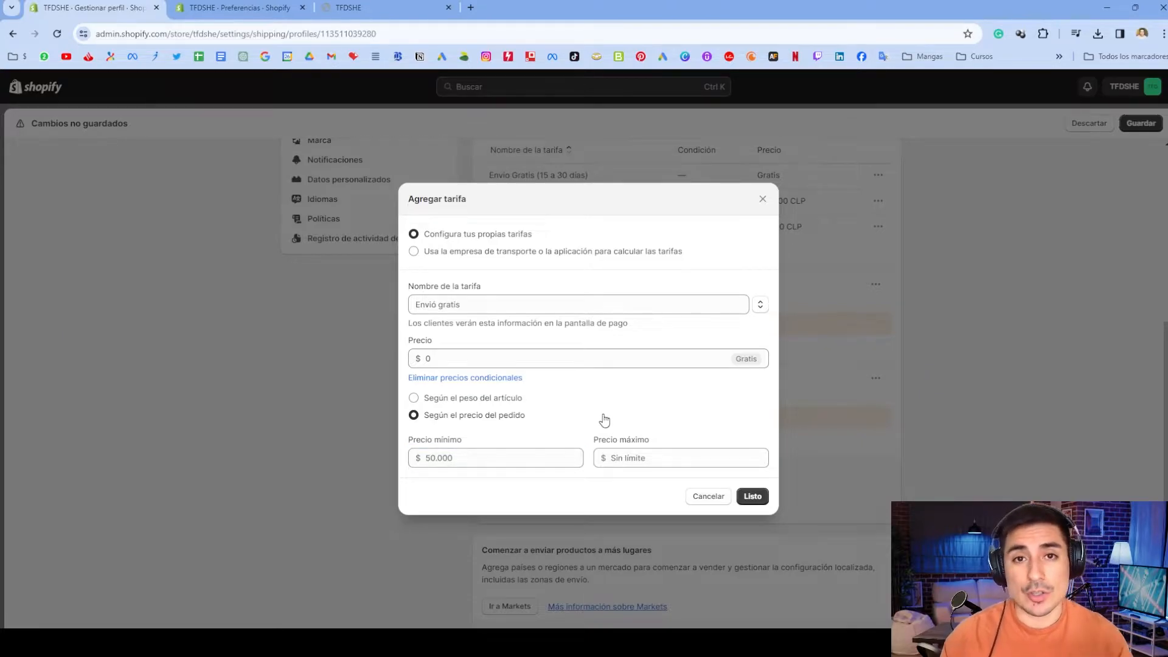
left_click(668, 458)
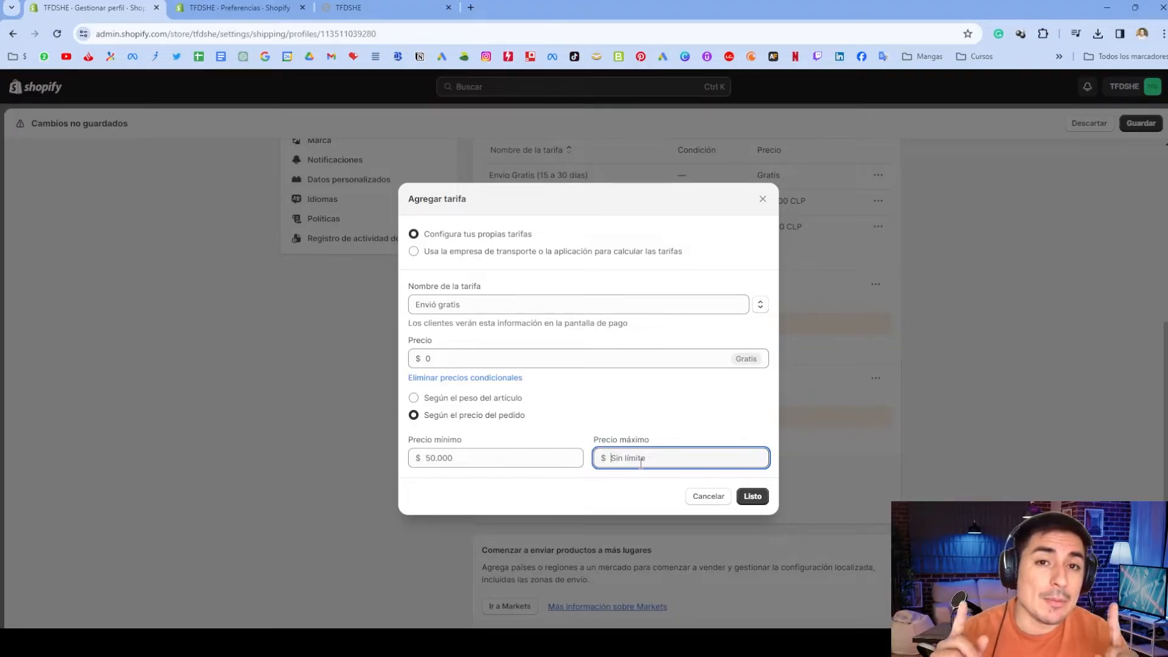
type("500.0")
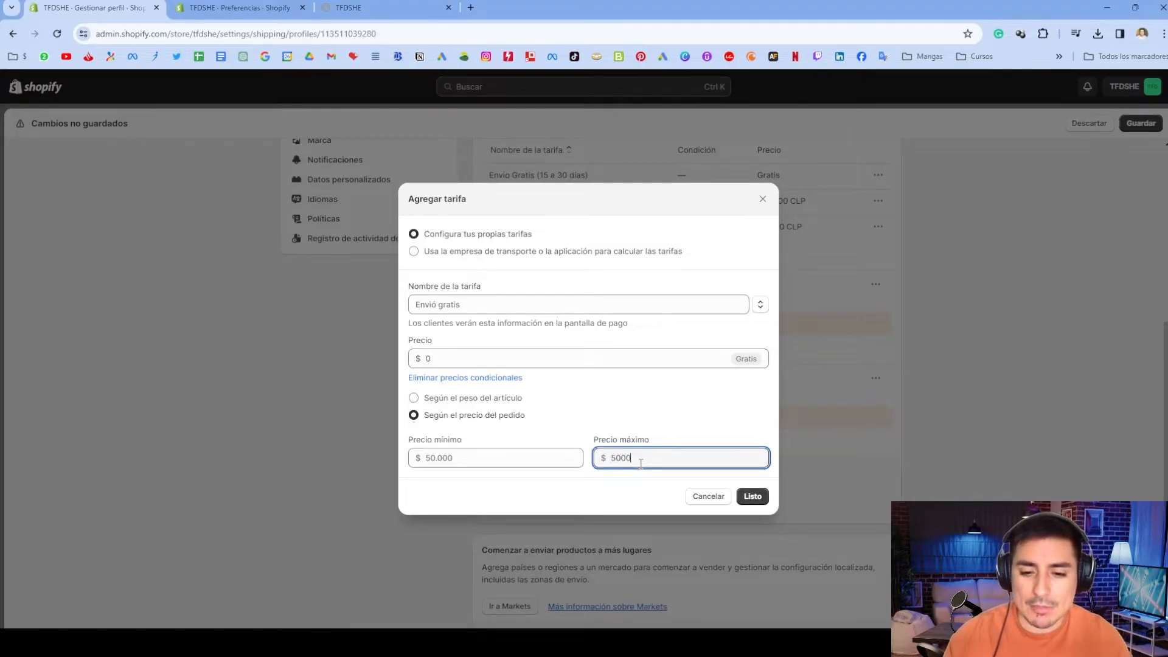
type("00")
left_click(660, 437)
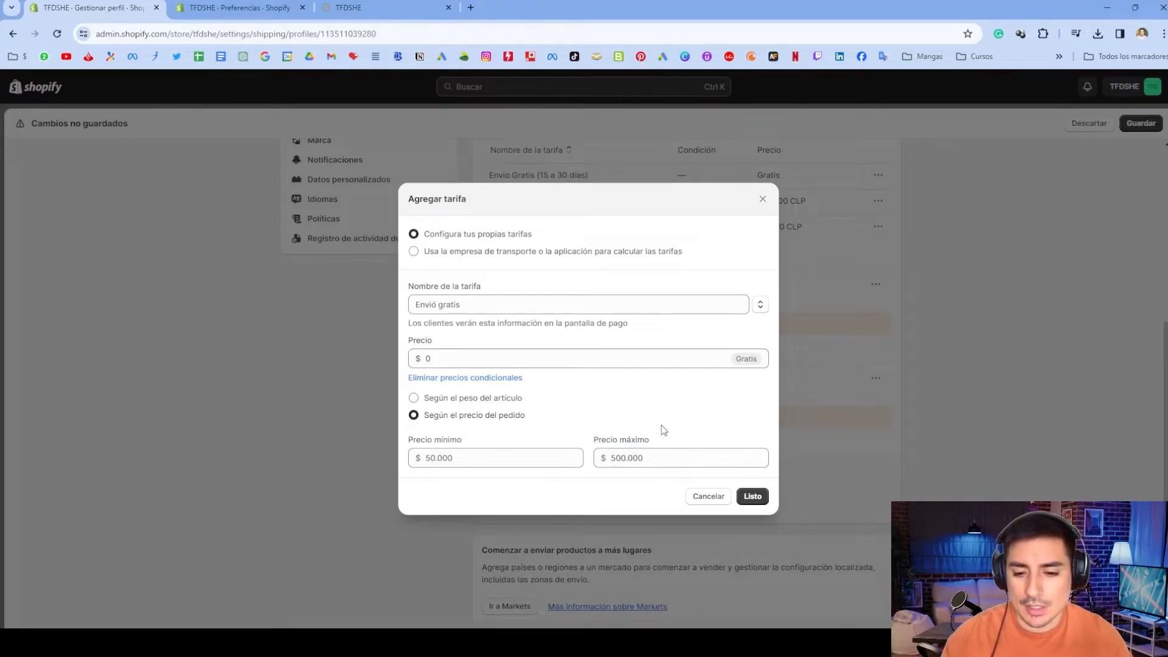
left_click(753, 497)
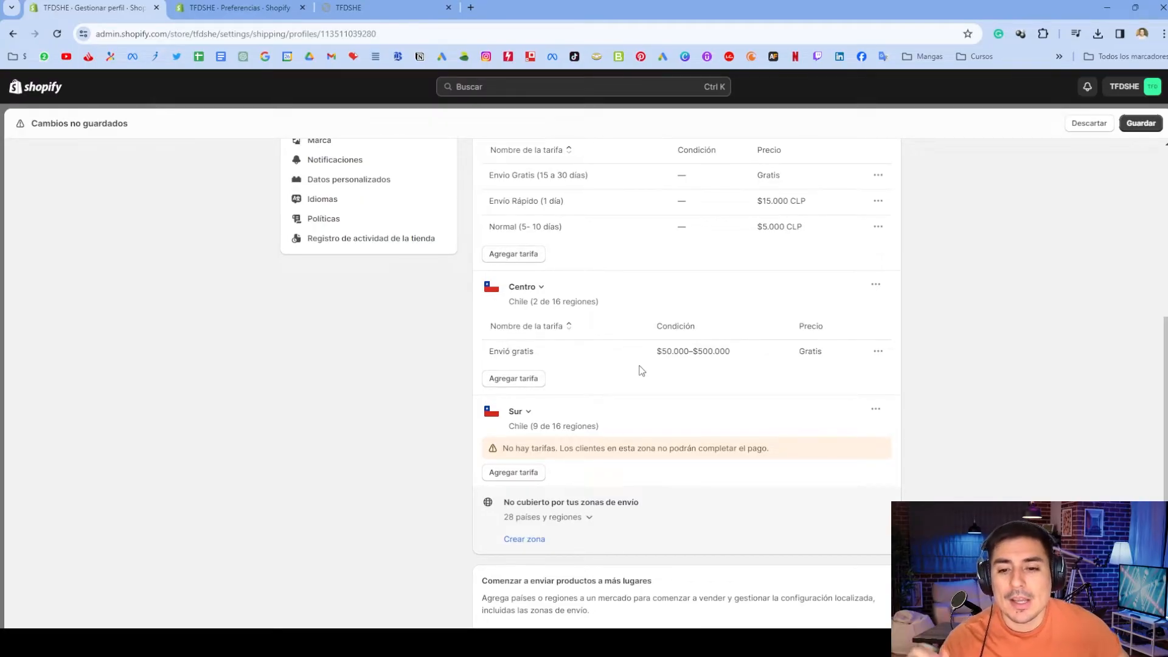
- Start a second Centro rate named "Envio bicielta" with a price of $5.000
left_click(533, 381)
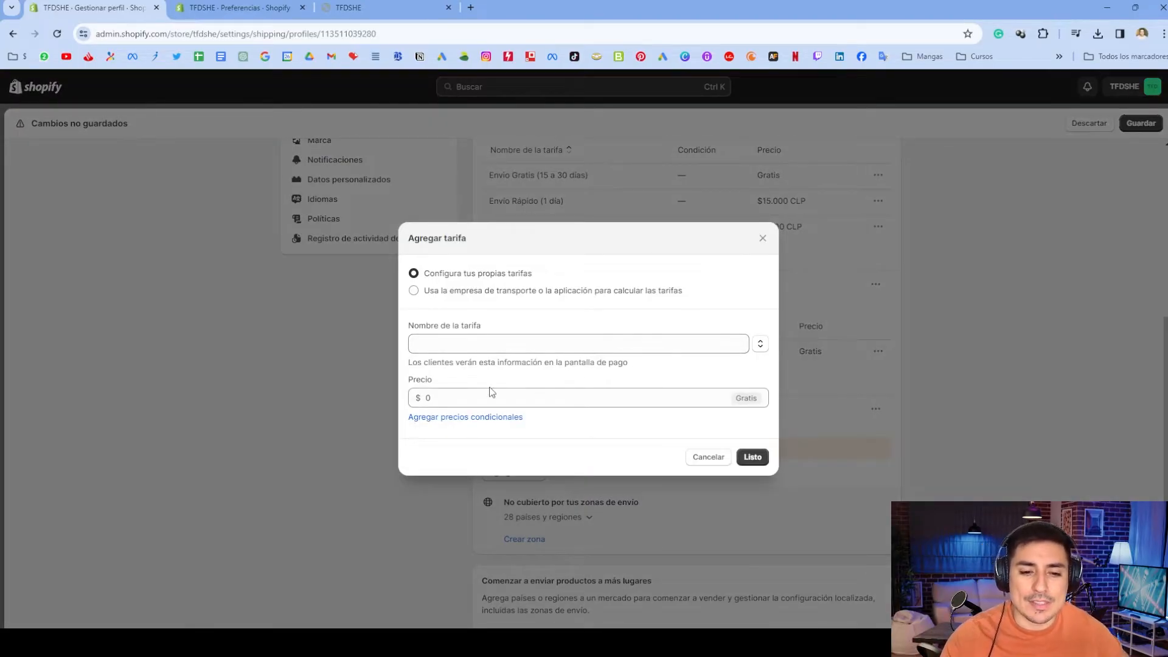
left_click(474, 340)
type("Envio bicielta")
left_click(498, 396)
type("5.000")
left_click(533, 366)
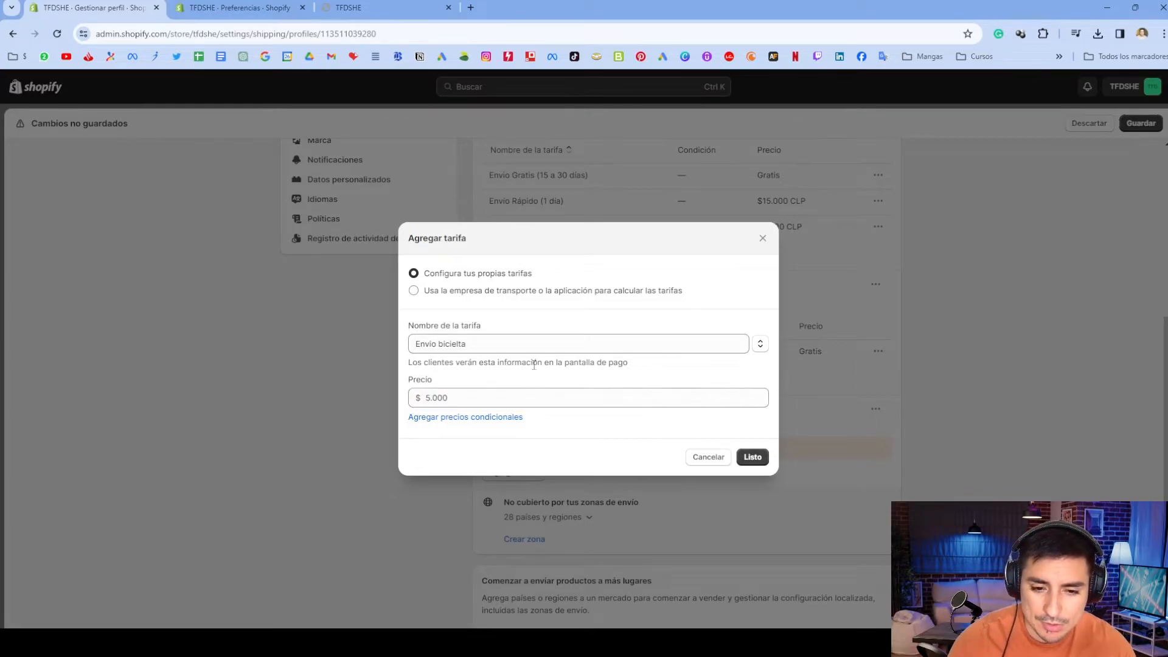
- Base the "Envio bicielta" rate's condition on order price with a minimum of $500.001 and no maximum, and finish adding the rate
left_click(514, 417)
left_click(525, 457)
left_click(498, 416)
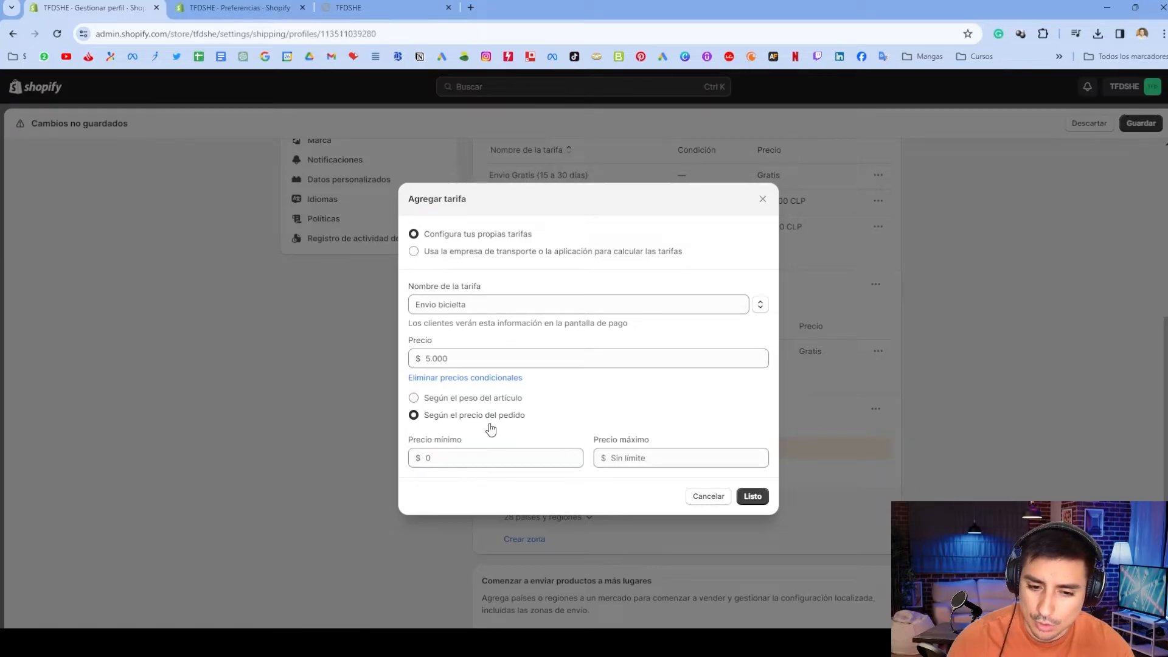
left_click(474, 456)
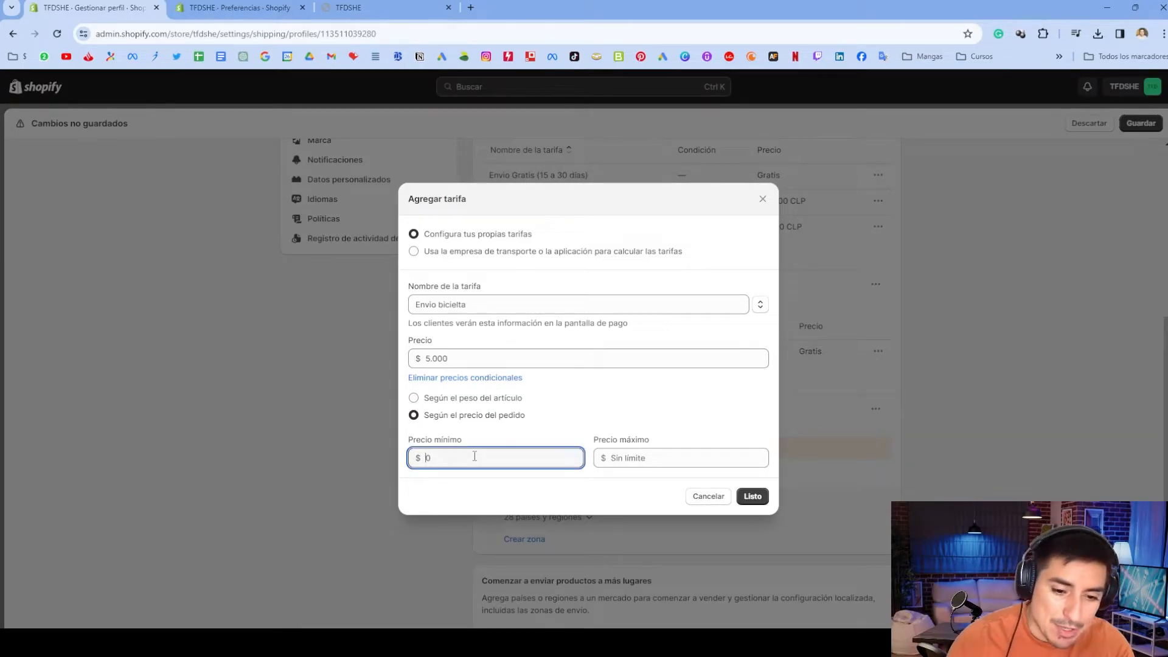
type("500001")
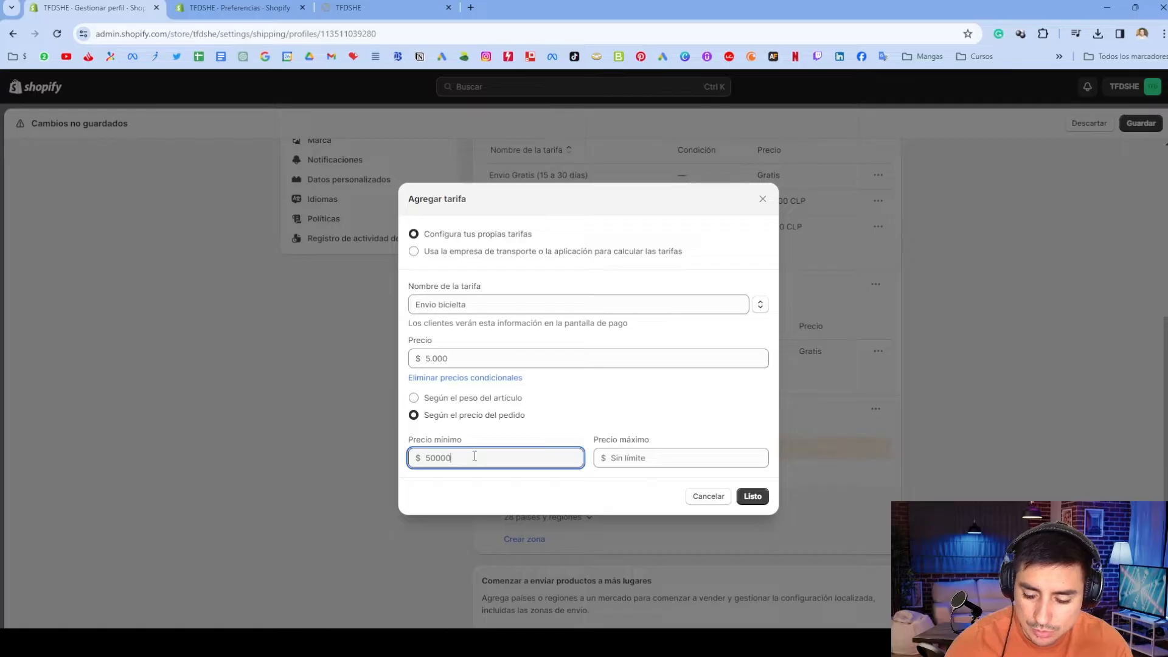
left_click(750, 496)
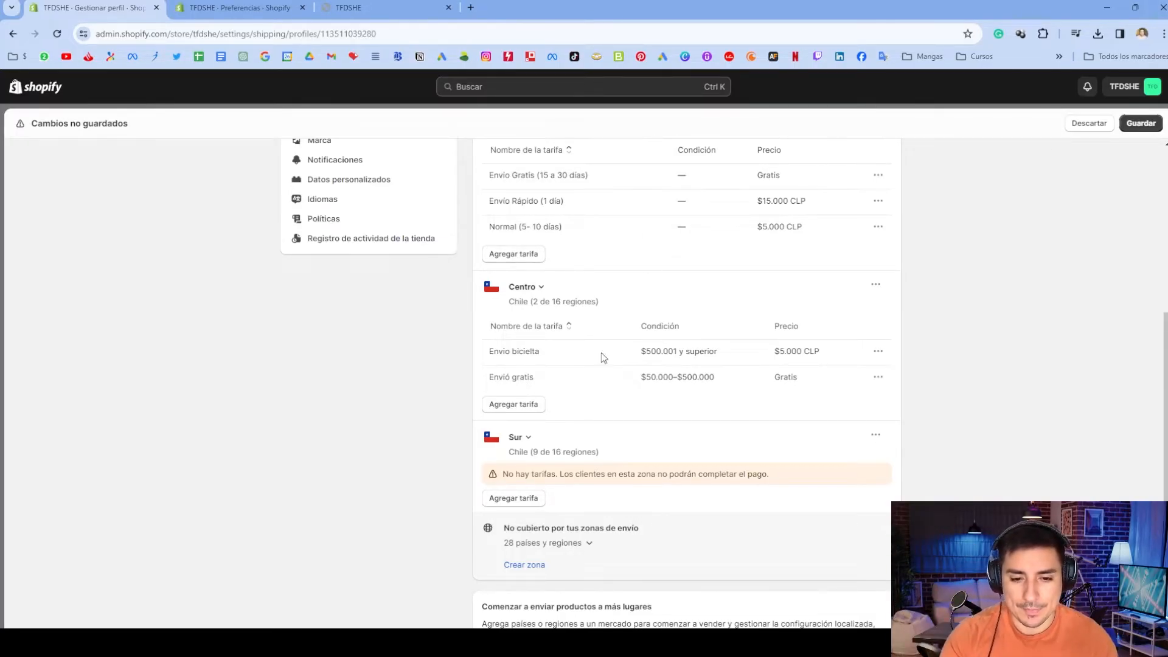
- Start another custom rate in the Centro zone named "Envio normal" with a price of $3.000
left_click(537, 405)
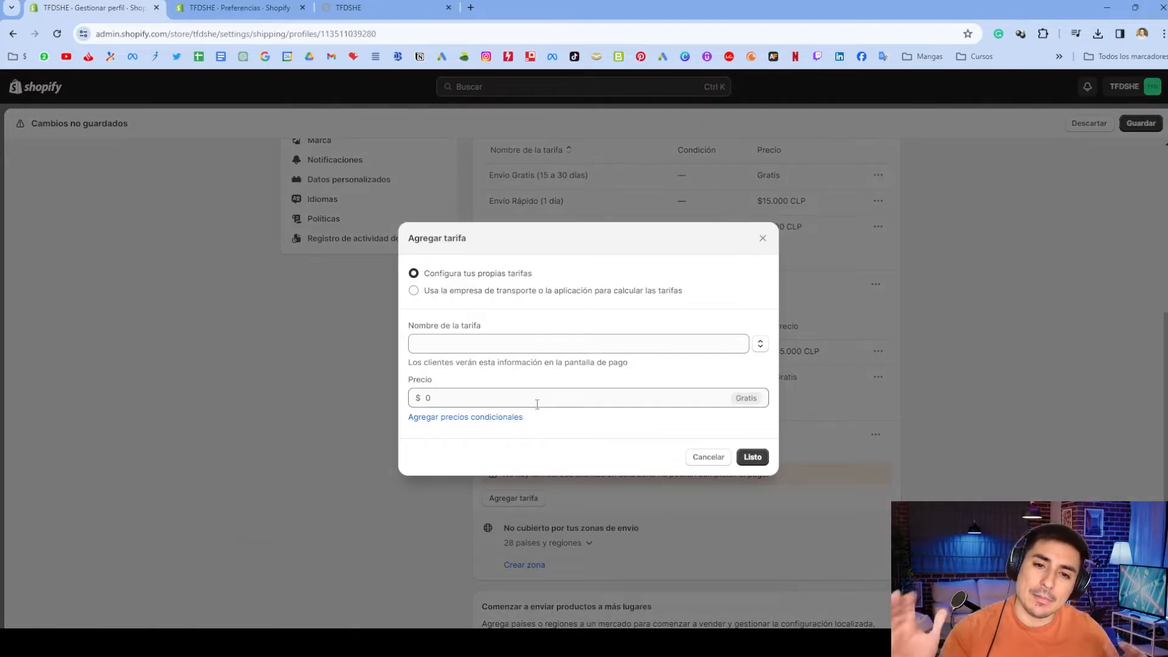
left_click(484, 345)
type("Envio normal")
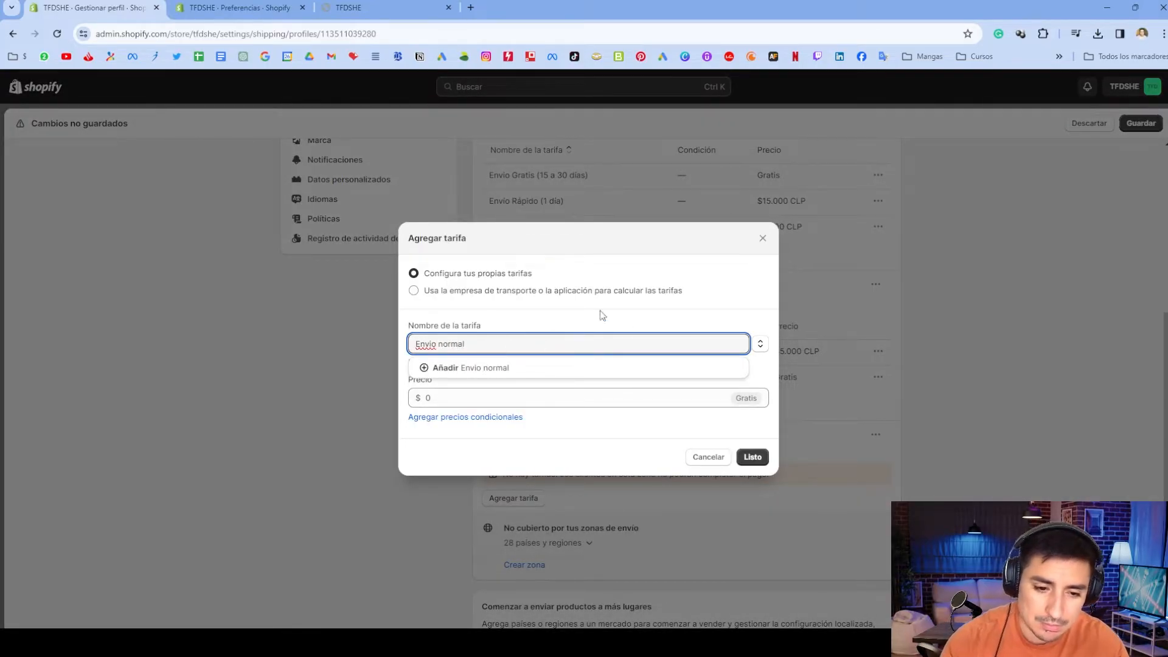
left_click(520, 402)
type("45")
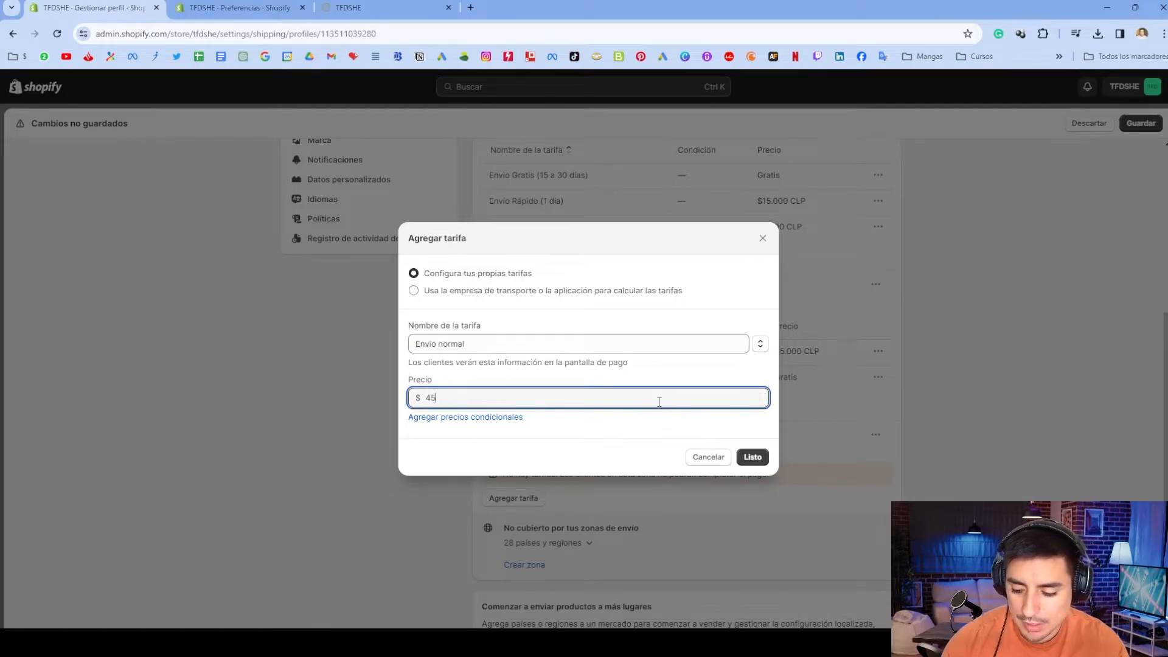
key("BackSpace")
key("BackSpace")
type("3000")
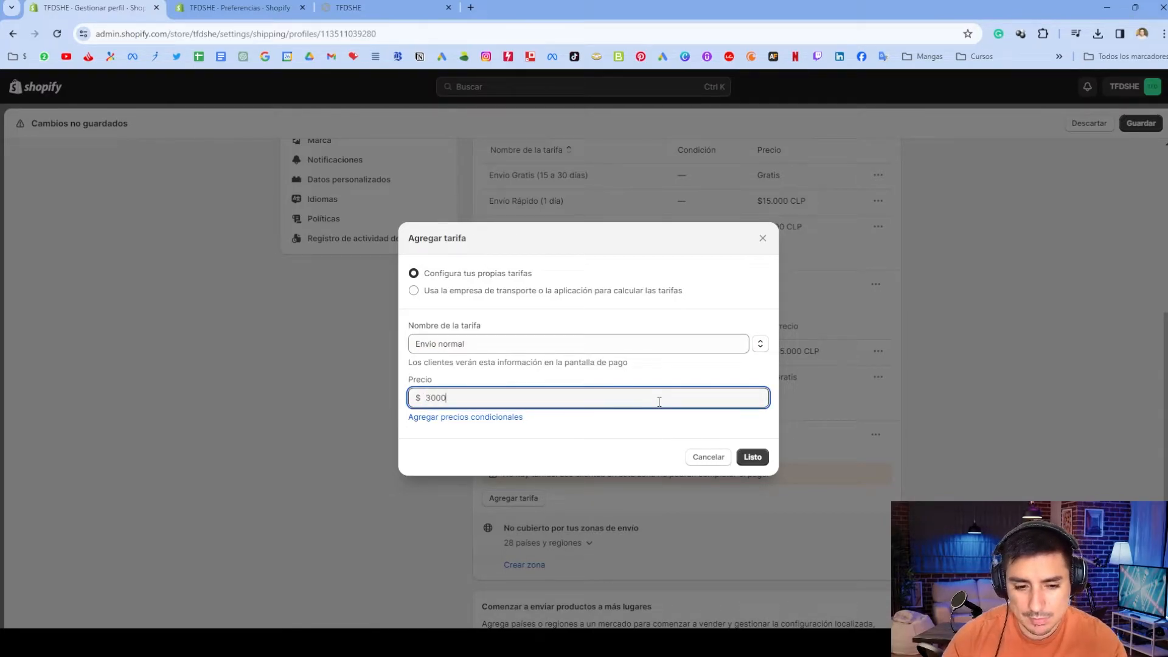
- Make the "Envio normal" rate conditional on order price with a maximum of $49.999, and finish adding it
left_click(466, 417)
left_click(477, 415)
left_click(475, 456)
left_click(655, 466)
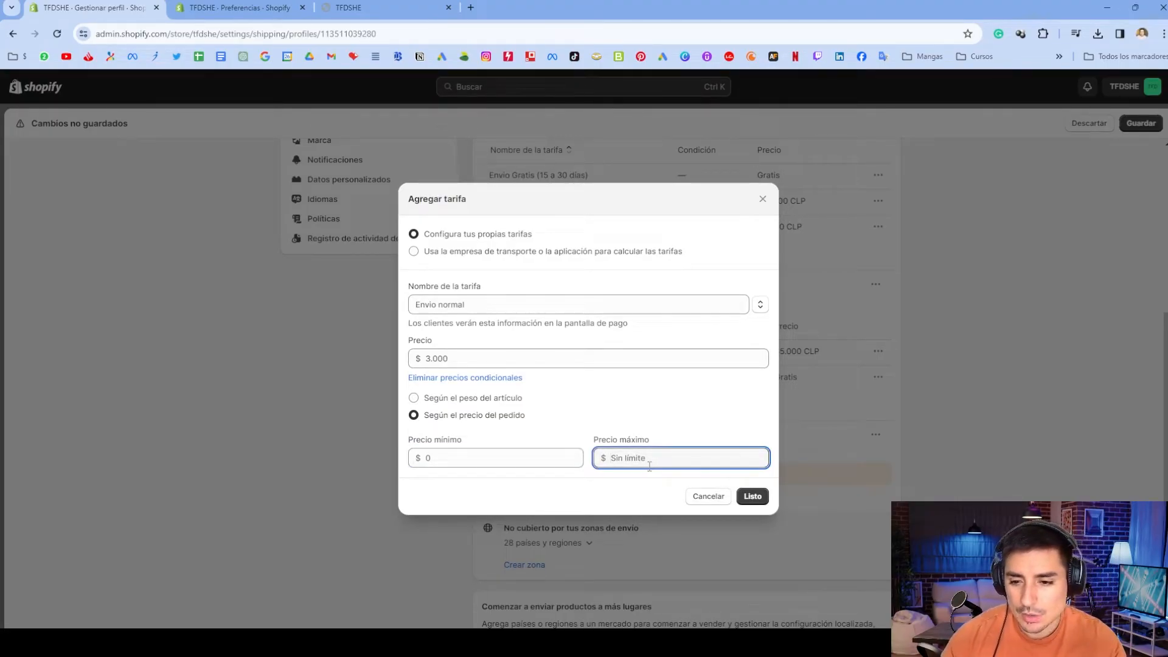
type("49.99")
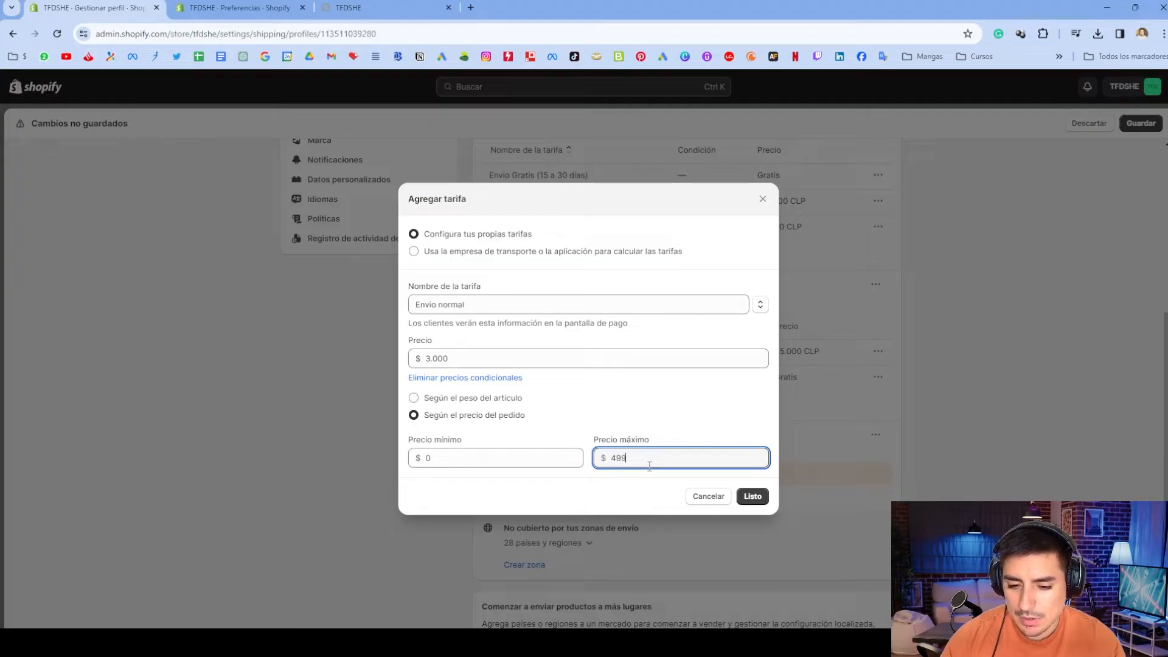
type("9")
left_click(691, 436)
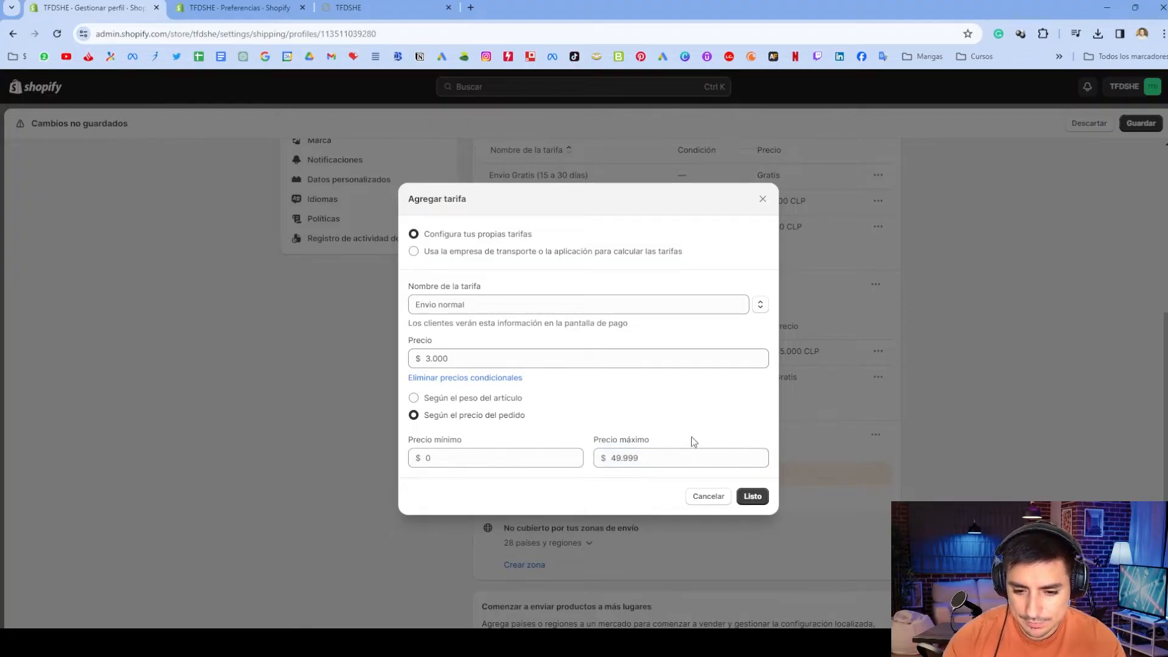
left_click(753, 496)
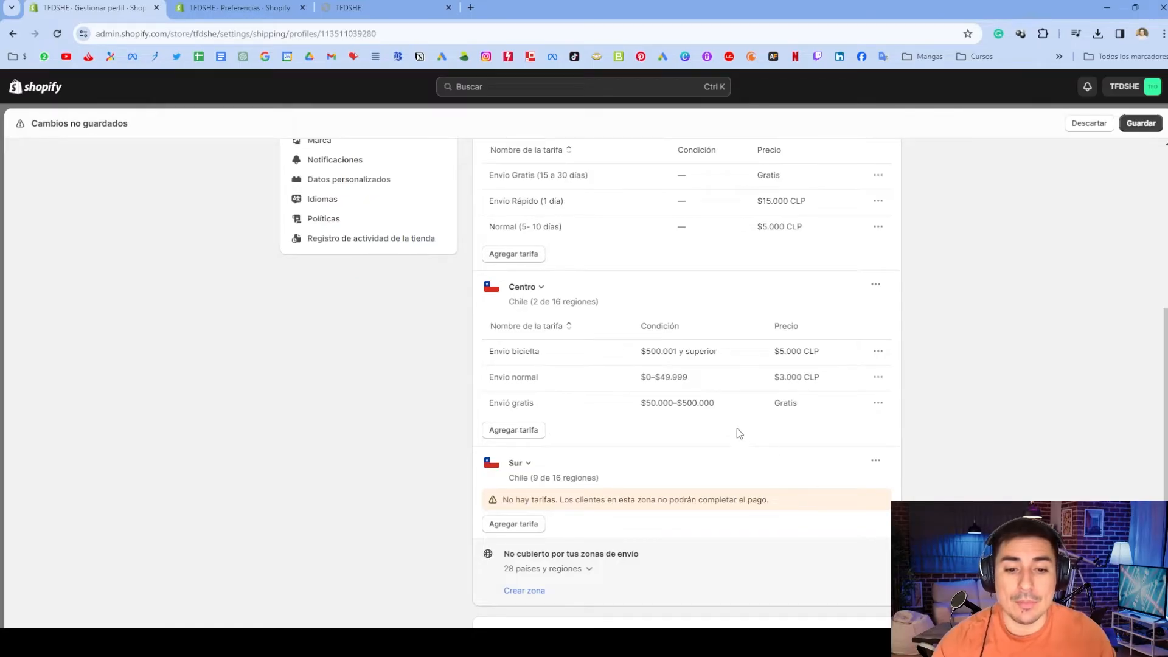
- Start a custom rate named "Envio ligero" in the Sur zone with conditional pricing and a price of $2.000
scroll(670, 420, "down", 2)
left_click(536, 403)
left_click(470, 341)
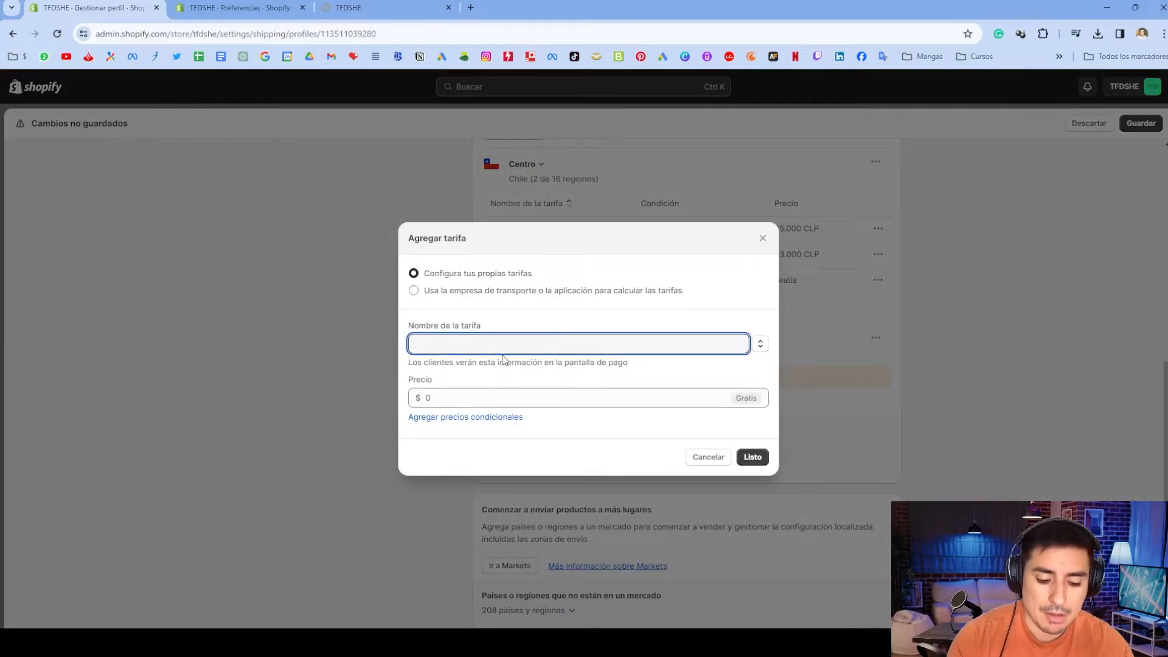
type("Envio ligero")
key("Tab")
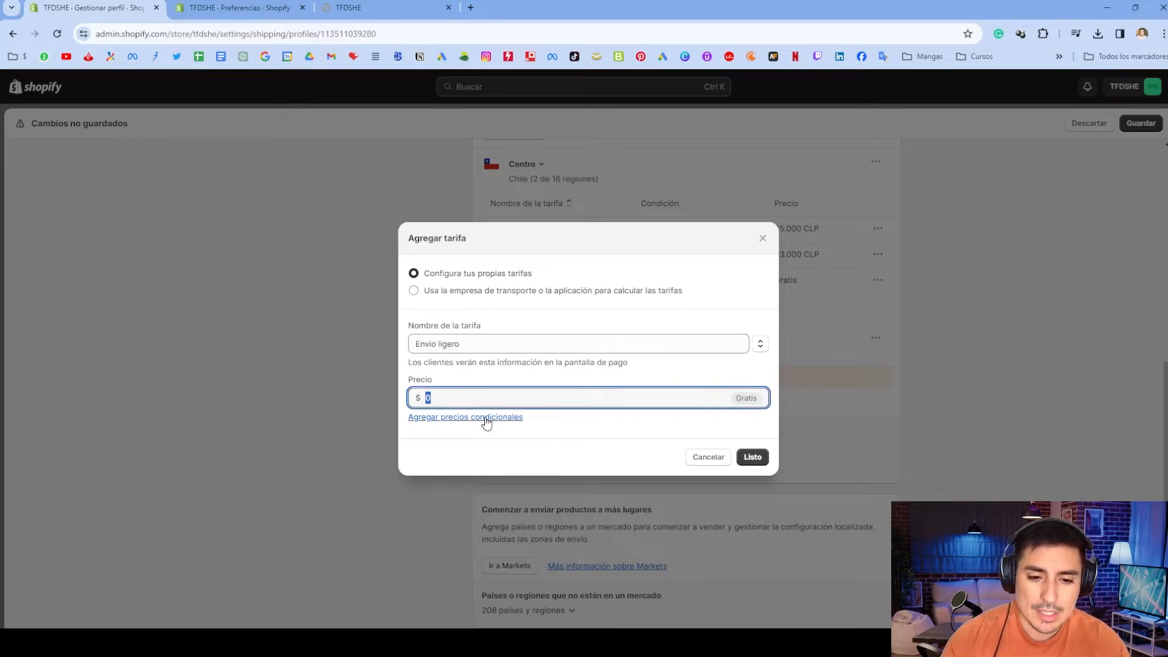
left_click(485, 418)
left_click(469, 357)
type("2.000")
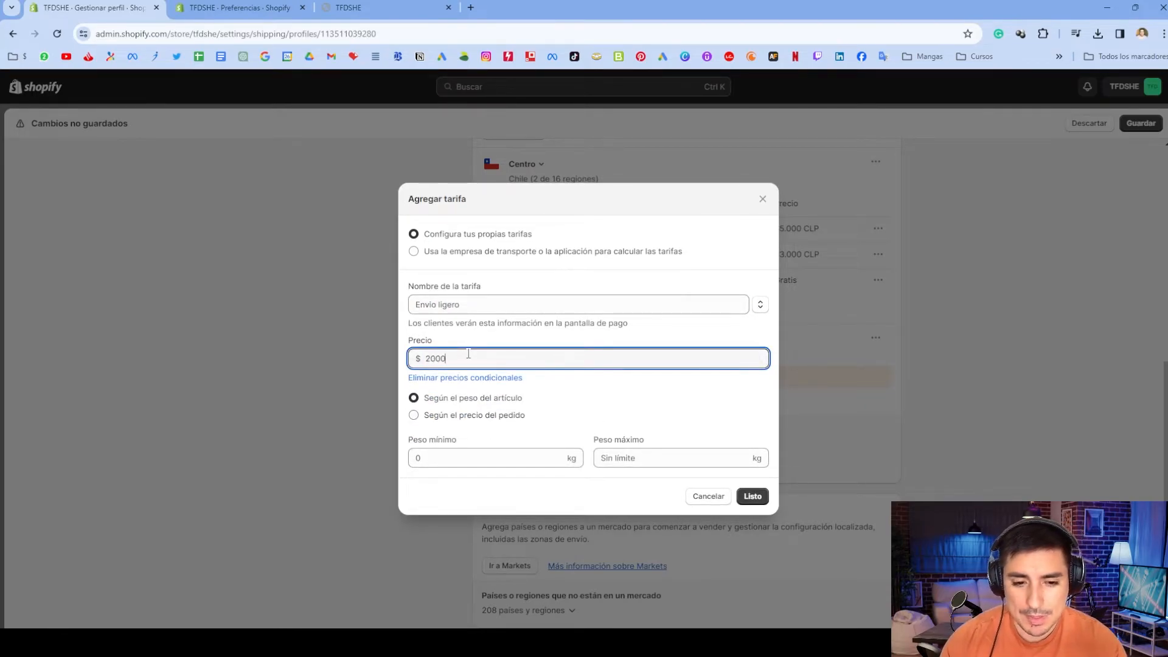
- Set the "Envio ligero" rate's item weight condition to a minimum of 5 kg and a maximum of 10 kg
left_click(490, 457)
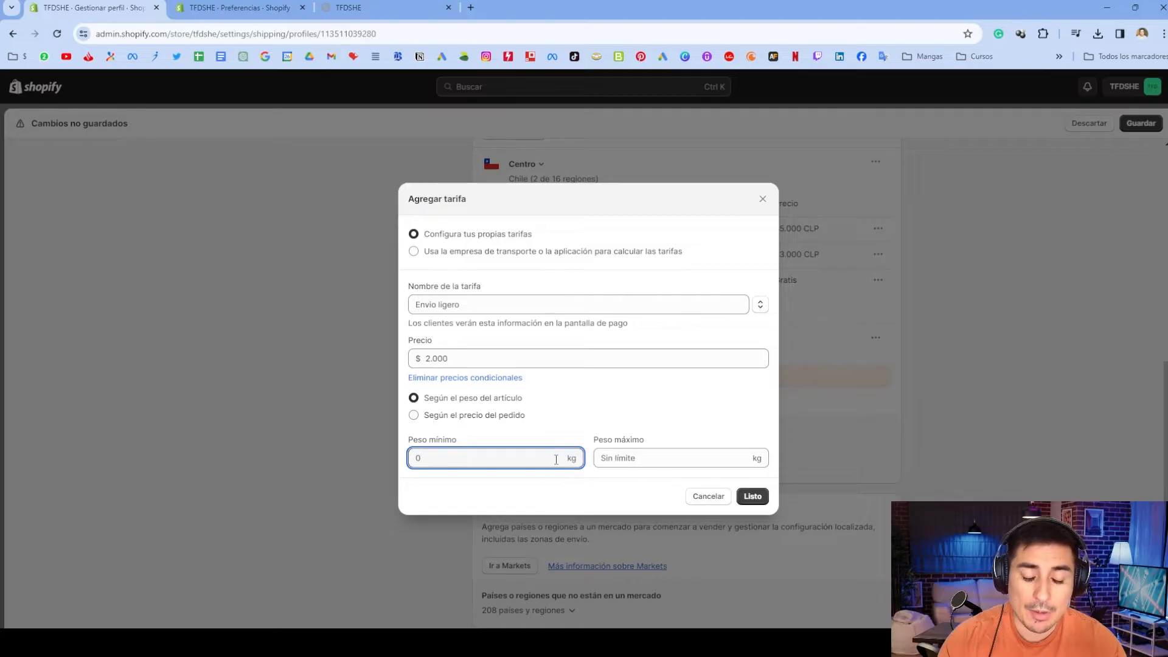
type("5")
left_click(598, 458)
type("10")
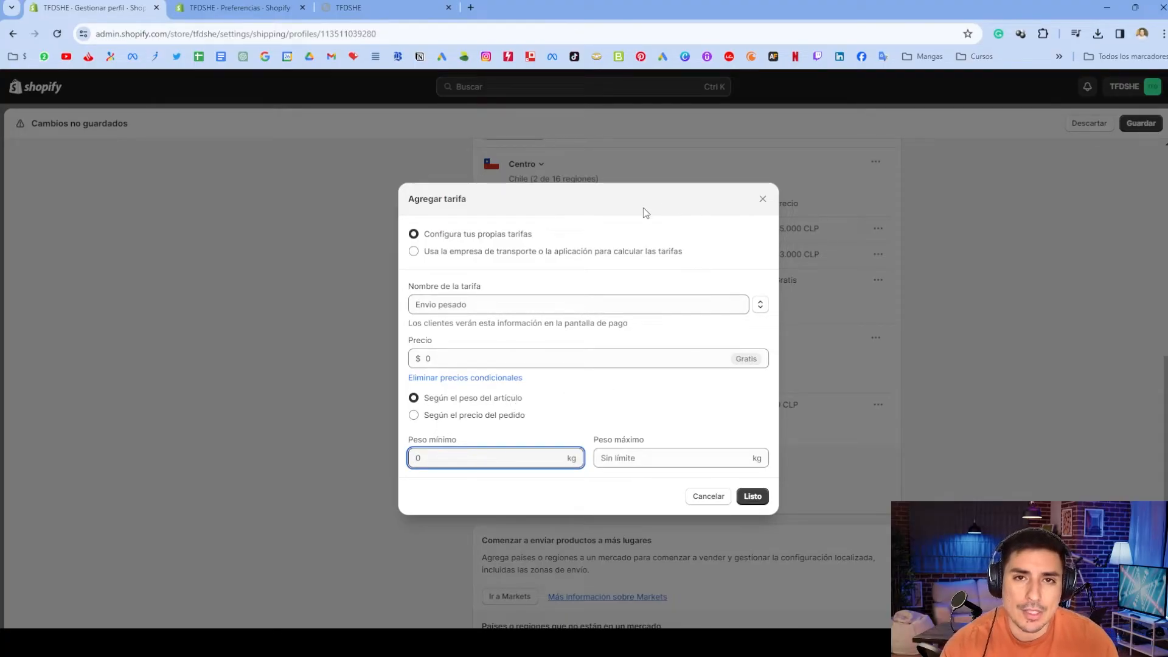
- Set the "Envio pesado" rate's minimum weight to 10 kg without a maximum, and finish adding the rate
type("10")
left_click(595, 434)
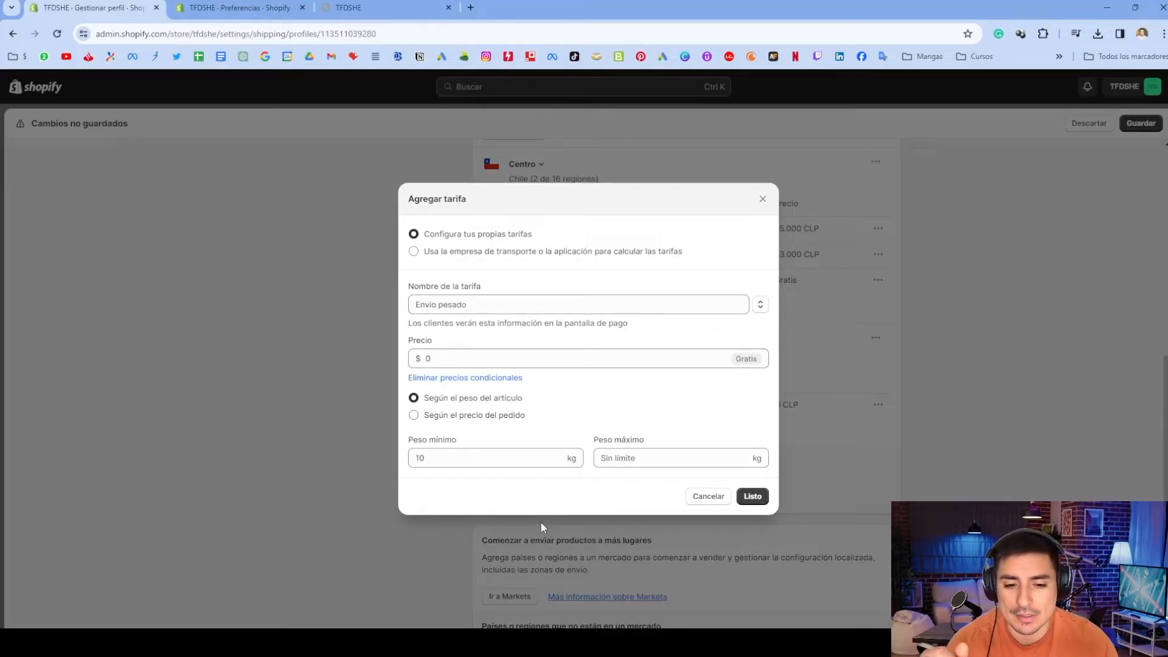
double_click(435, 455)
left_click(464, 463)
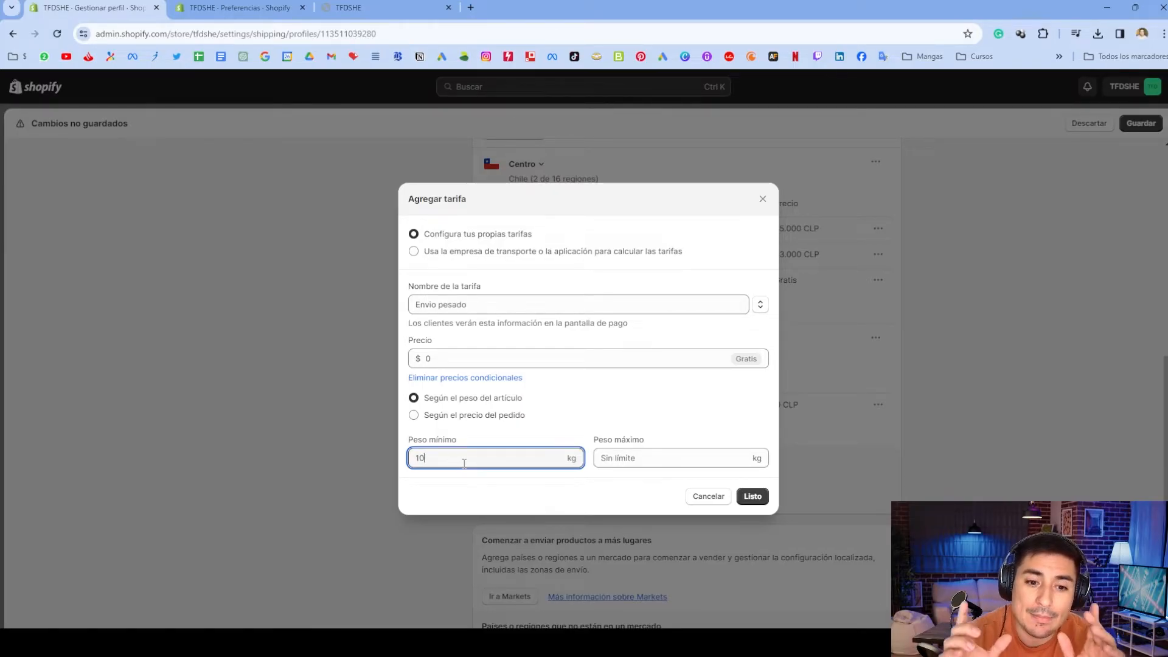
key("Tab")
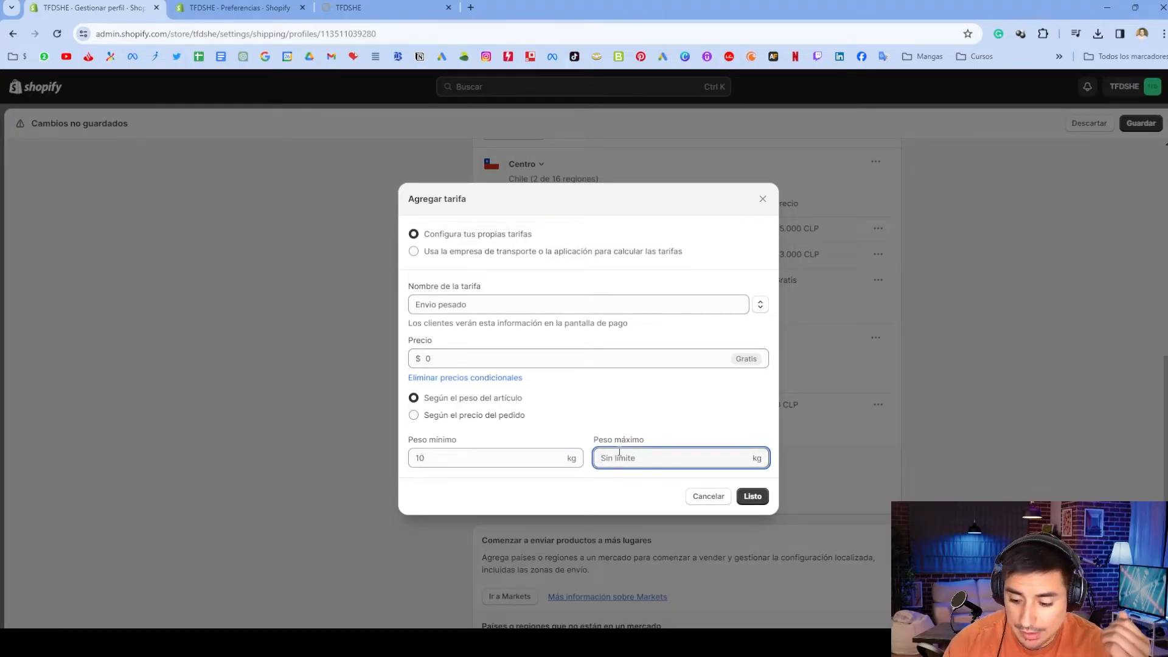
left_click(752, 495)
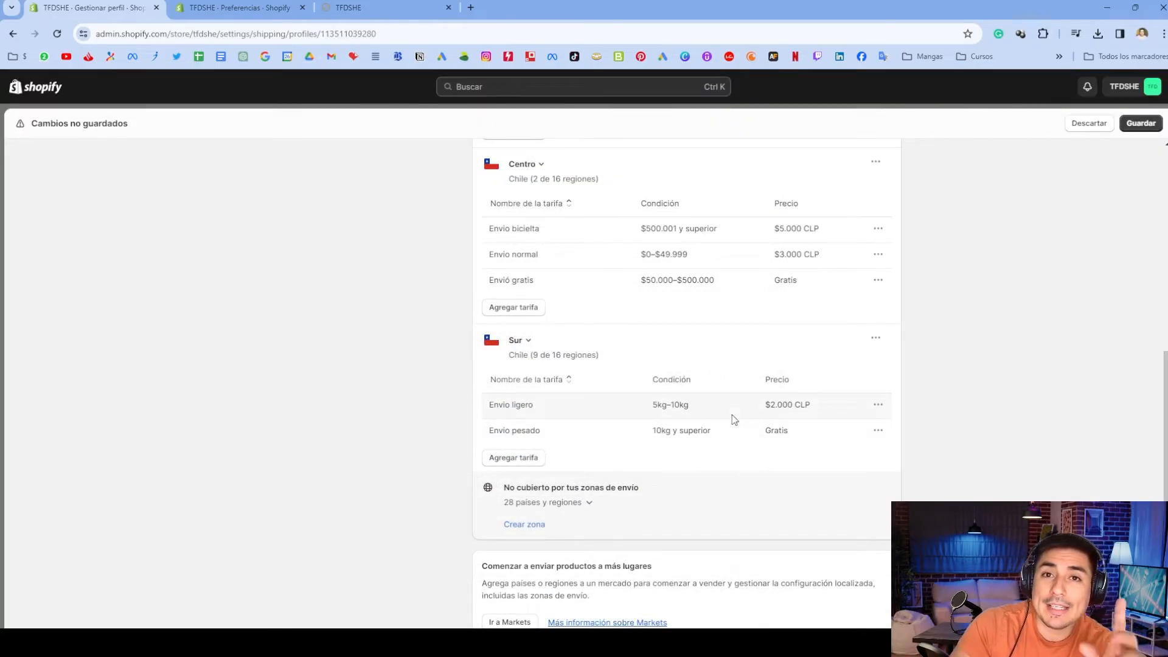
- Edit the Sur zone's "Envio ligero" rate so its maximum weight is 9,999 kg
left_click(878, 406)
left_click(845, 432)
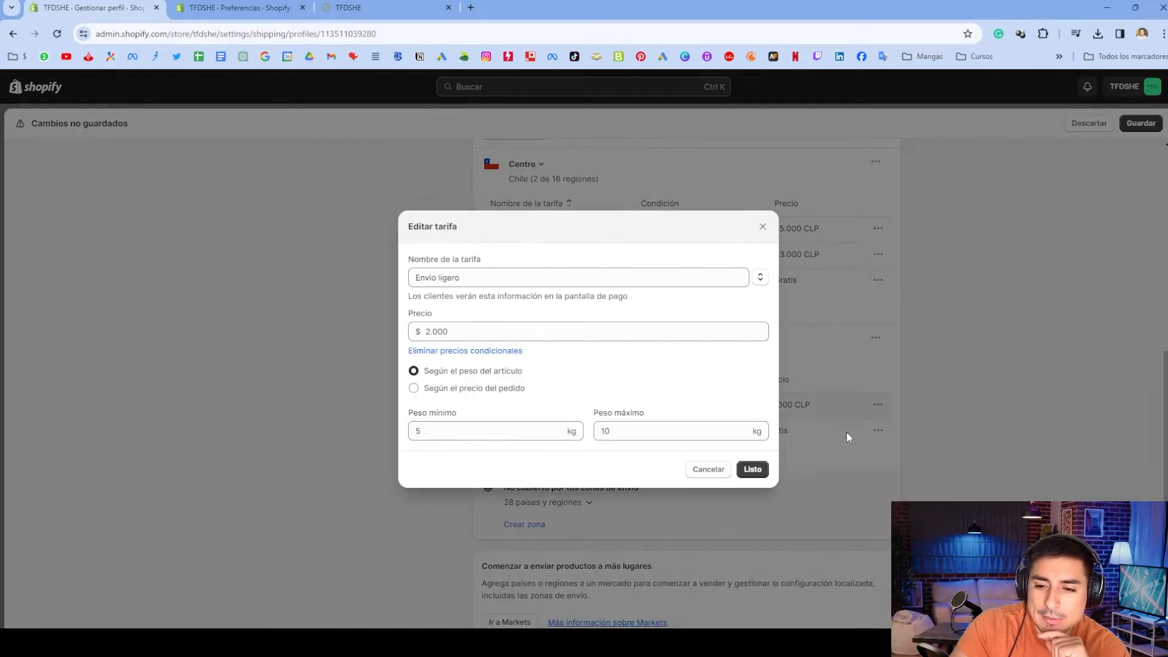
double_click(673, 432)
type("9,")
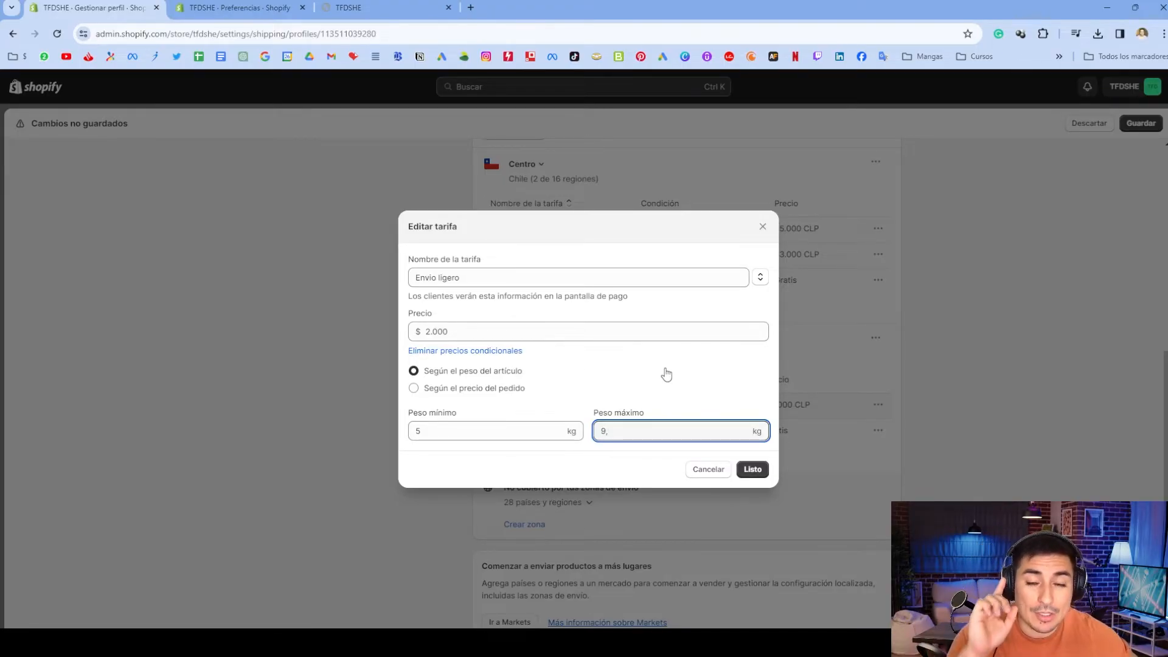
type("01")
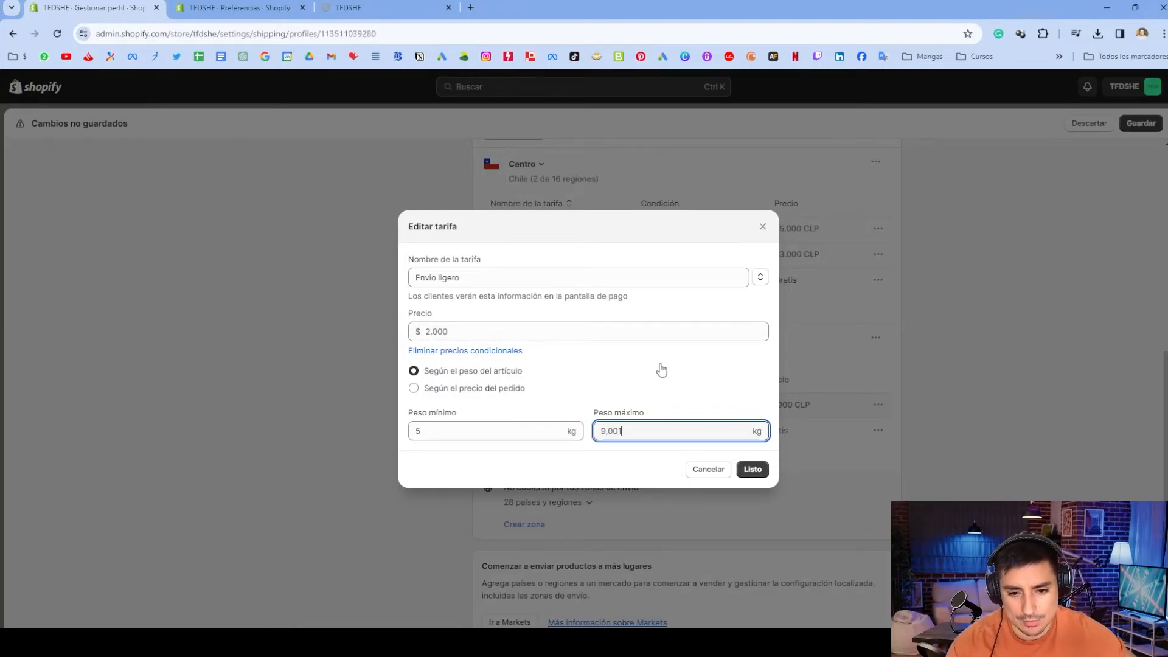
left_click(632, 458)
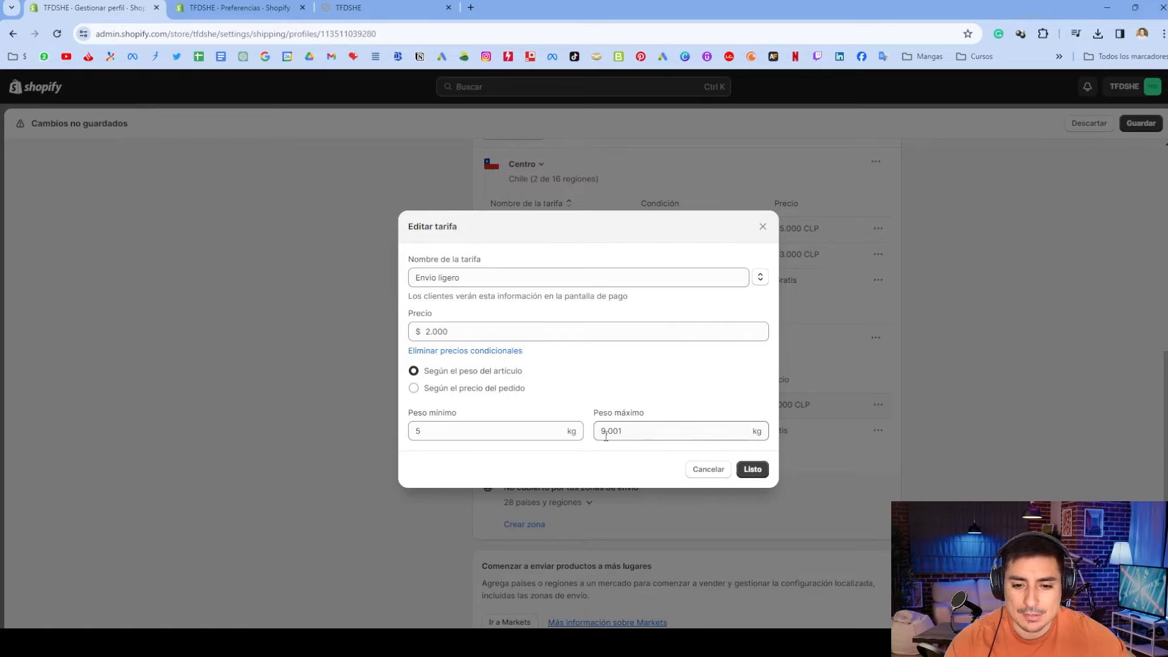
double_click(633, 425)
type("999")
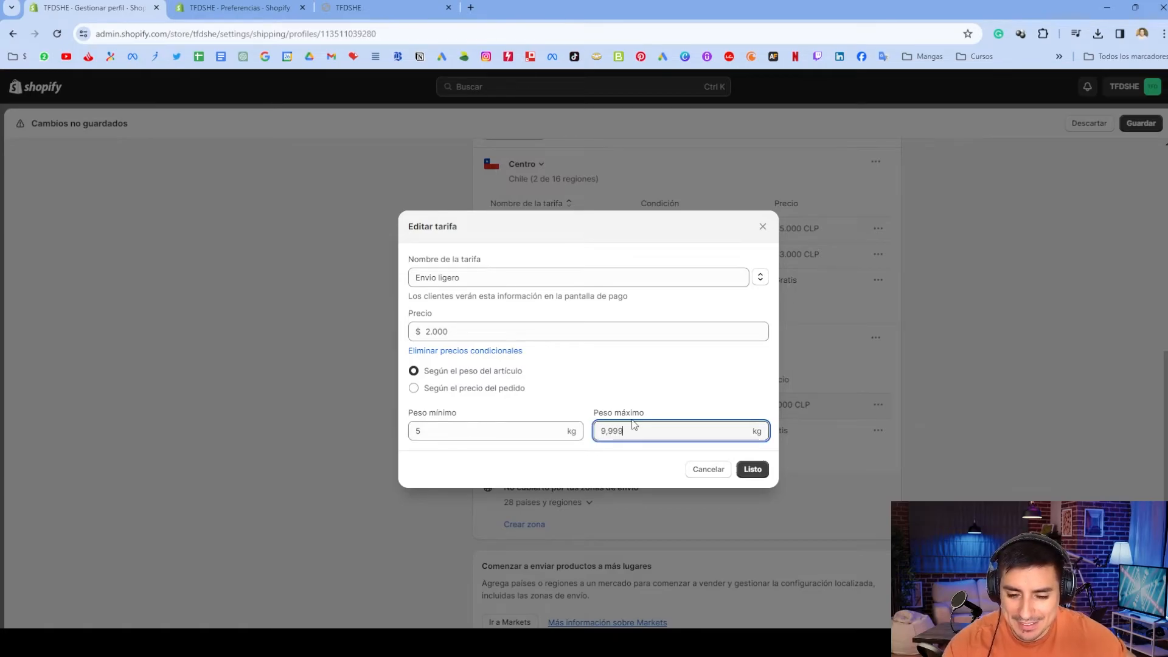
left_click(753, 470)
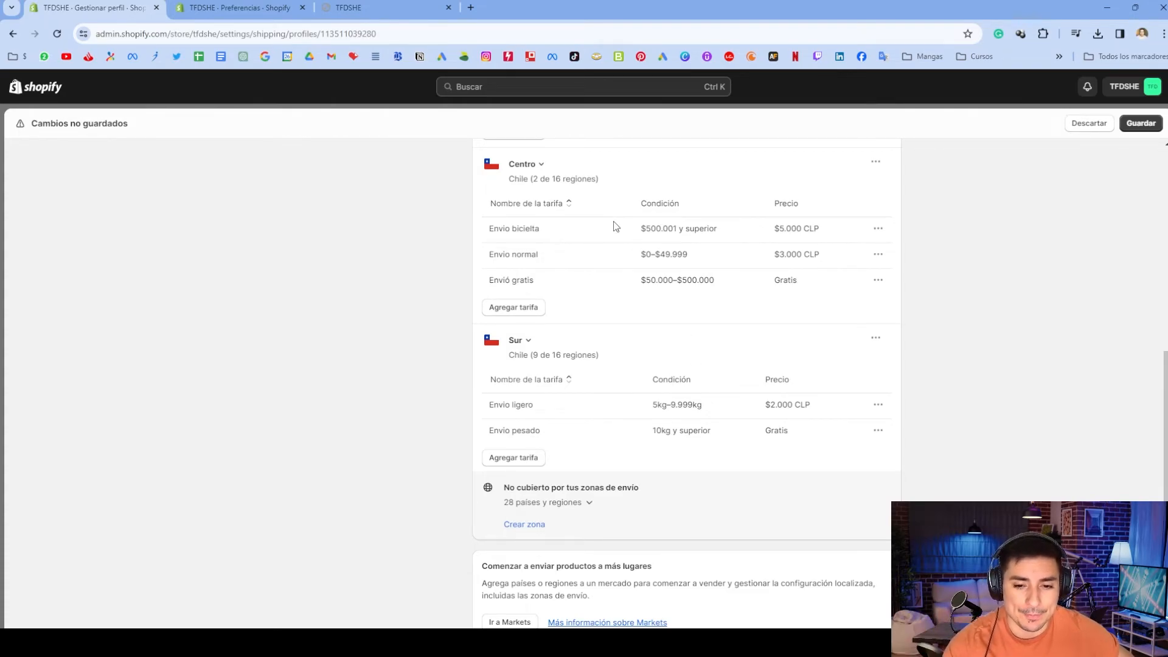
- Start a free custom rate named "Peso pluma" in the Sur zone and enable conditional pricing for it
left_click(513, 457)
left_click(614, 348)
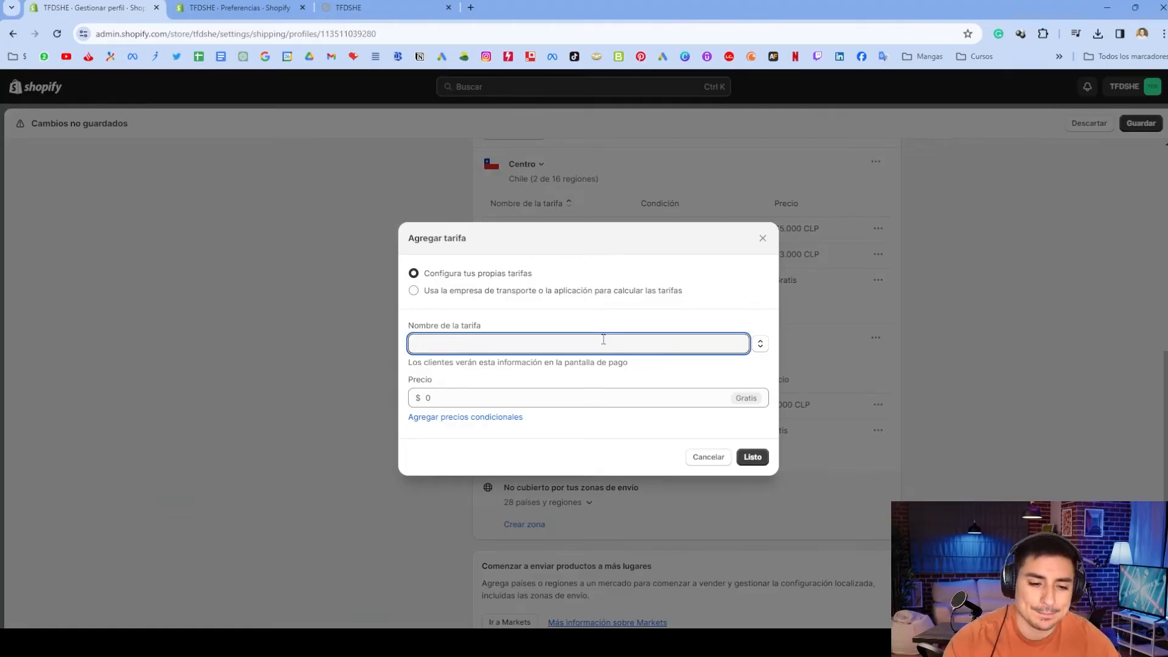
type("Peso pluma")
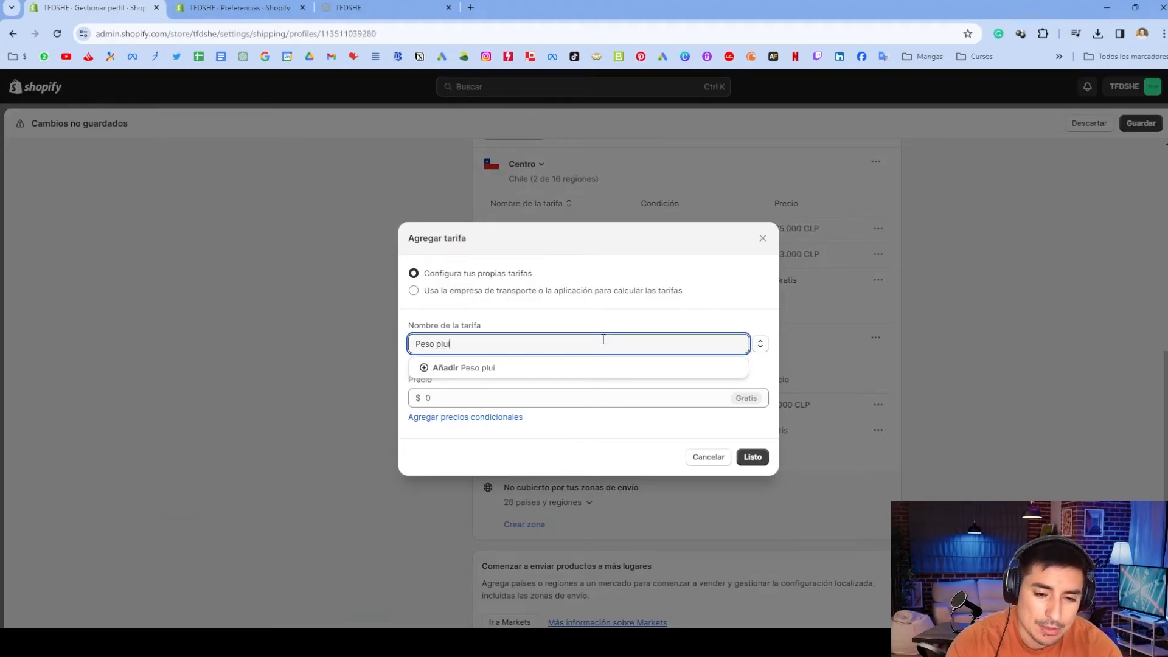
left_click(491, 396)
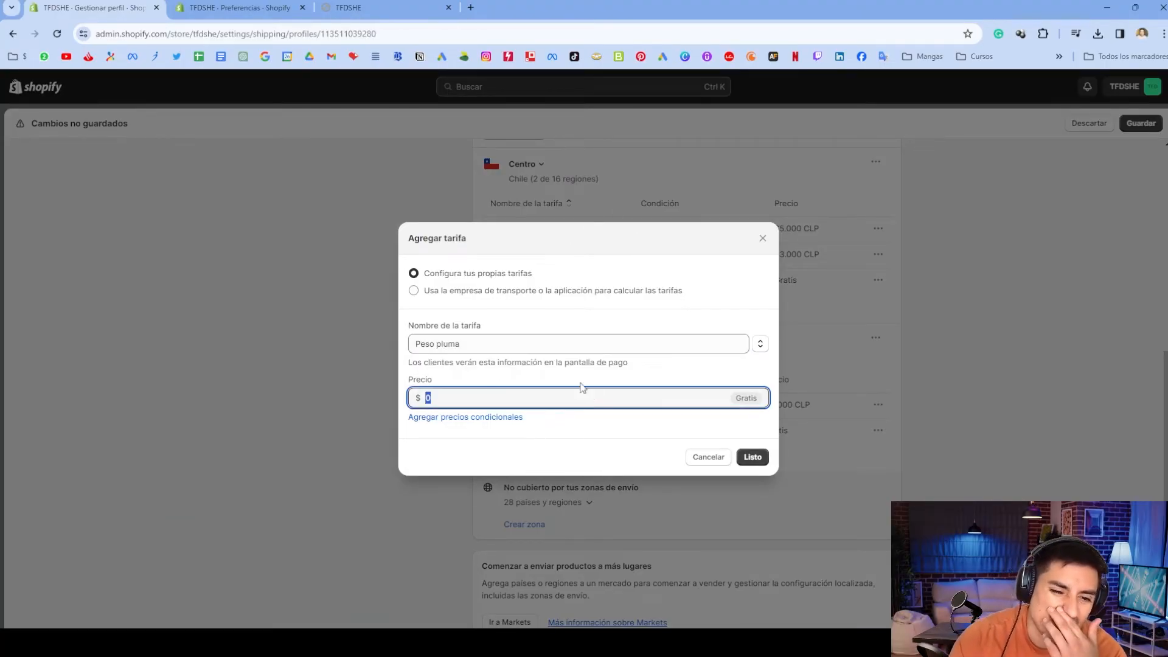
left_click(508, 416)
- Set the "Peso pluma" rate's maximum item weight to 4,999 kg and finish adding the rate
left_click(491, 457)
left_click(636, 461)
type("4")
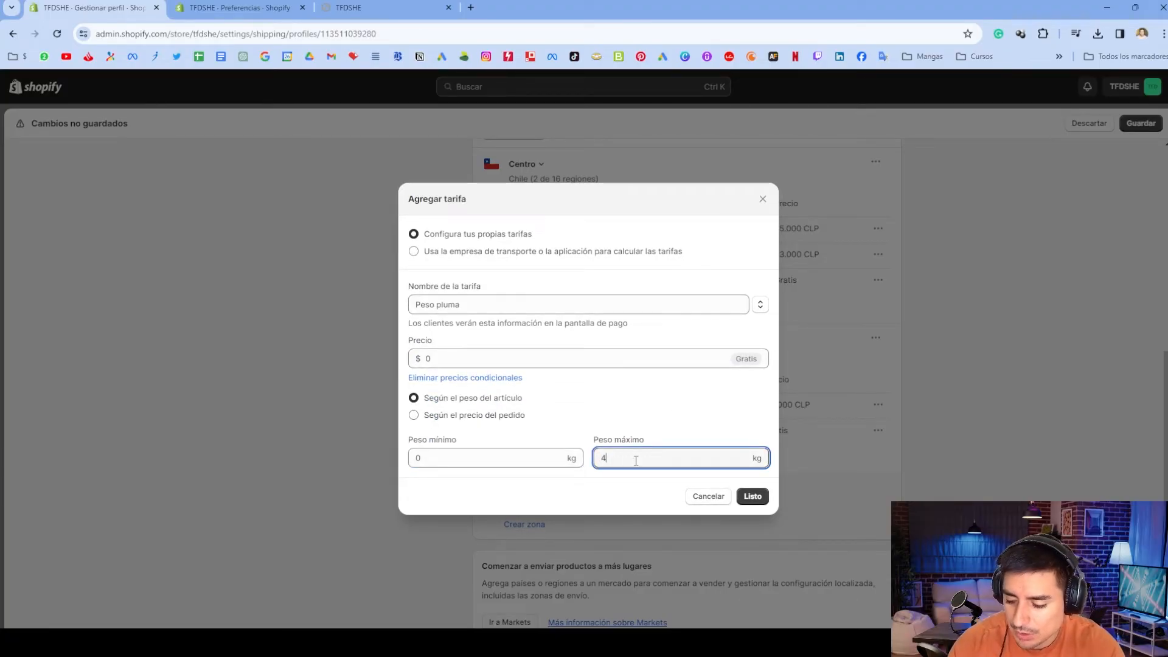
type(",999")
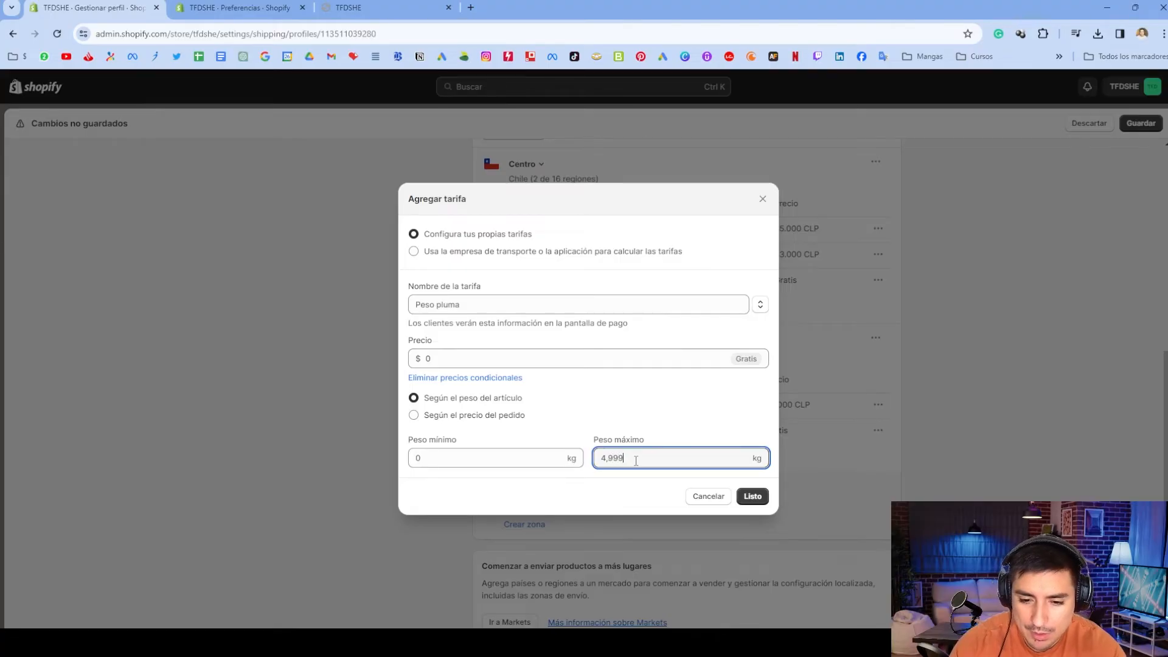
left_click(752, 496)
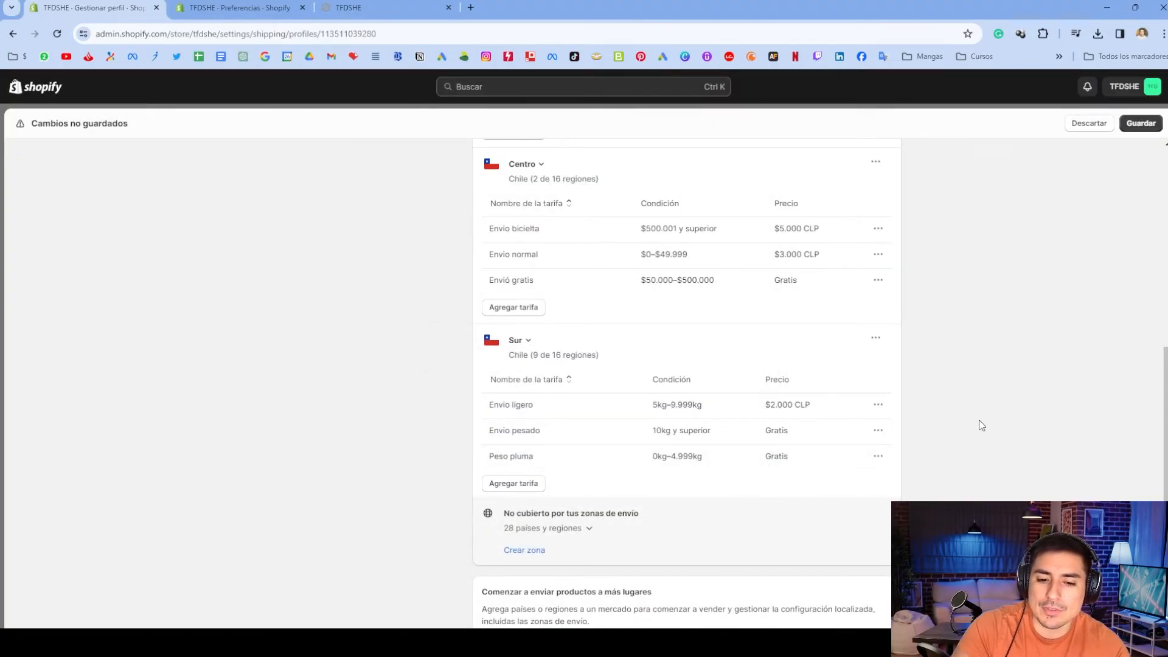
- Review the rates of the shipping zones and save the shipping profile
scroll(983, 423, "up", 5)
scroll(816, 397, "down", 8)
scroll(924, 438, "up", 2)
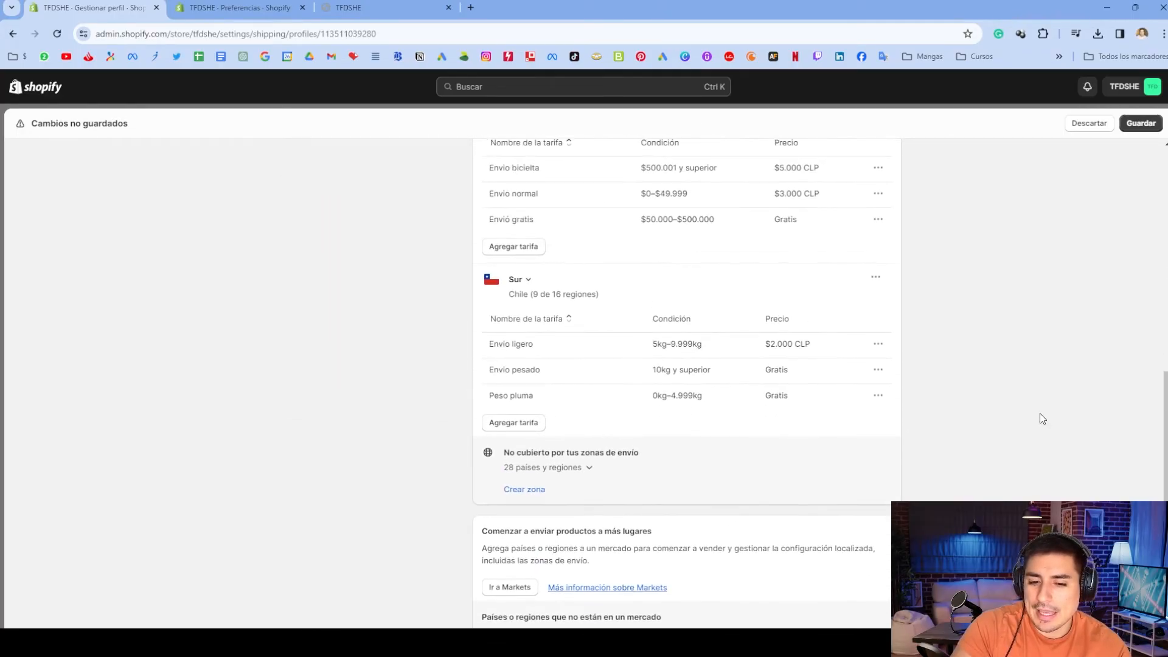
scroll(1039, 417, "down", 2)
left_click(1136, 124)
scroll(891, 275, "up", 10)
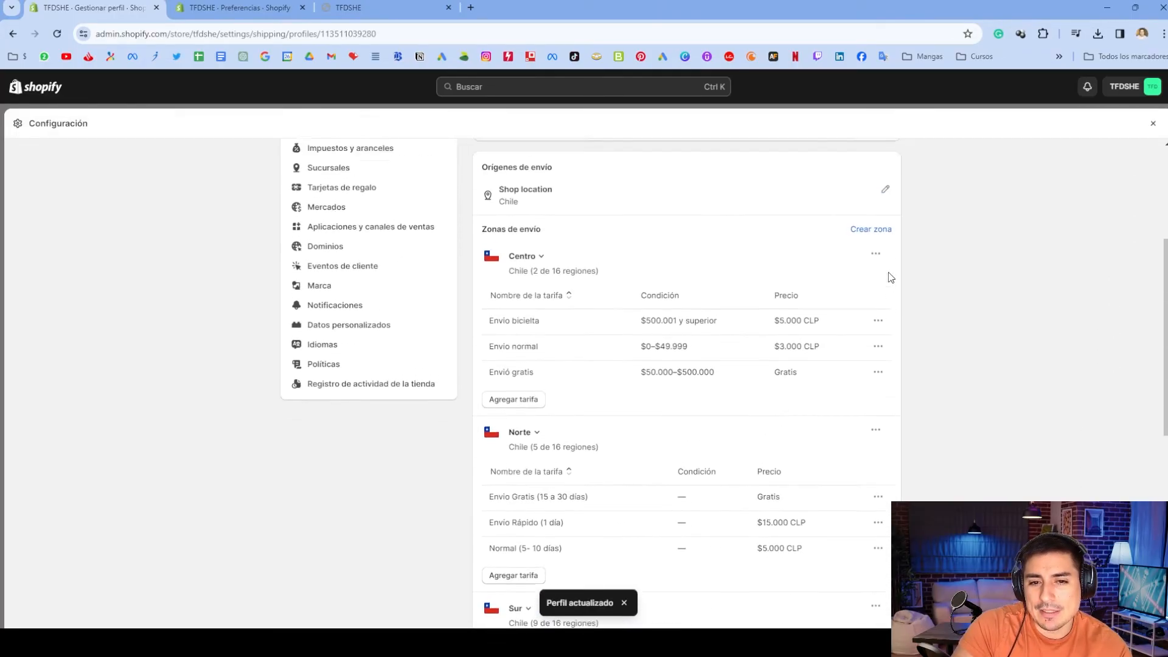
- View the online store, add one black Bici to the cart and proceed to checkout to check the order's subtotal
left_click(1153, 125)
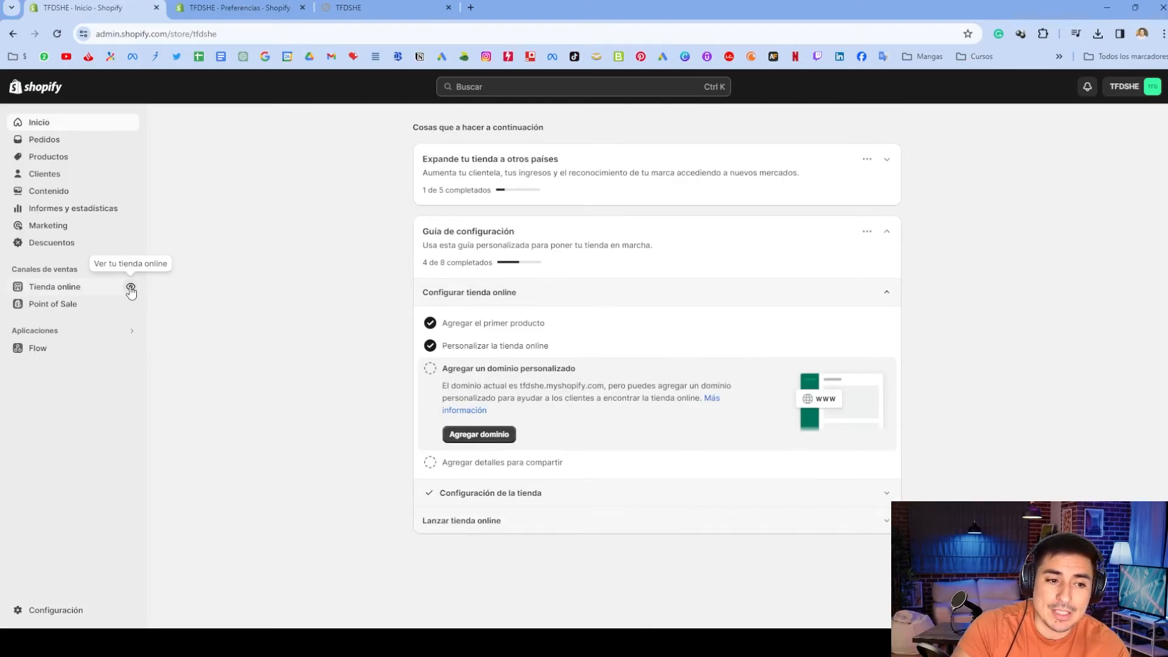
left_click(130, 287)
scroll(426, 271, "down", 8)
left_click(511, 275)
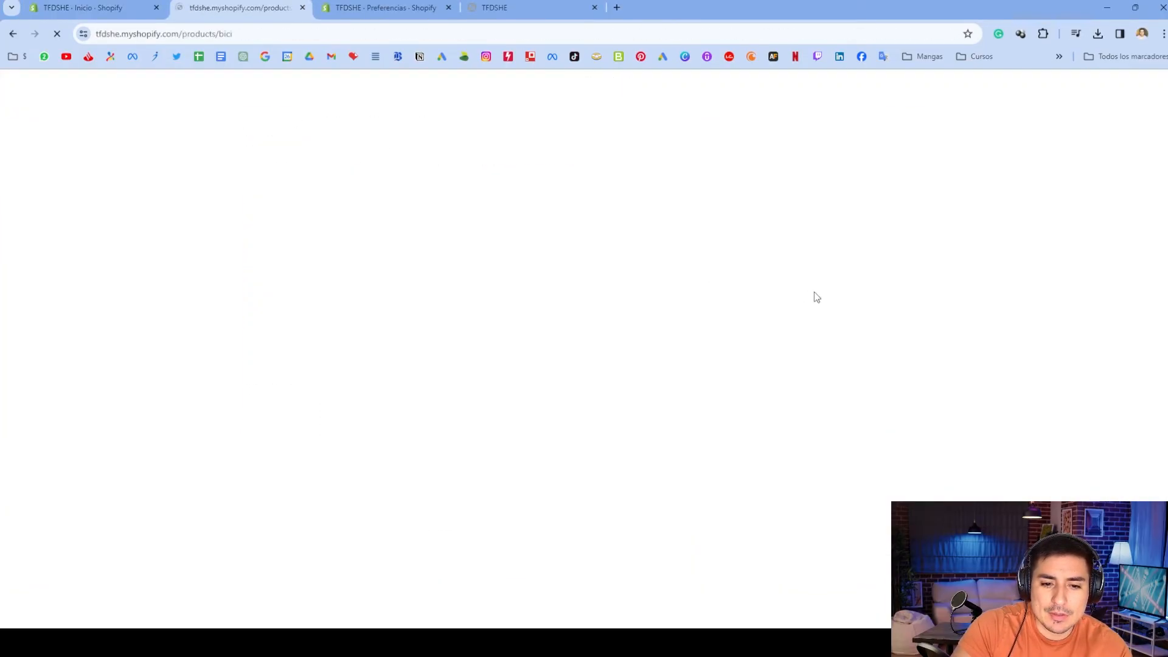
left_click(820, 373)
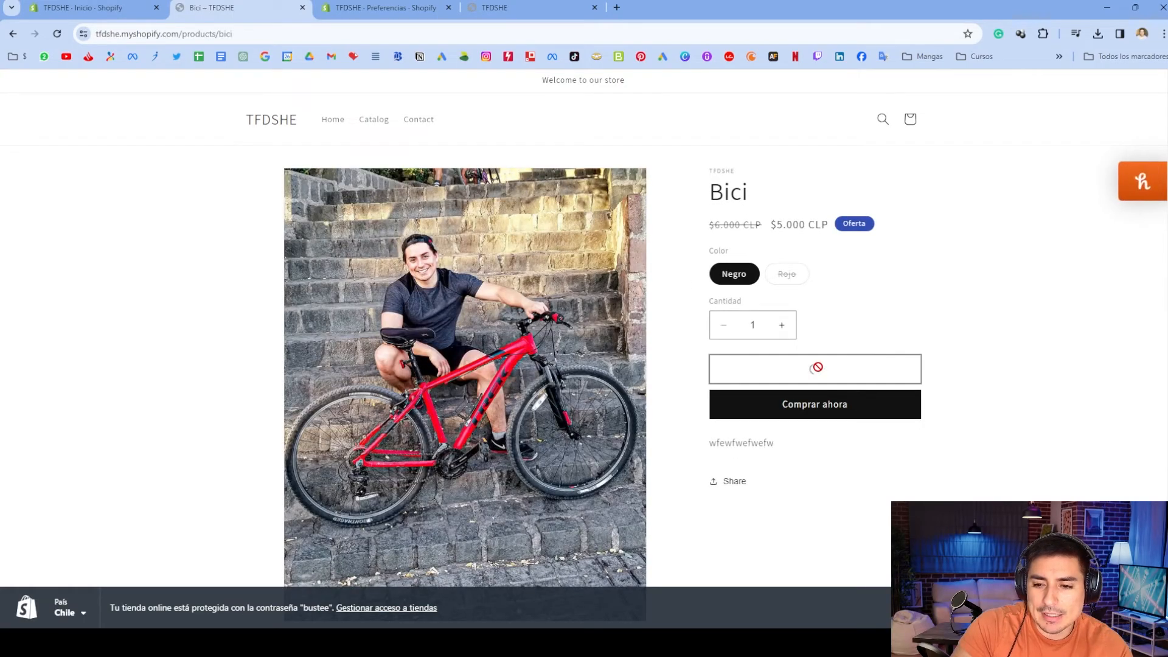
left_click(800, 333)
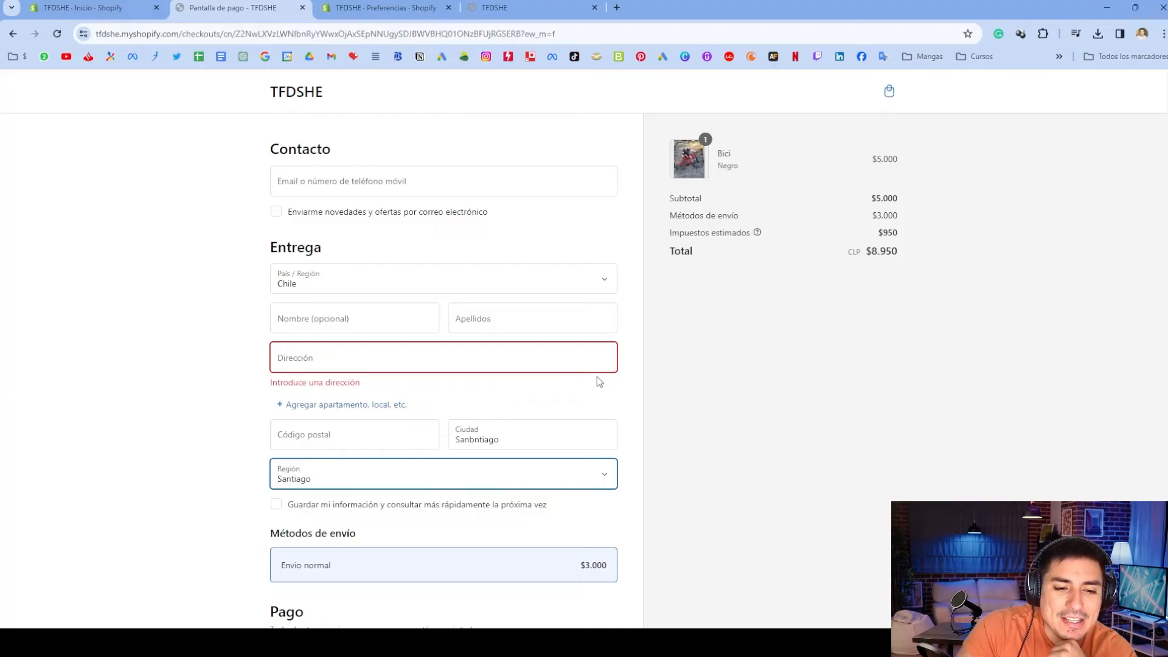
scroll(424, 431, "down", 1)
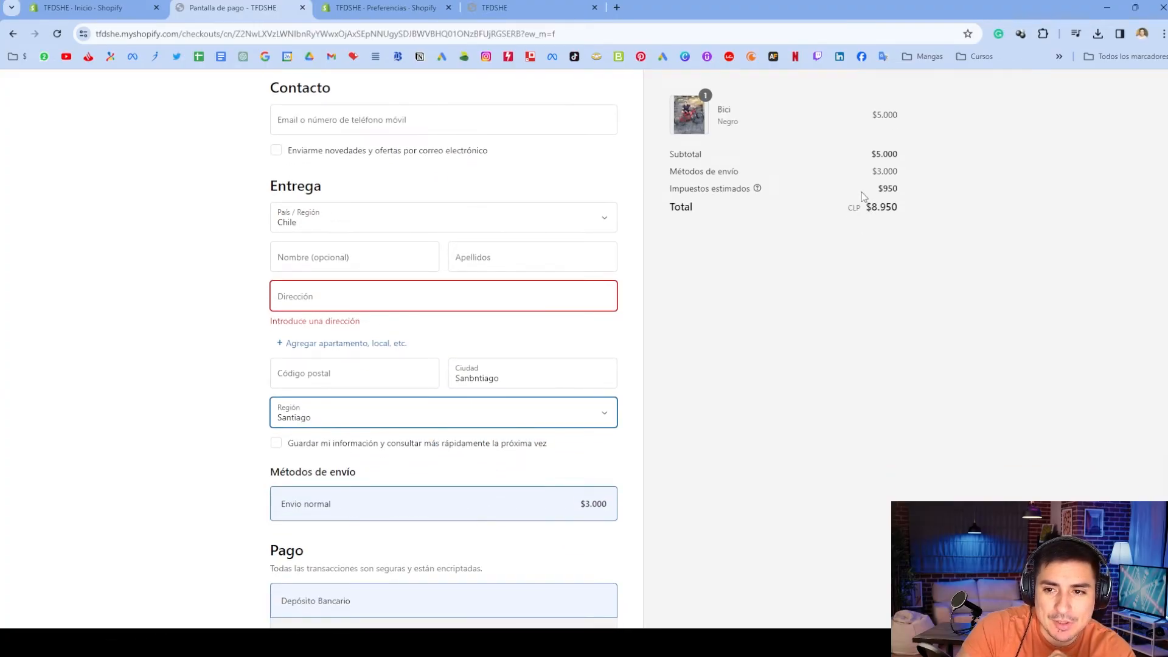
left_click_drag(874, 157, 901, 155)
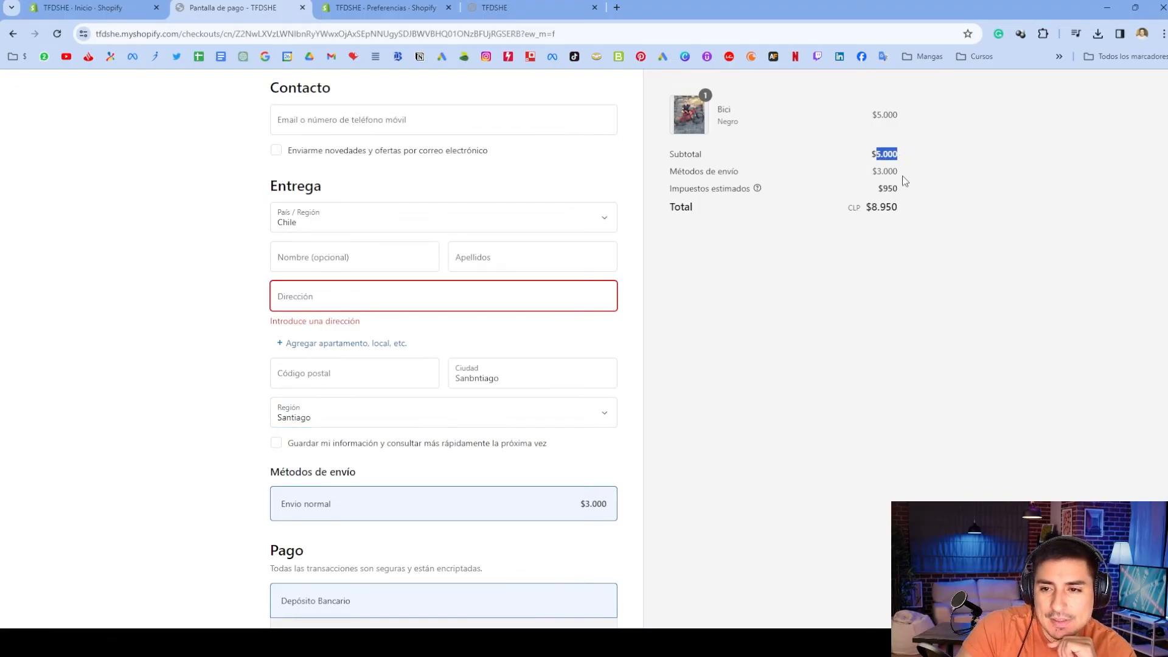
- Return to the store admin and open the general shipping rates profile in the shipping and delivery settings
left_click(84, 8)
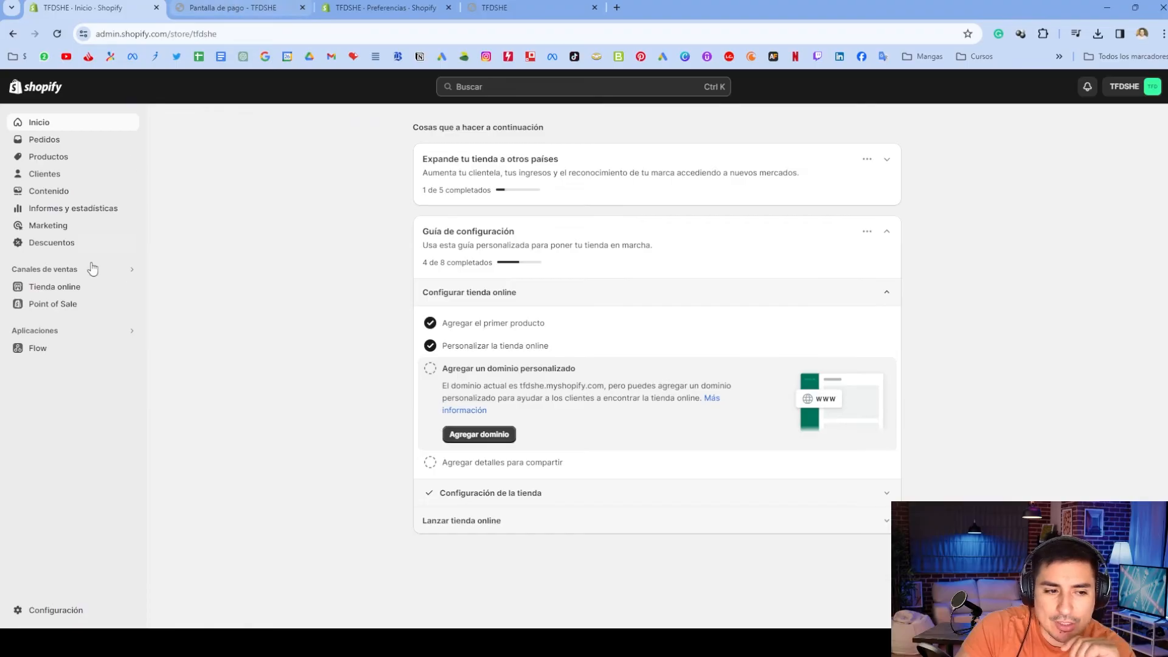
left_click(46, 610)
scroll(526, 342, "down", 1)
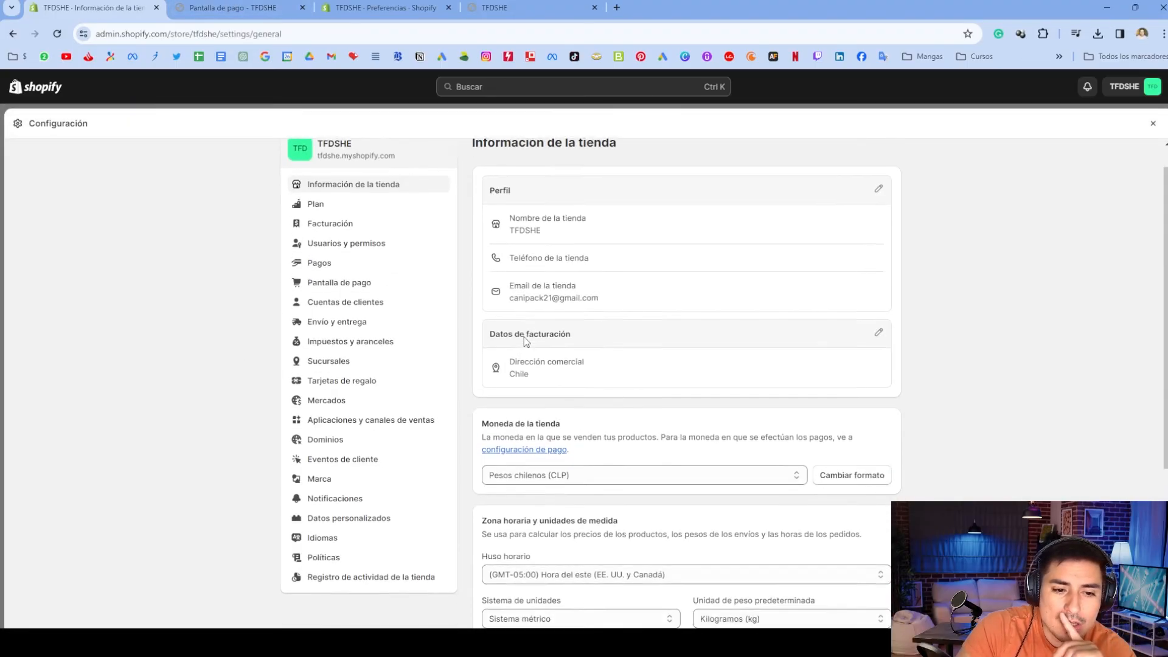
scroll(438, 372, "down", 4)
scroll(362, 347, "up", 2)
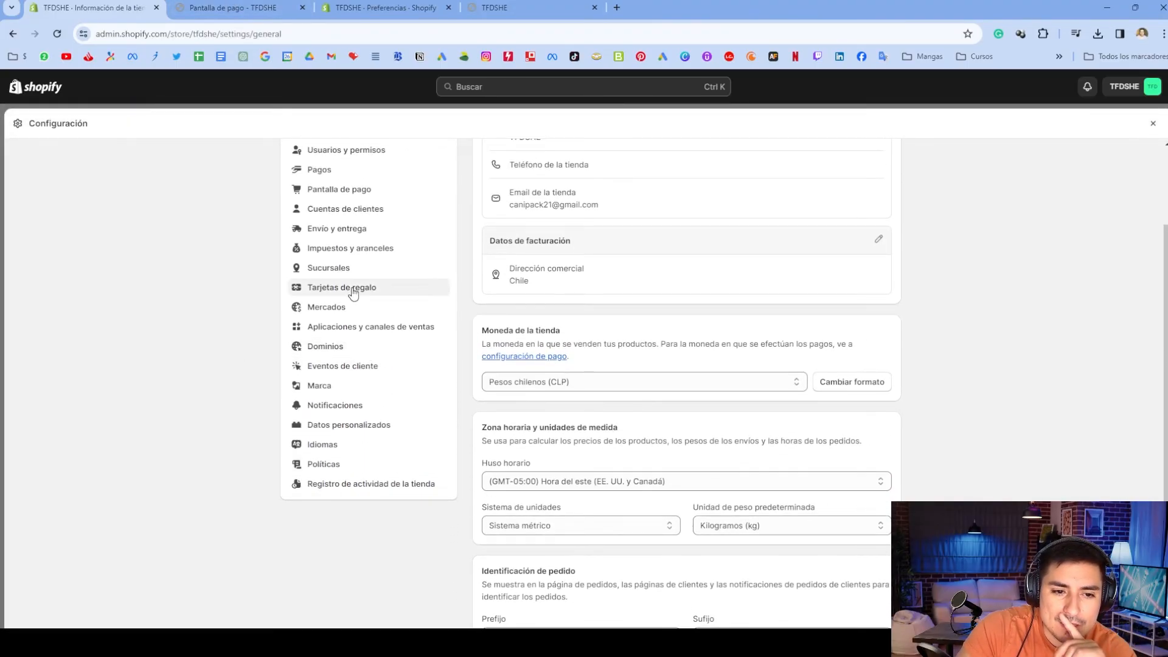
left_click(357, 228)
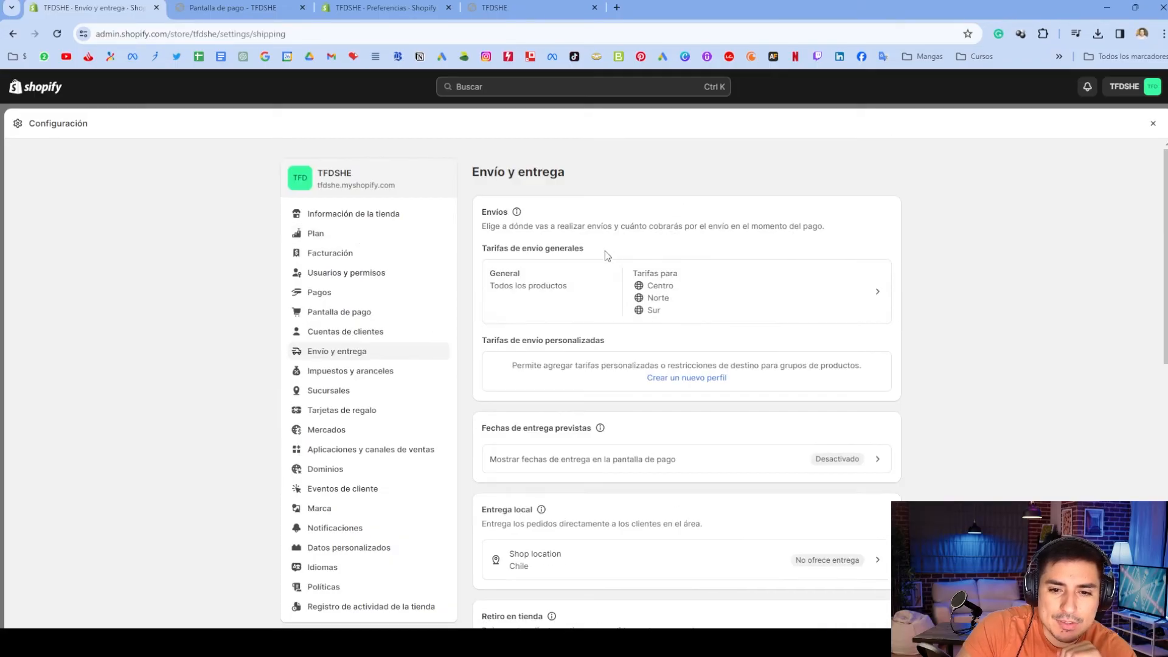
left_click(699, 291)
- Check the condition and price of the Centro zone's "Envio normal" rate against the checkout order
scroll(474, 245, "down", 4)
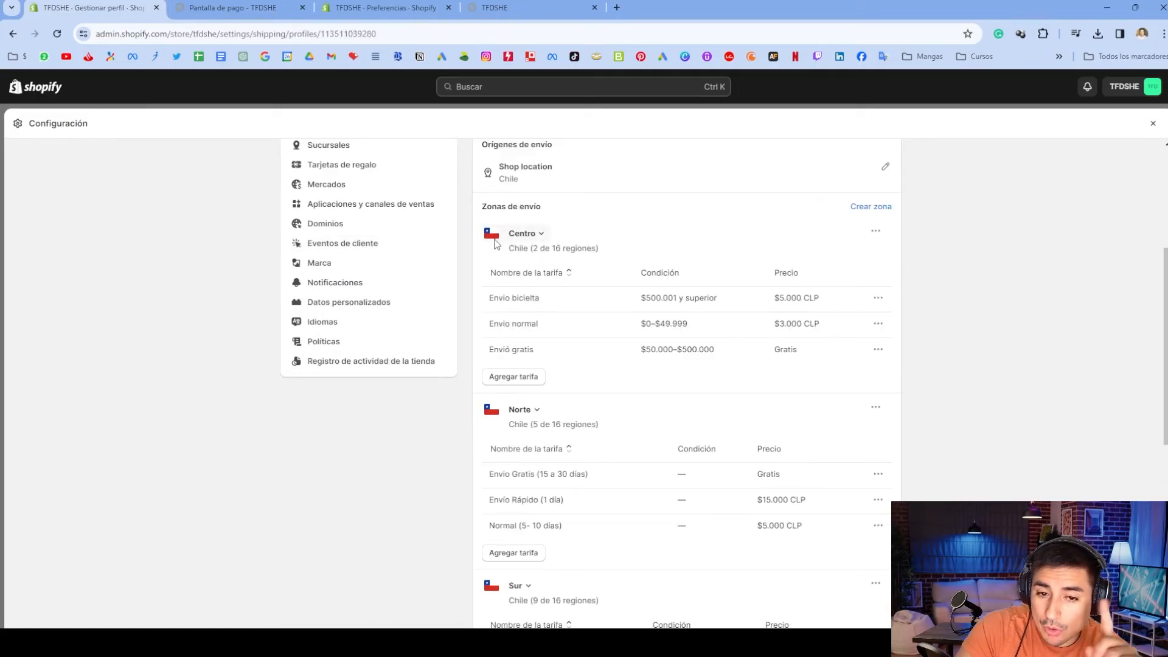
scroll(673, 310, "up", 2)
scroll(685, 331, "down", 1)
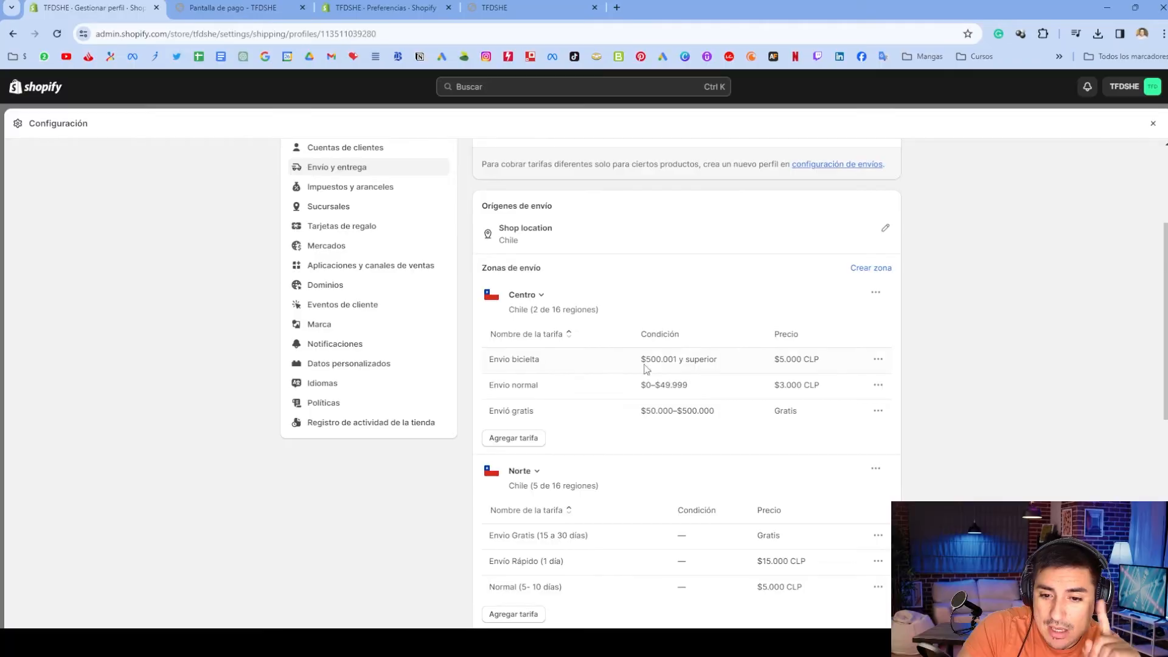
left_click_drag(637, 388, 684, 385)
left_click_drag(775, 385, 818, 385)
- In the online store, add 10 units of "(Ejemplo) Pastilla de jabón de coco" in size M to the cart and proceed to checkout
left_click(523, 7)
left_click(375, 8)
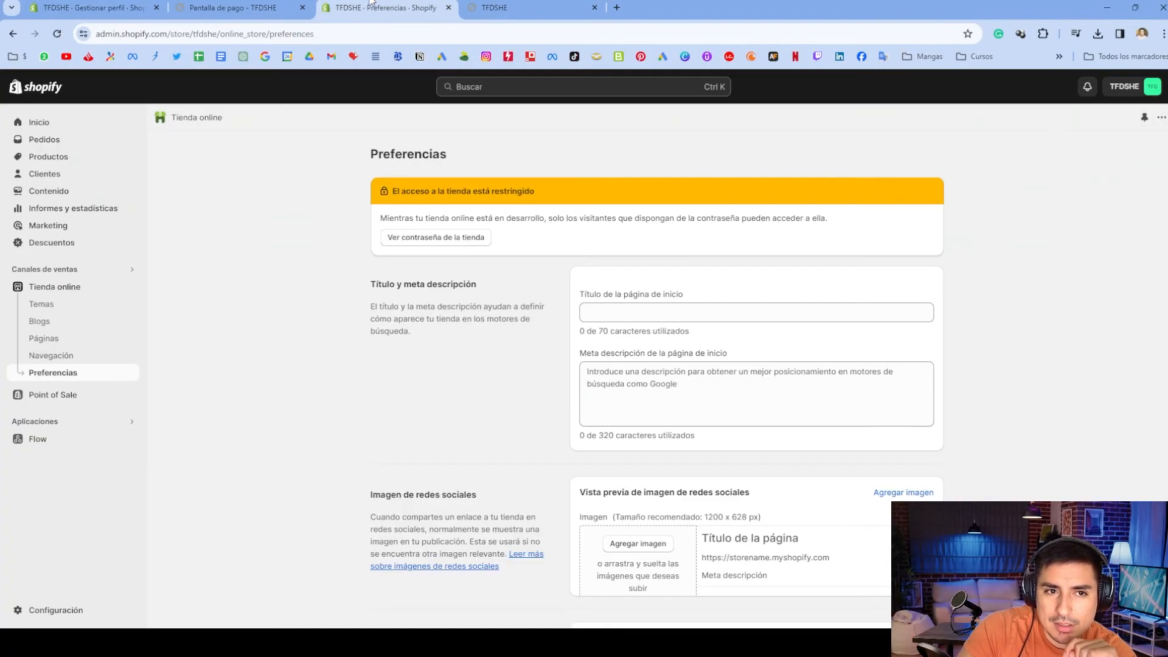
left_click(243, 8)
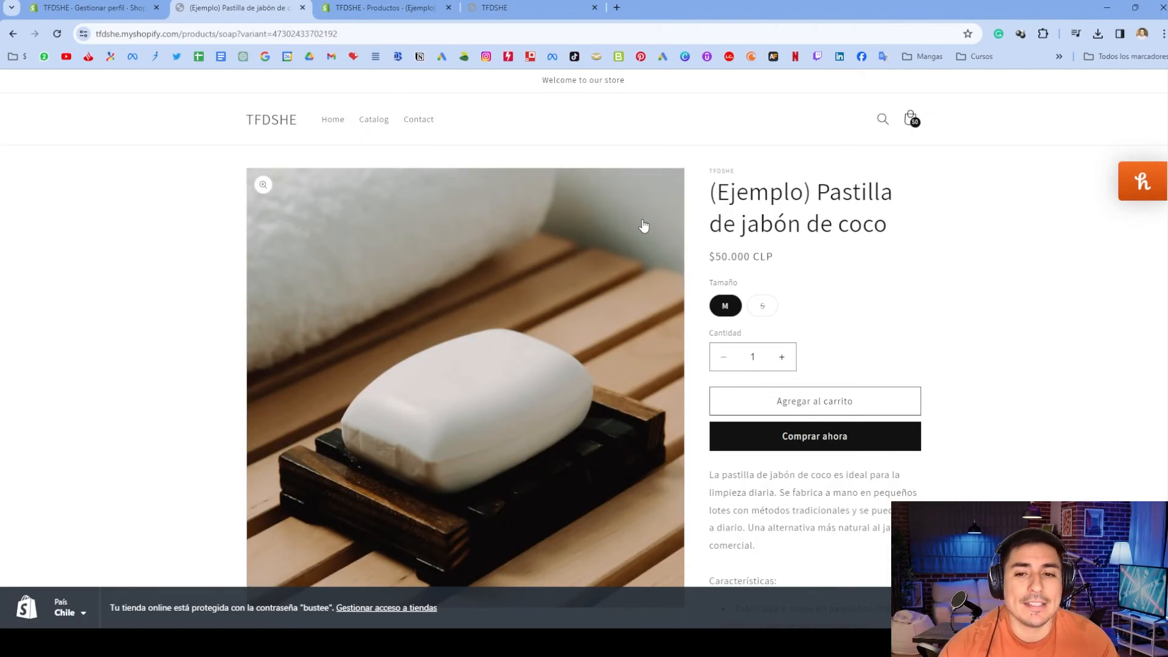
left_click(781, 359)
left_click(781, 359)
left_click(781, 359)
left_click(780, 359)
left_click(804, 410)
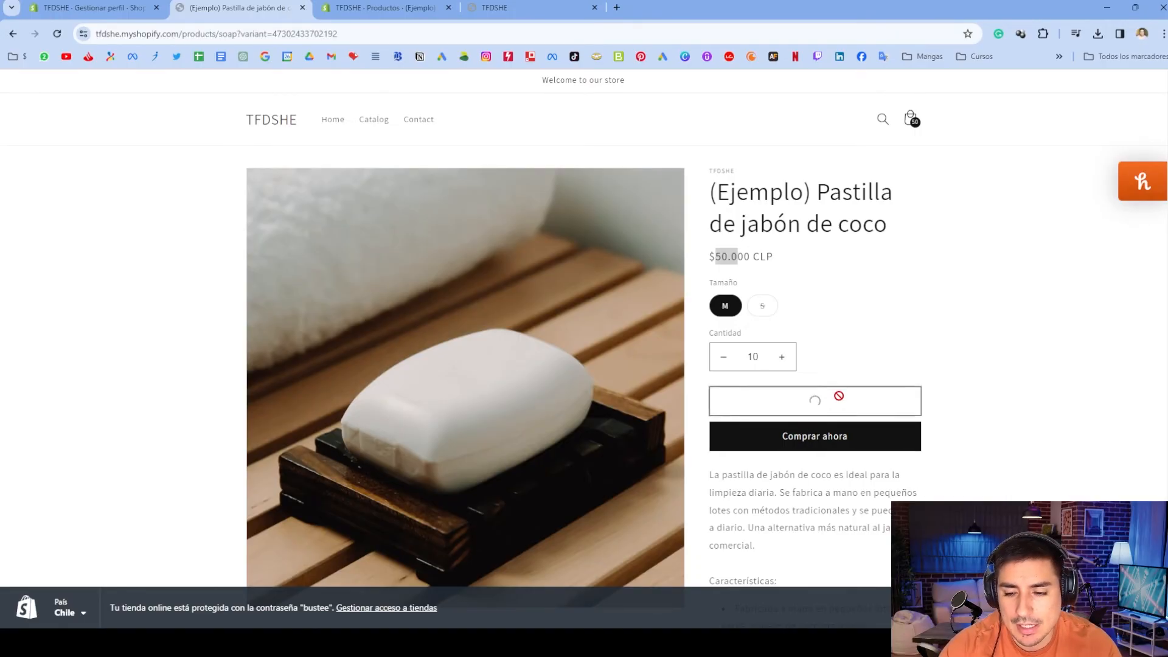
left_click(801, 316)
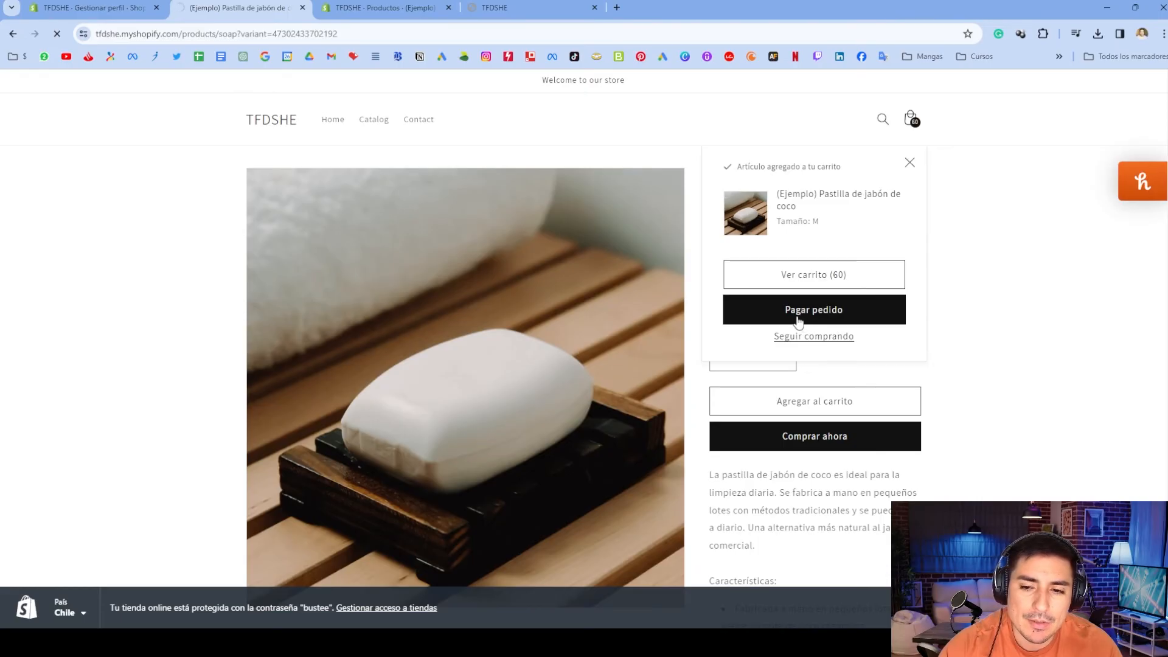
- Examine the shipping method offered at checkout and compare it with the price condition of the Centro zone's "Envio bicielta" rate
scroll(523, 301, "down", 3)
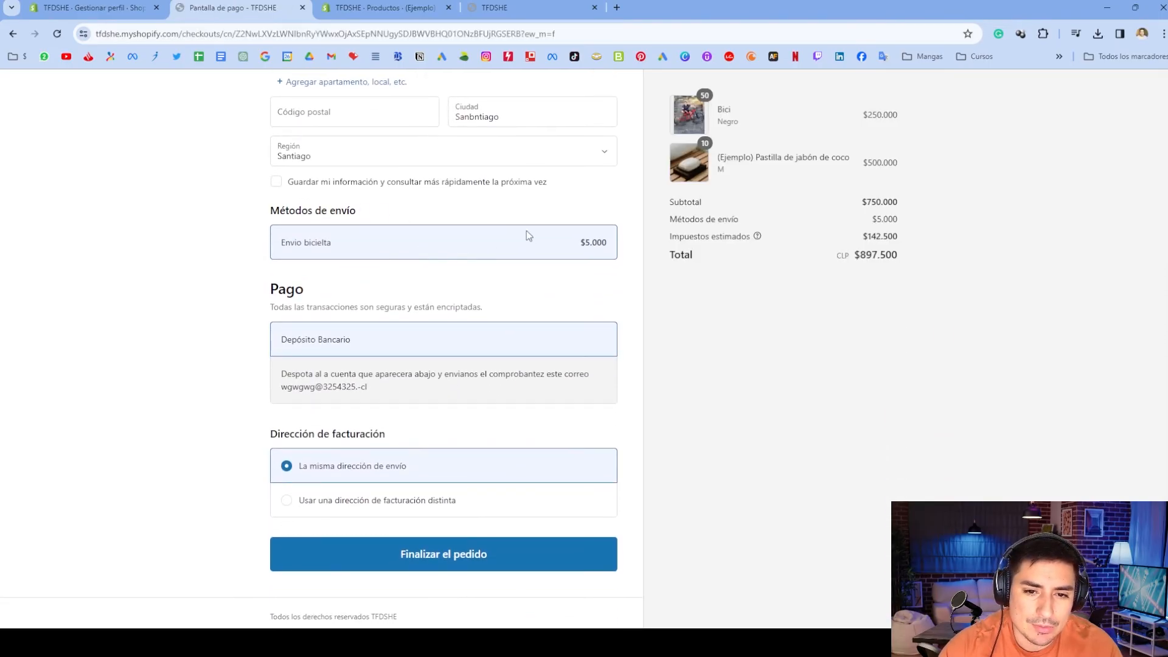
scroll(362, 305, "up", 1)
left_click_drag(335, 305, 279, 304)
left_click_drag(572, 311, 582, 305)
left_click(121, 4)
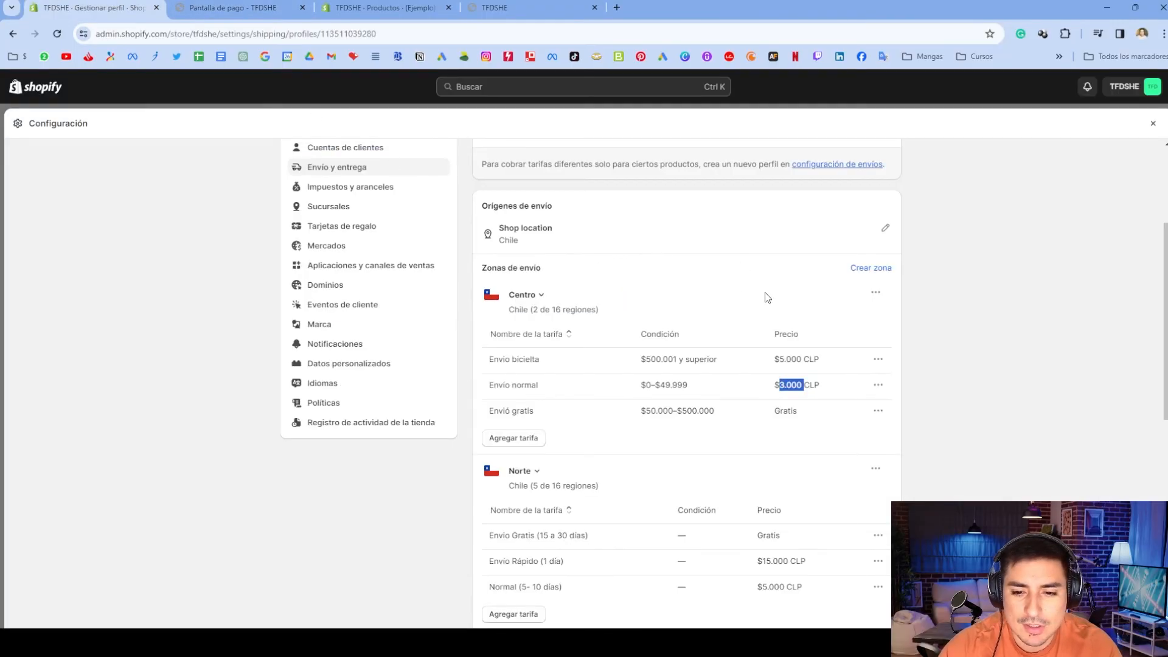
left_click_drag(639, 359, 719, 359)
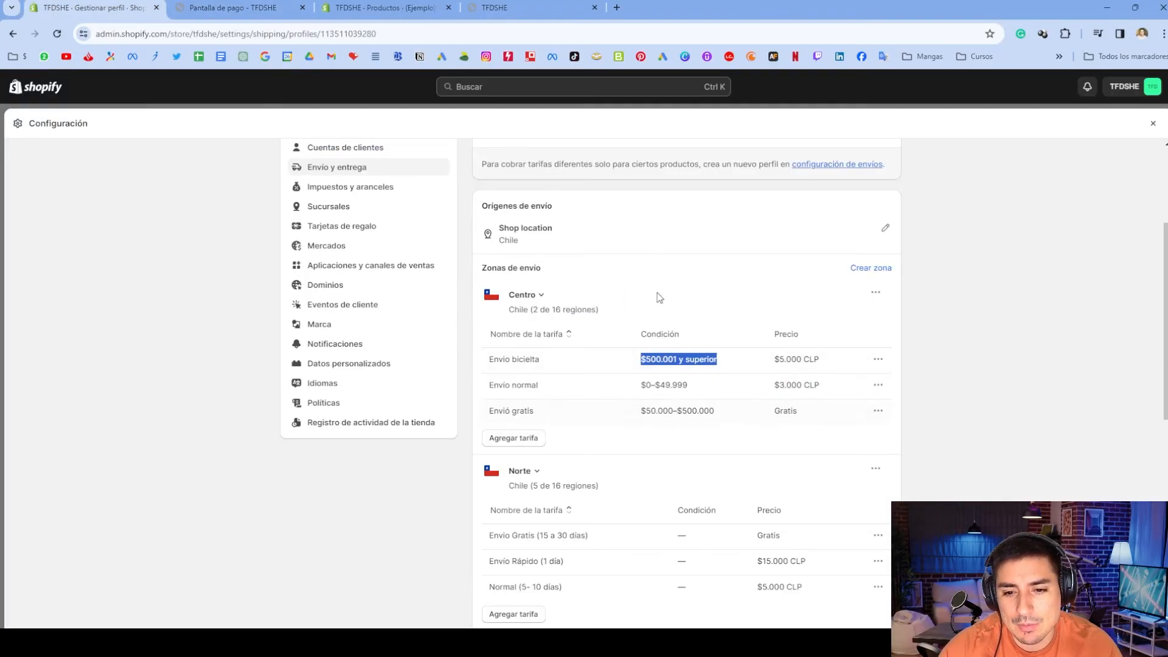
- Review the checkout order summary, covering both product amounts, the subtotal, the shipping charge and the estimated taxes
left_click(216, 4)
left_click_drag(861, 254, 901, 260)
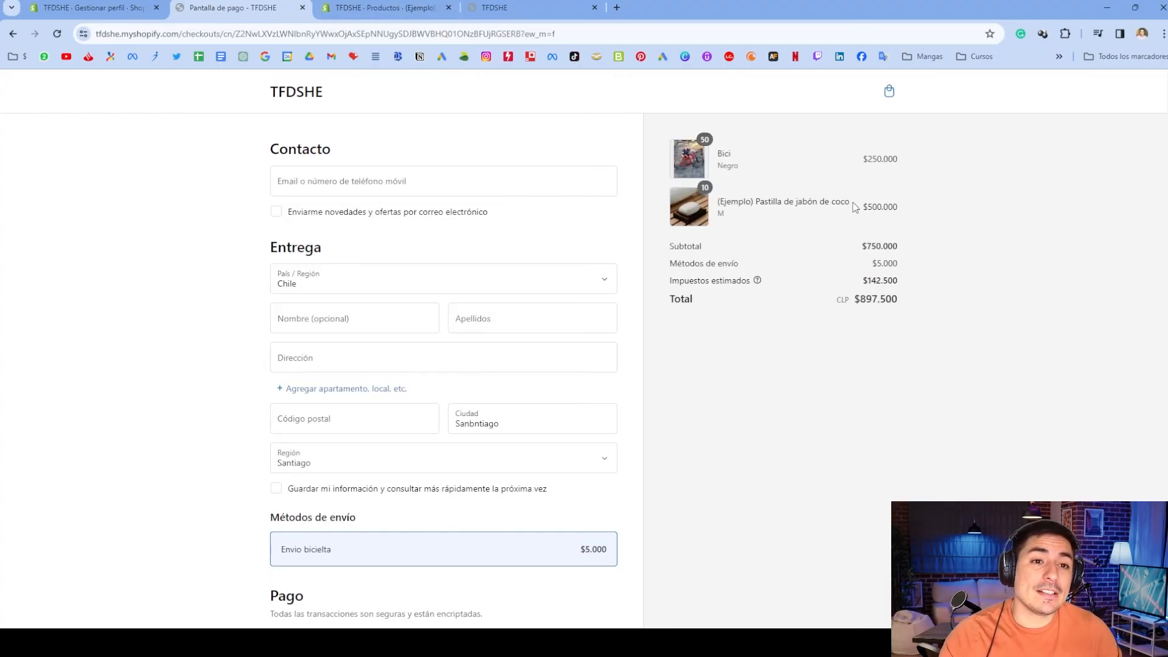
left_click_drag(862, 159, 899, 161)
left_click_drag(861, 208, 926, 215)
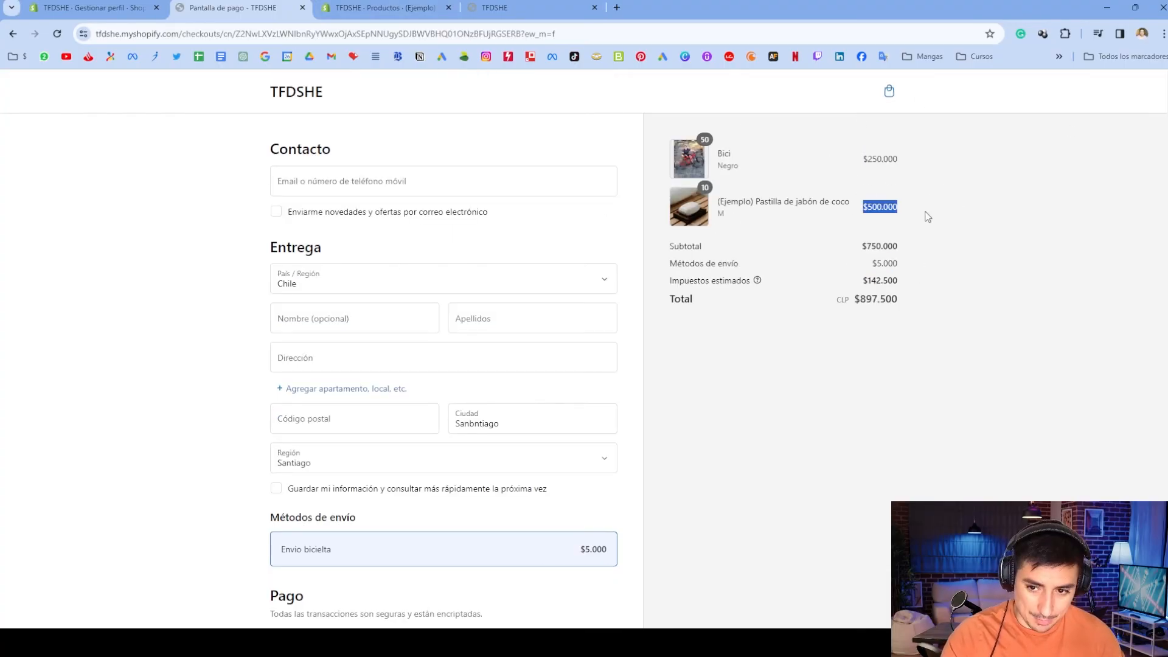
double_click(874, 246)
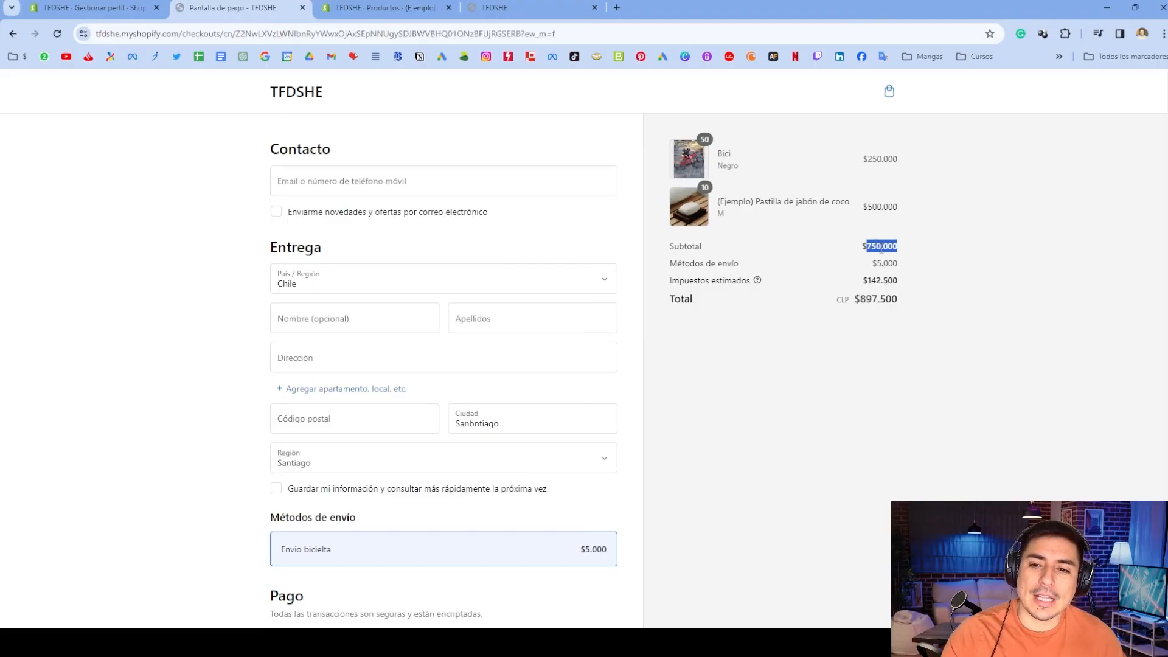
left_click_drag(870, 263, 905, 268)
left_click_drag(670, 263, 906, 275)
left_click_drag(658, 281, 898, 279)
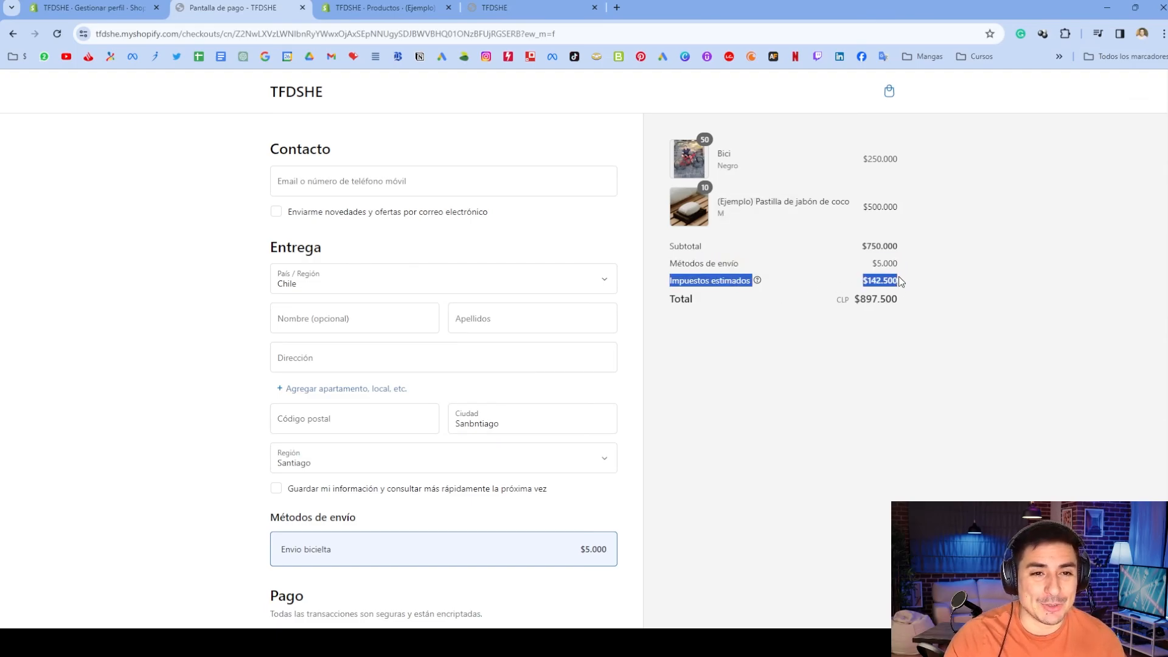